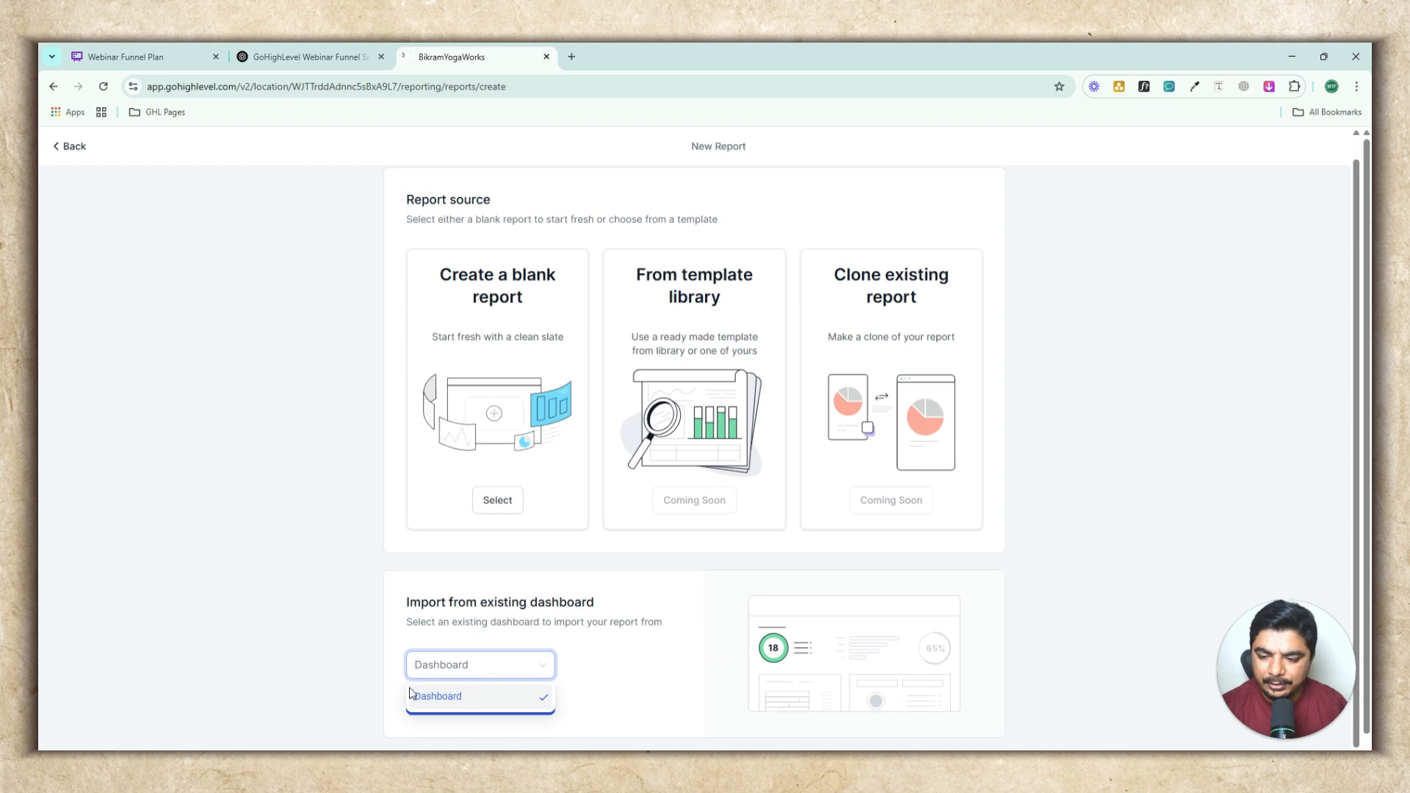
Start a new report from a blank report source
{"action": "left_click", "coordinate": [353, 668]}
{"action": "left_click", "coordinate": [505, 513]}
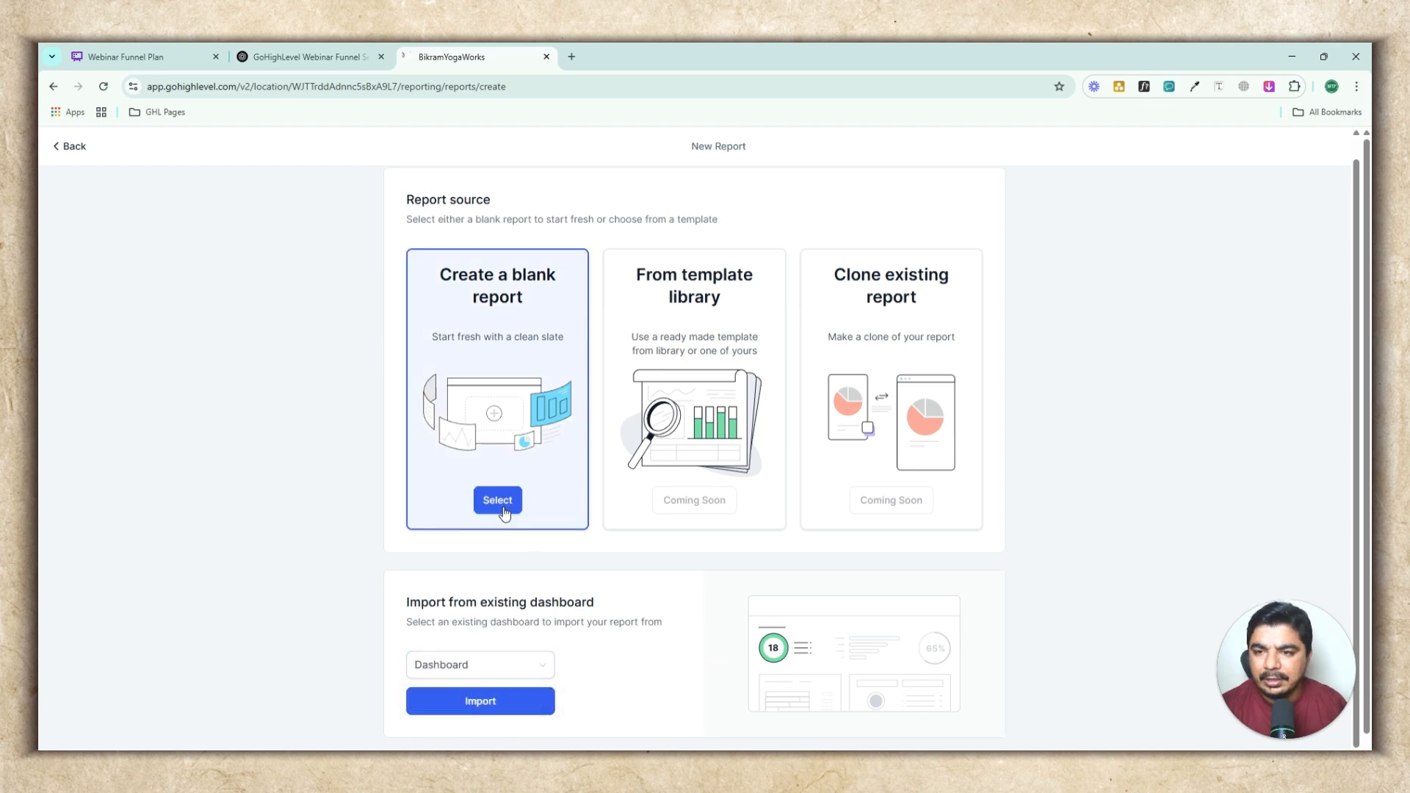
{"action": "left_click", "coordinate": [511, 500]}
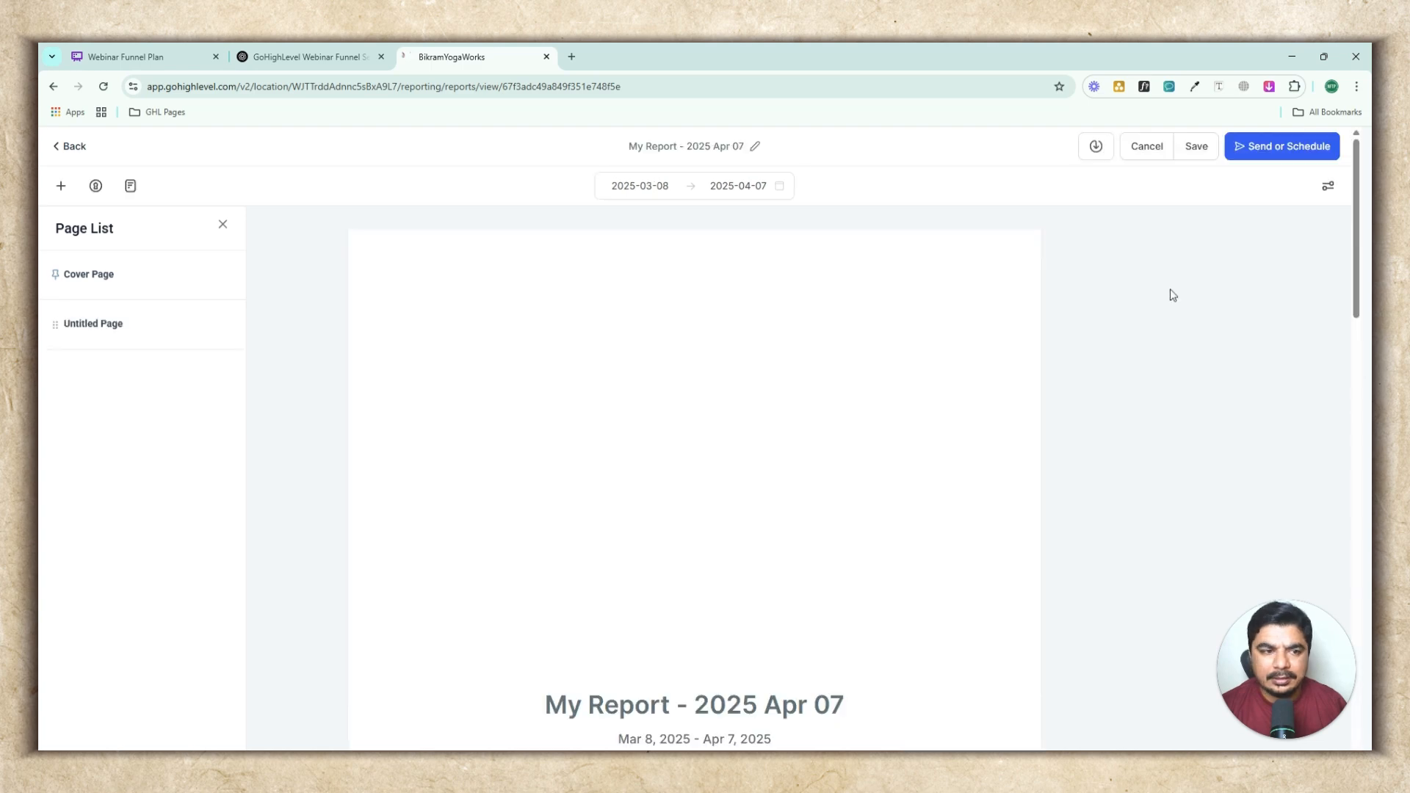
Rename the report as My Report - For Test
{"action": "left_click", "coordinate": [722, 149]}
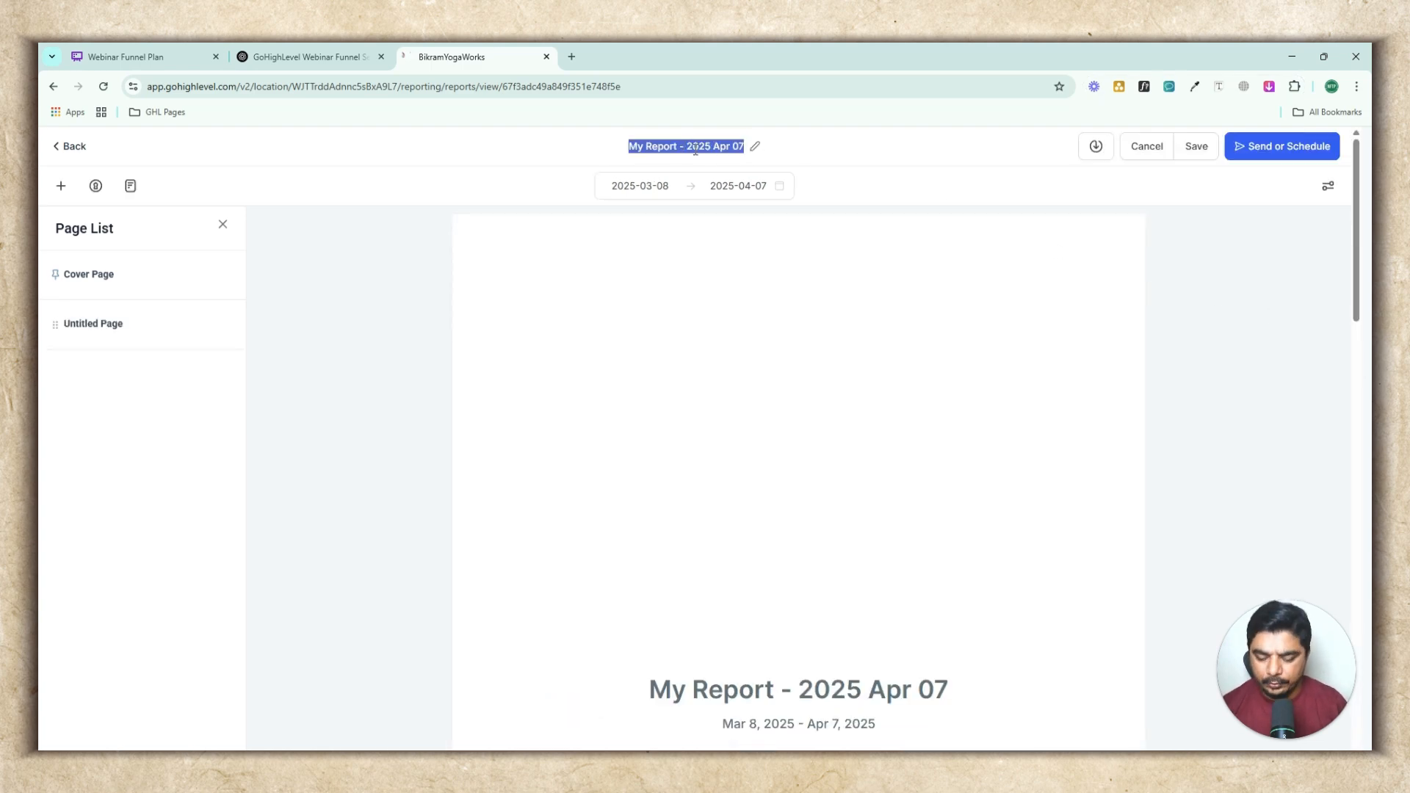
{"action": "scroll", "coordinate": [696, 149], "scroll_direction": "down", "scroll_amount": 5}
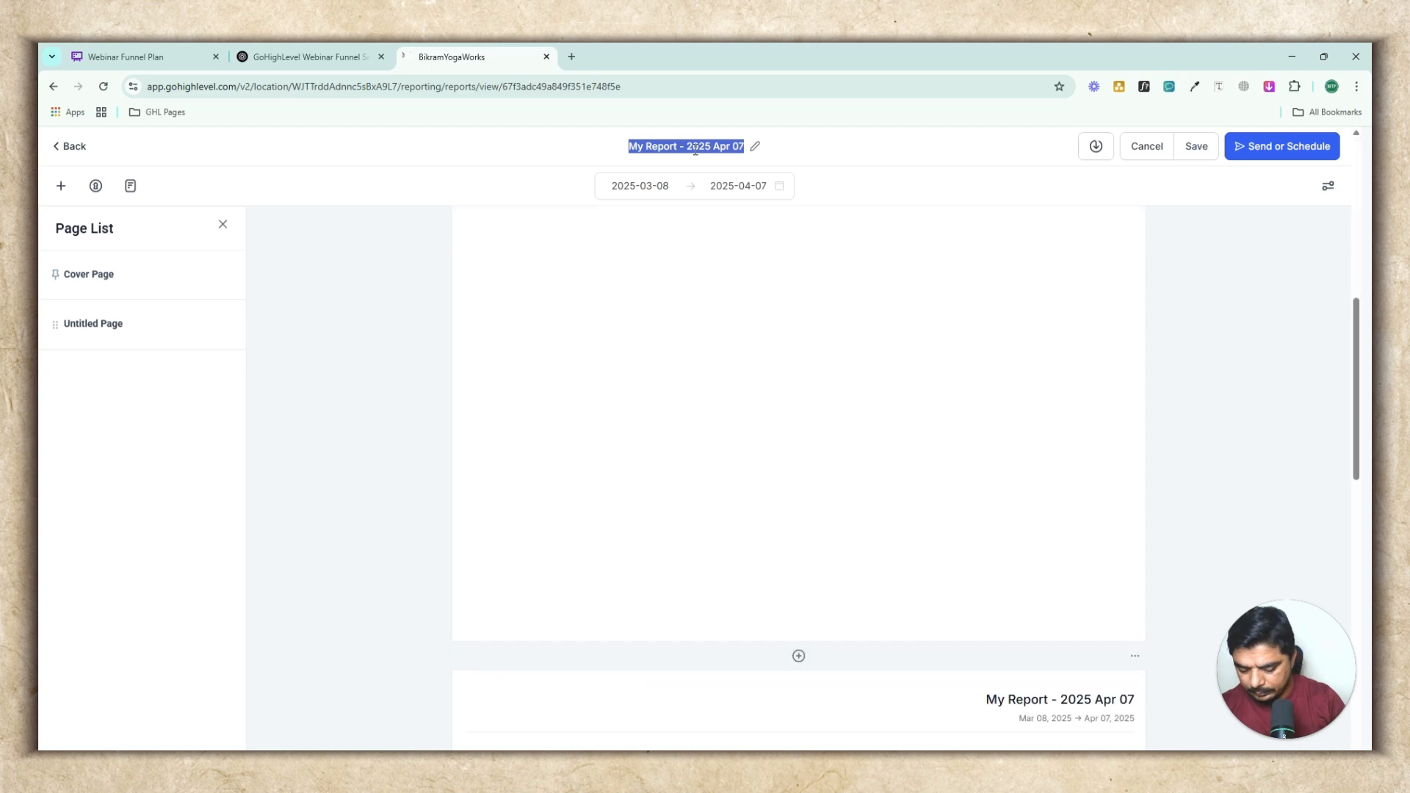
{"action": "scroll", "coordinate": [695, 149], "scroll_direction": "down", "scroll_amount": 10}
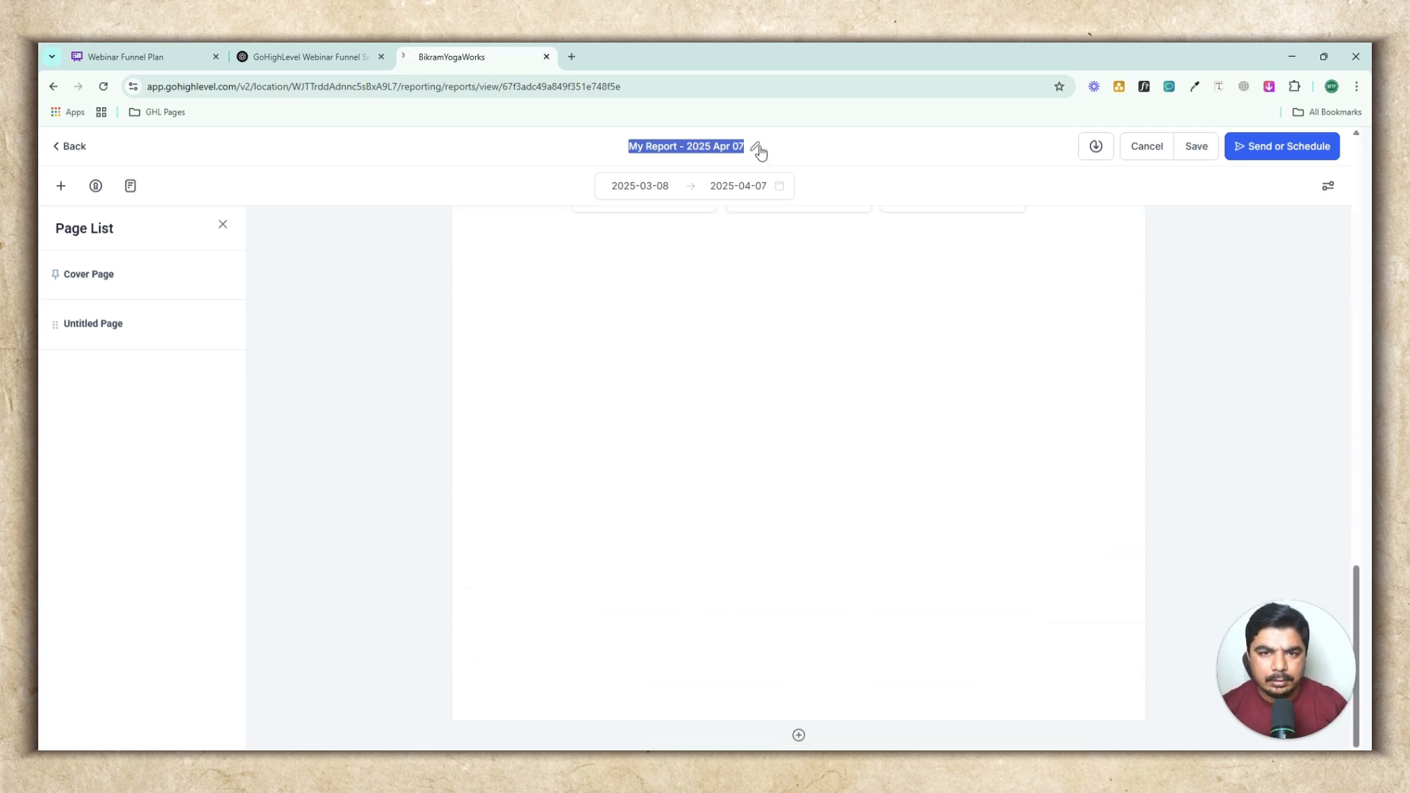
{"action": "left_click", "coordinate": [757, 148]}
{"action": "double_click", "coordinate": [698, 149]}
{"action": "left_click", "coordinate": [669, 147]}
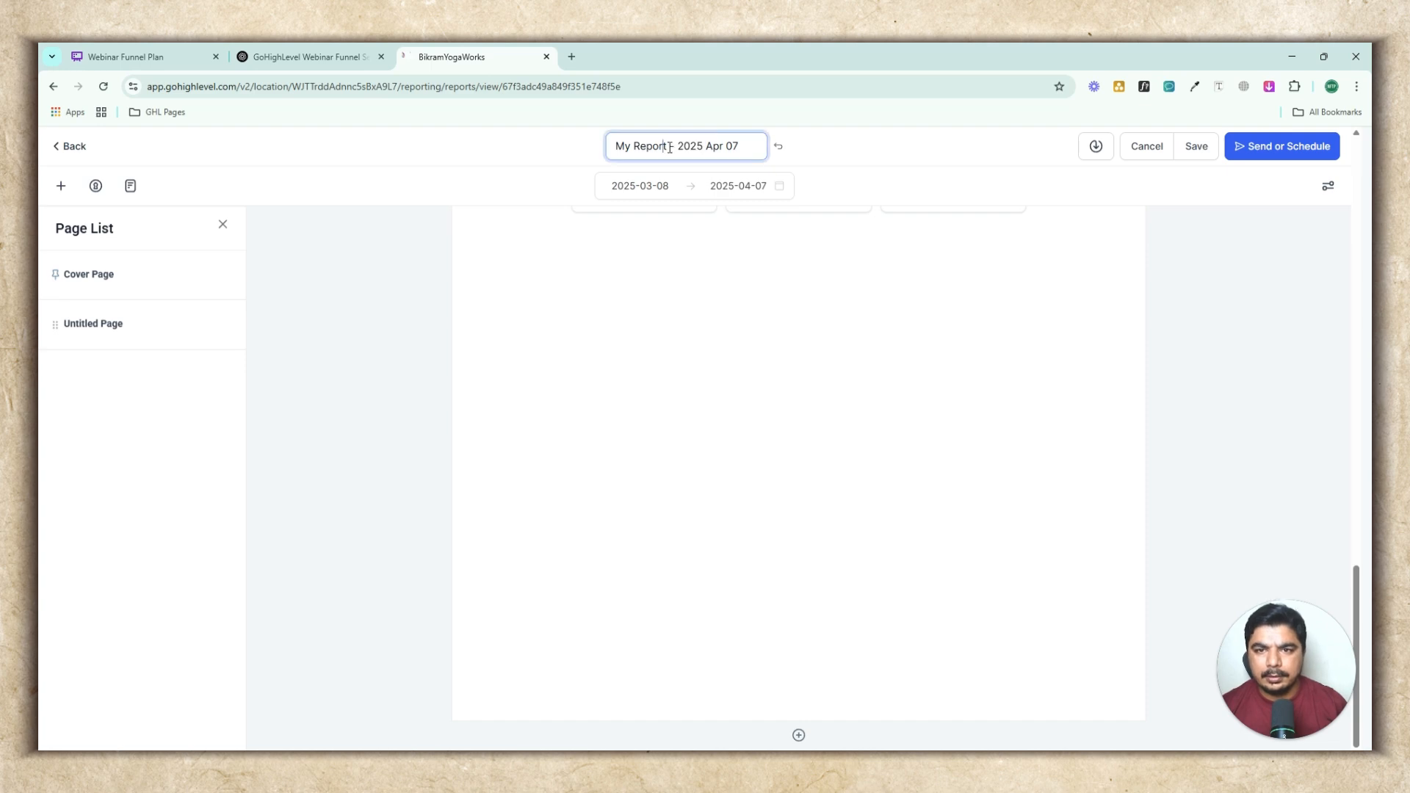
{"action": "left_click_drag", "start_coordinate": [679, 145], "coordinate": [751, 141]}
{"action": "key", "text": "BackSpace"}
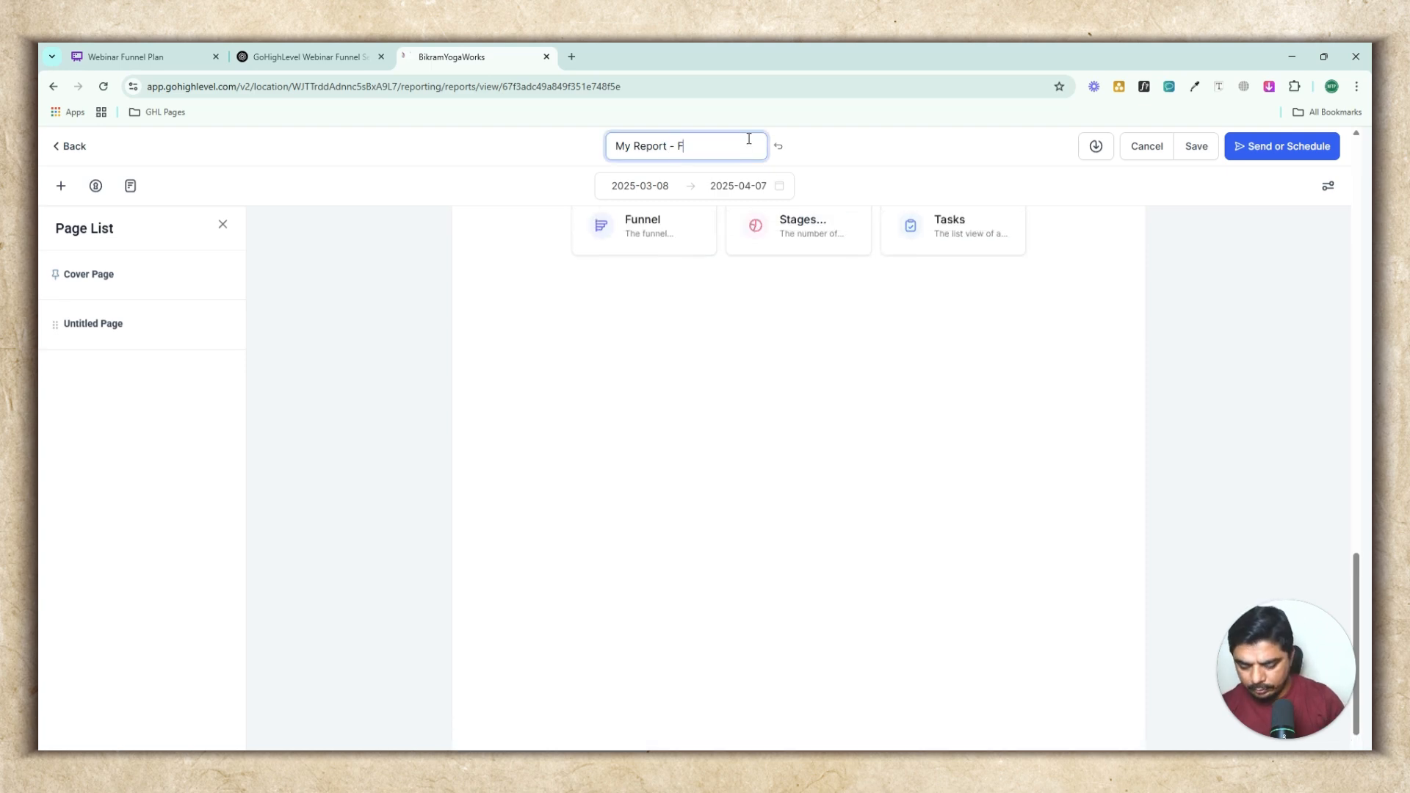
{"action": "scroll", "coordinate": [828, 412], "scroll_direction": "up", "scroll_amount": 15}
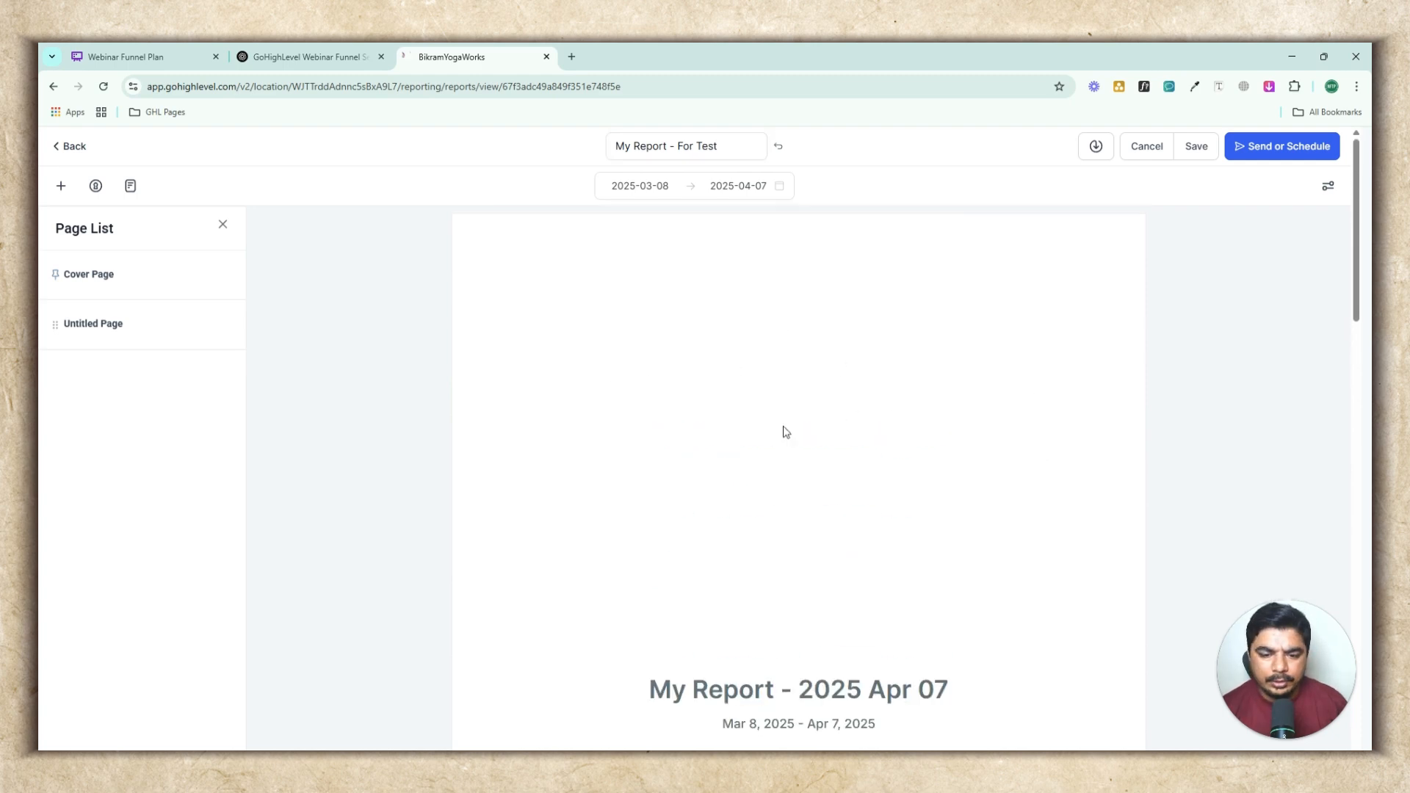
Open the page properties and turn off the cover page
{"action": "scroll", "coordinate": [784, 432], "scroll_direction": "down", "scroll_amount": 4}
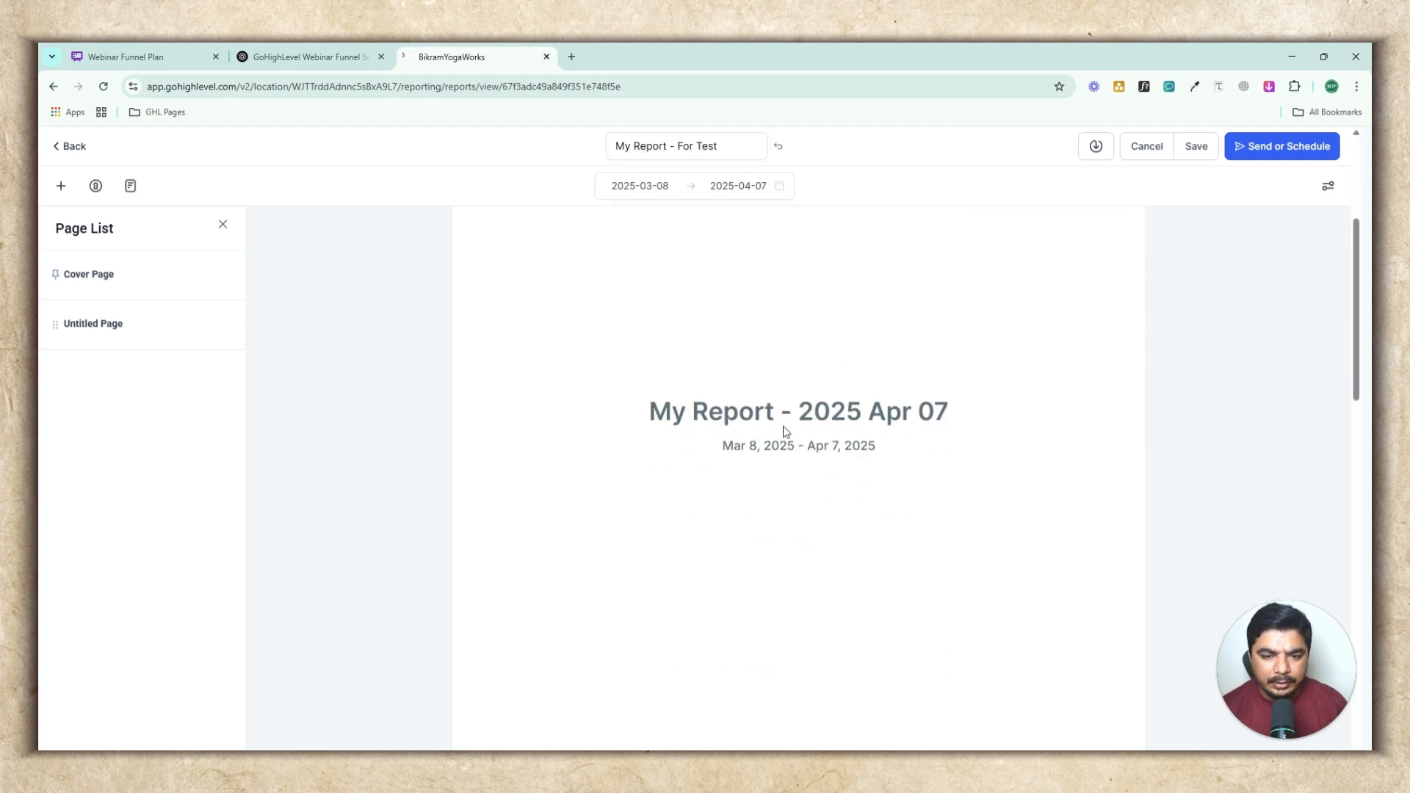
{"action": "left_click", "coordinate": [1329, 188]}
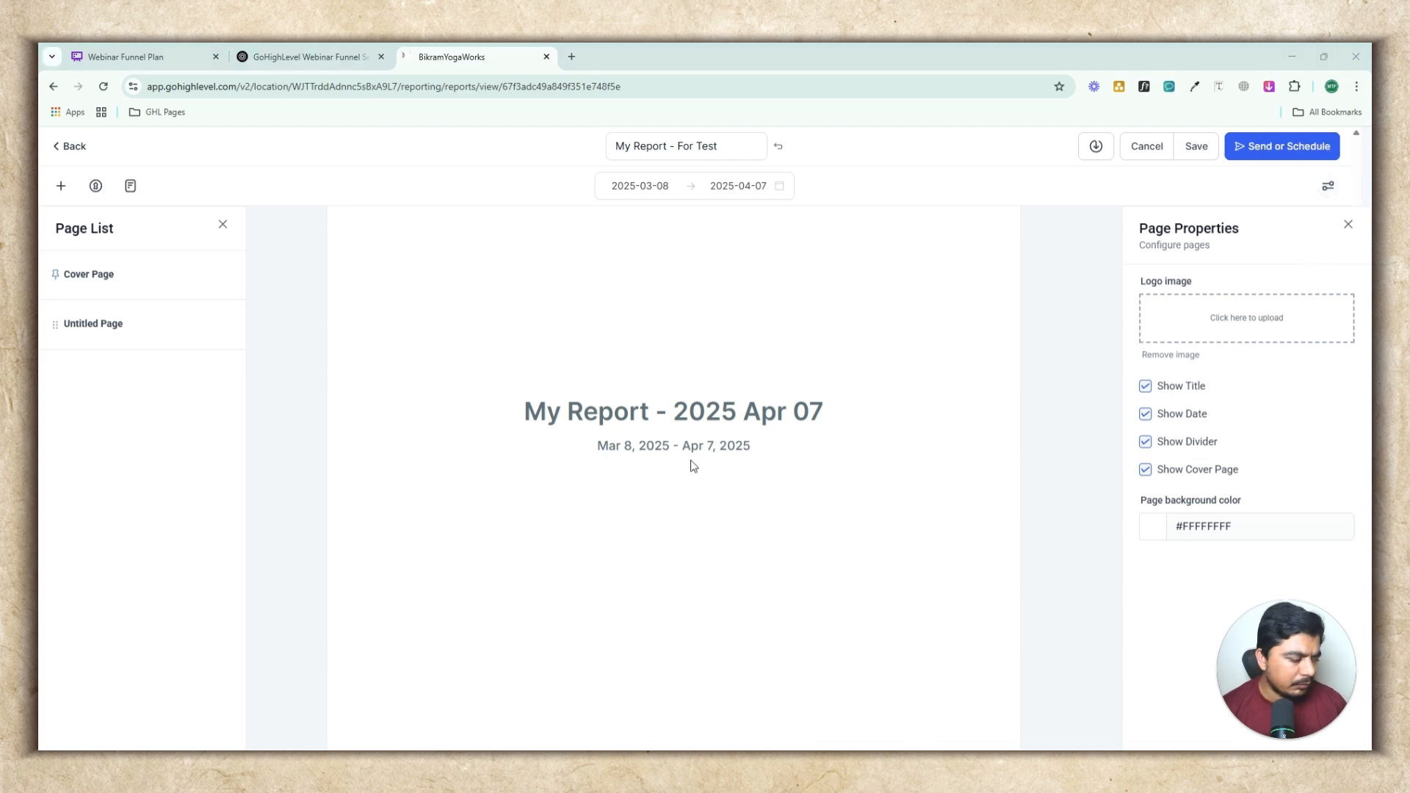
{"action": "left_click", "coordinate": [1146, 472]}
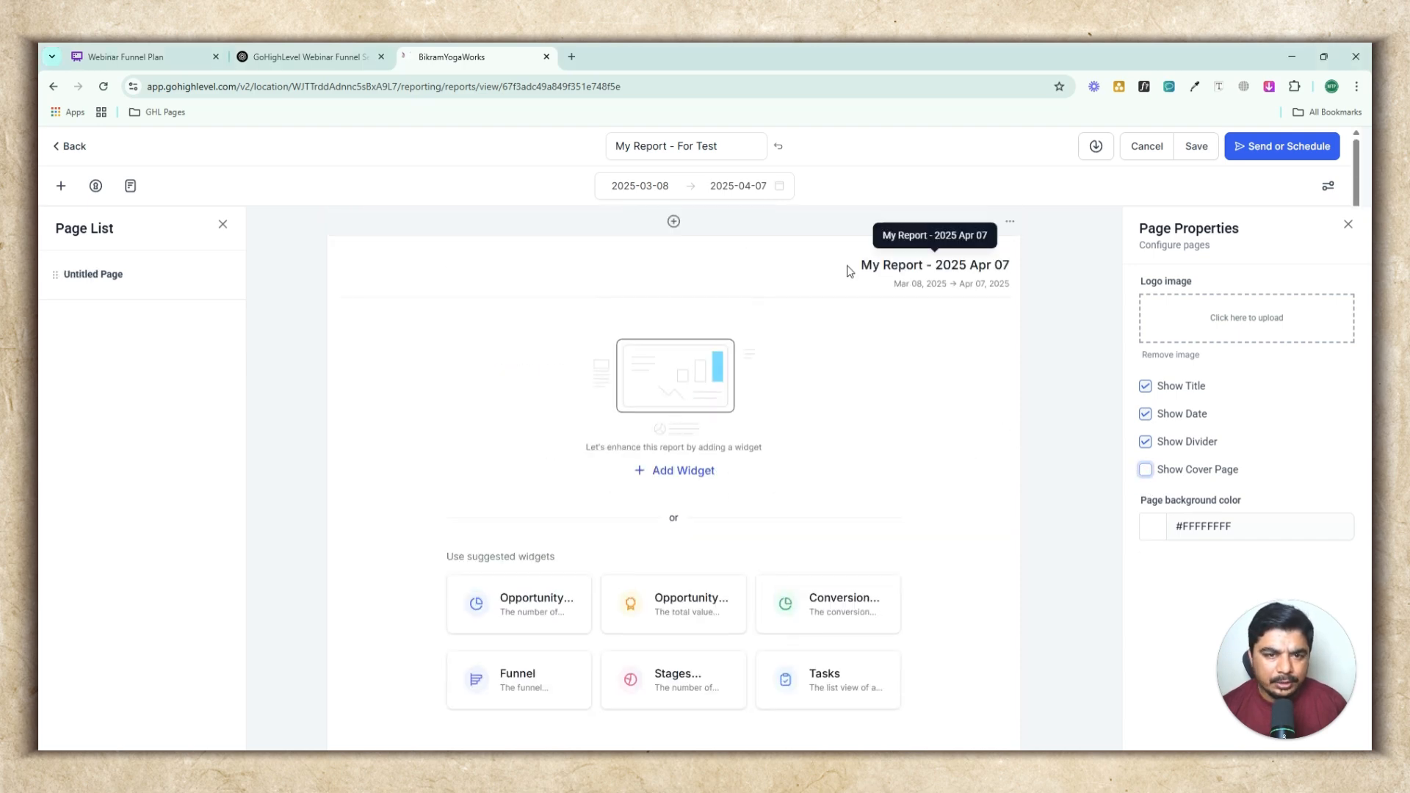
Toggle the page's title, divider and date display off and back on
{"action": "triple_click", "coordinate": [926, 269]}
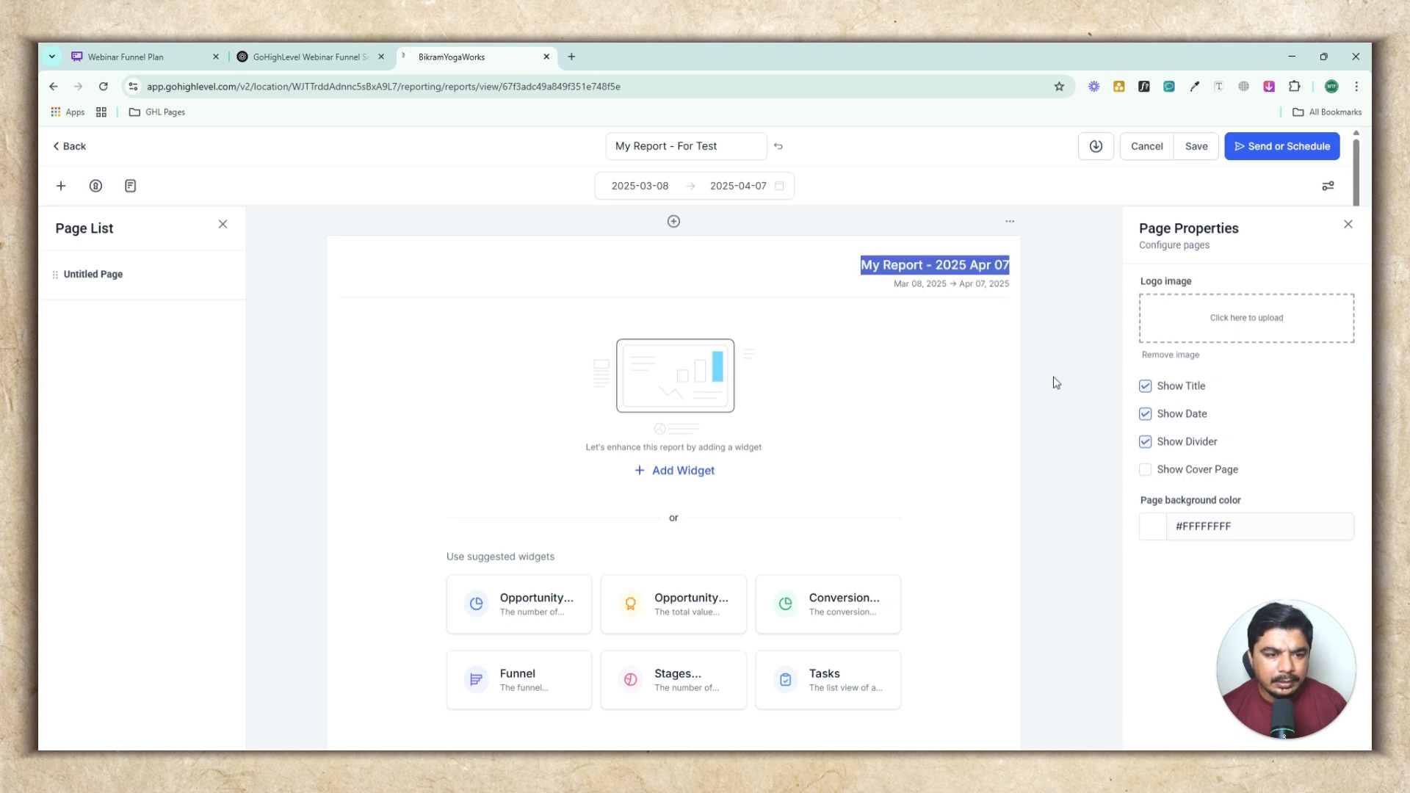
{"action": "left_click", "coordinate": [1145, 387]}
{"action": "left_click", "coordinate": [1145, 389]}
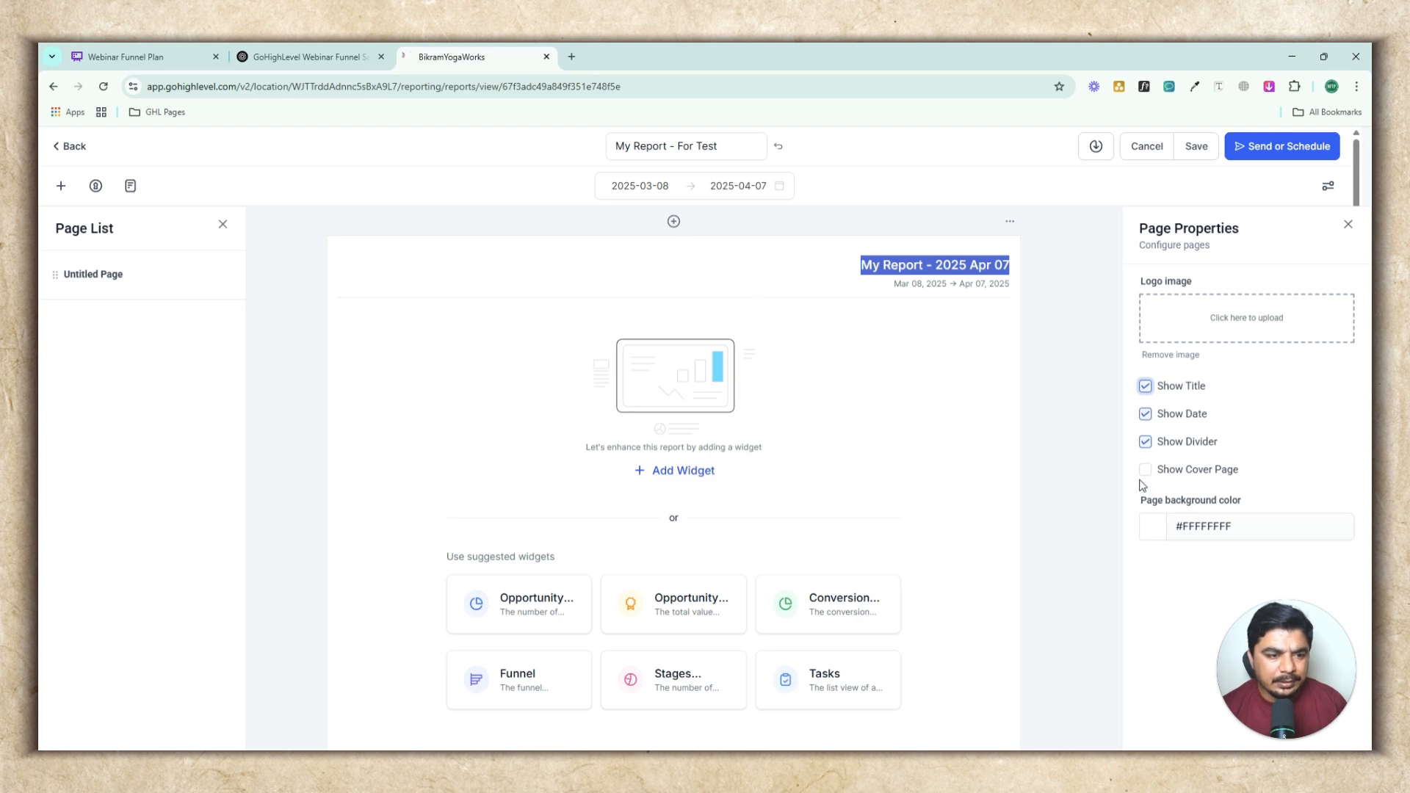
{"action": "left_click", "coordinate": [1145, 442]}
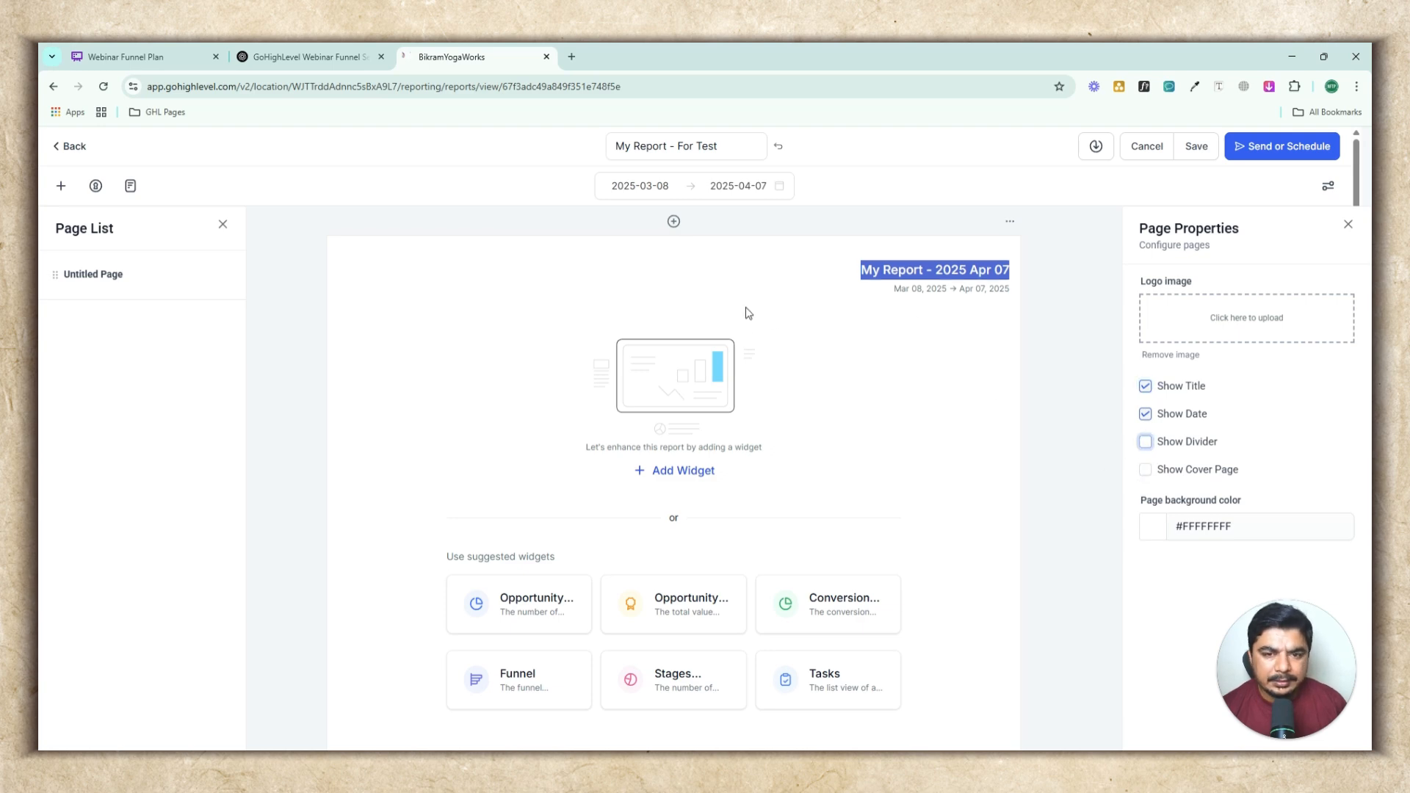
{"action": "left_click", "coordinate": [1146, 442]}
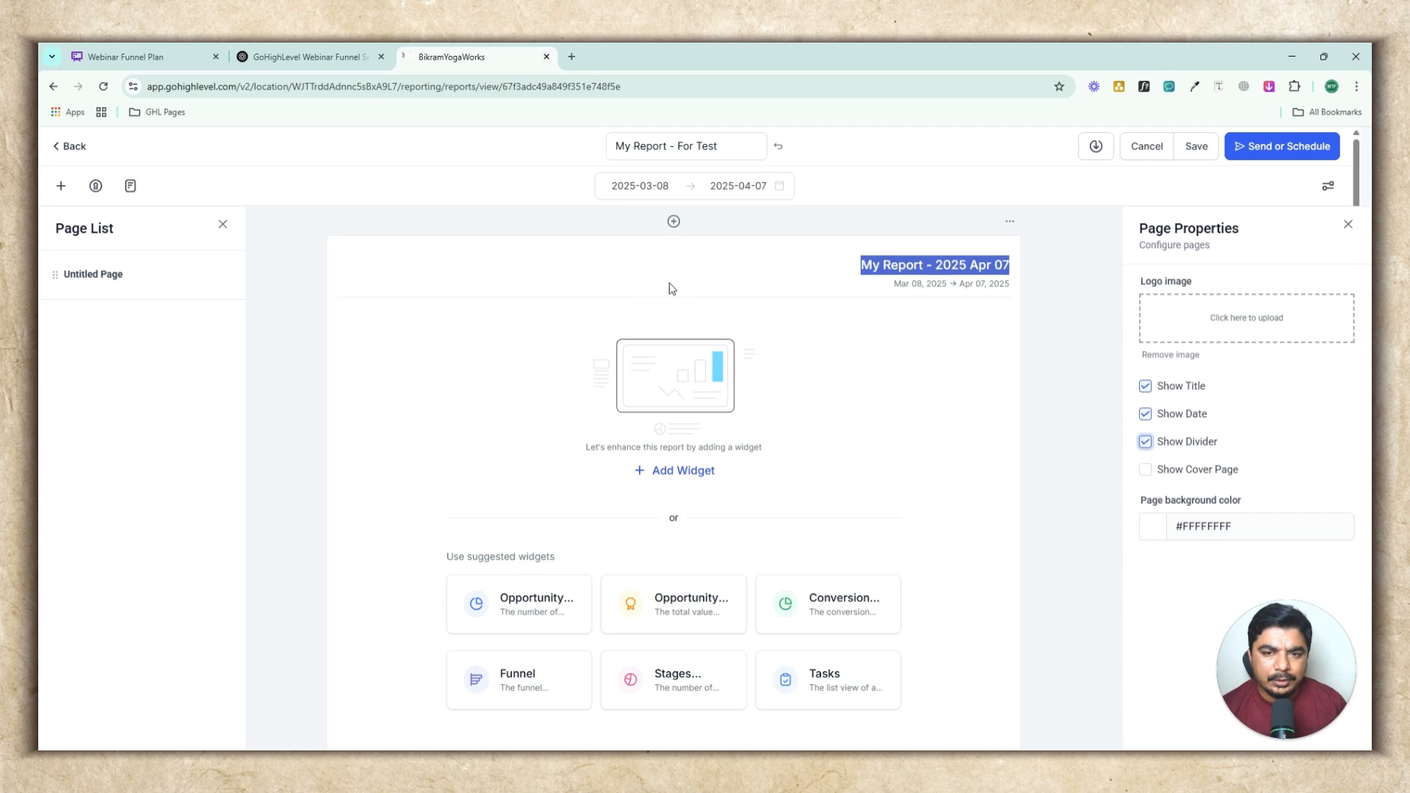
{"action": "left_click", "coordinate": [1148, 417]}
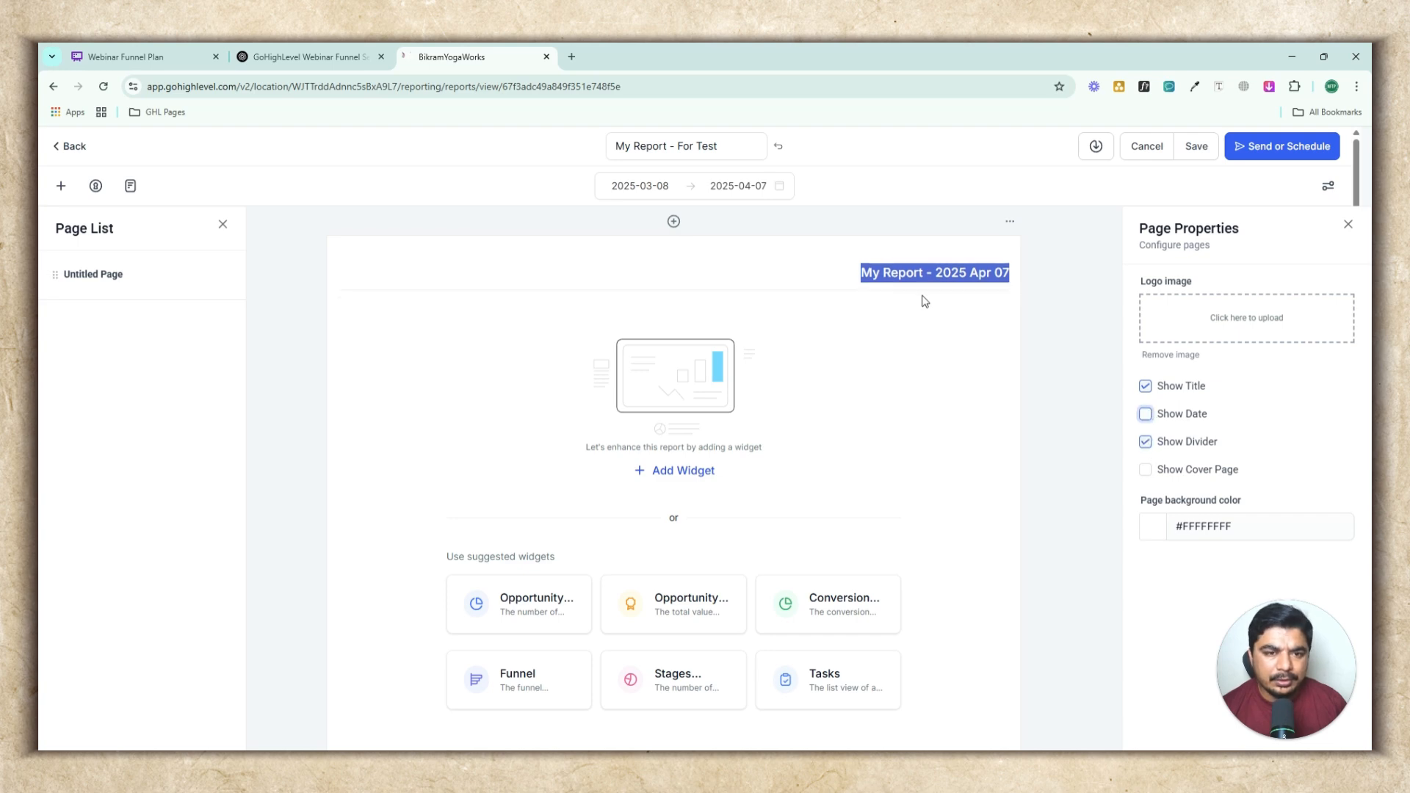
{"action": "left_click", "coordinate": [1146, 415]}
Turn the cover page back on, then hide it again and return to the untitled page
{"action": "left_click", "coordinate": [1146, 469]}
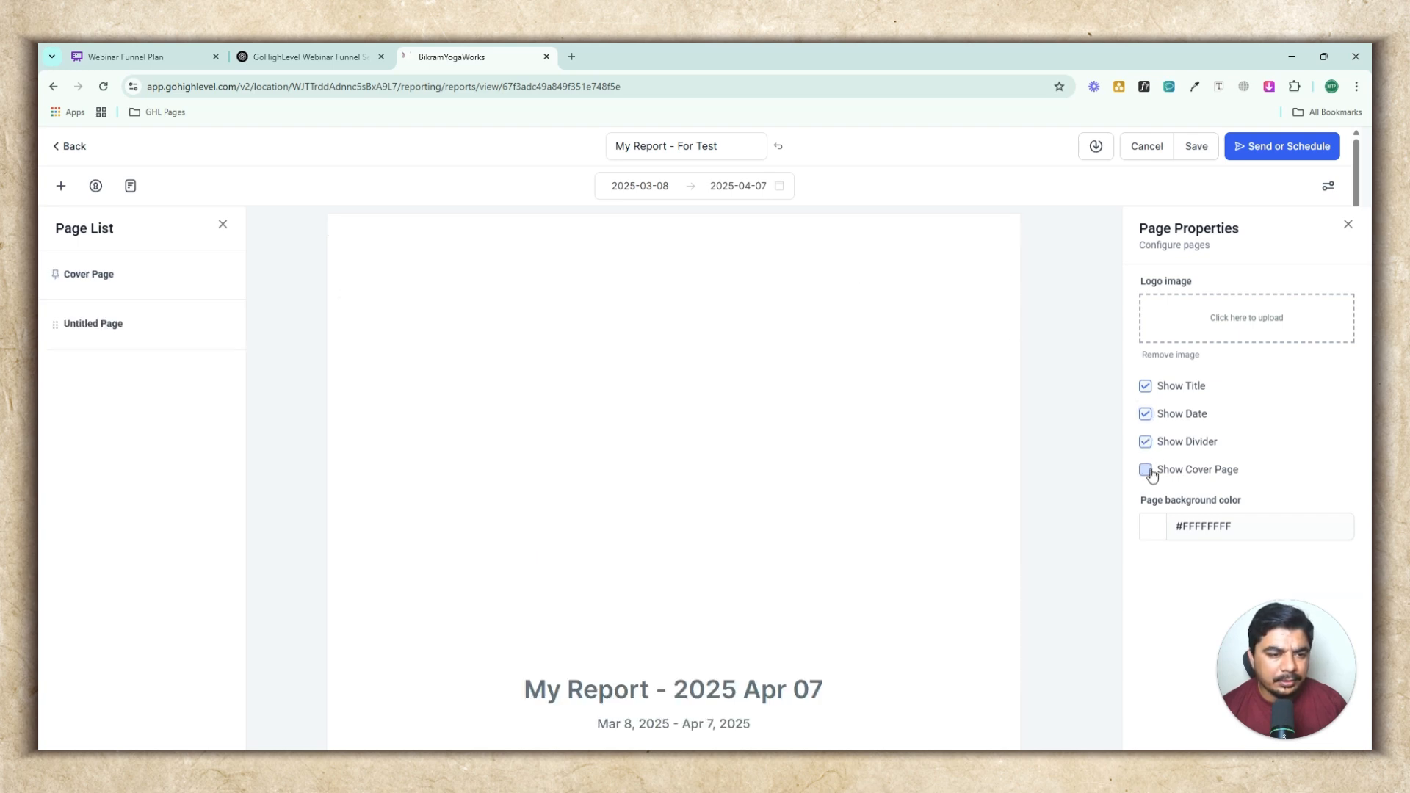
{"action": "scroll", "coordinate": [683, 478], "scroll_direction": "down", "scroll_amount": 5}
{"action": "scroll", "coordinate": [906, 524], "scroll_direction": "up", "scroll_amount": 4}
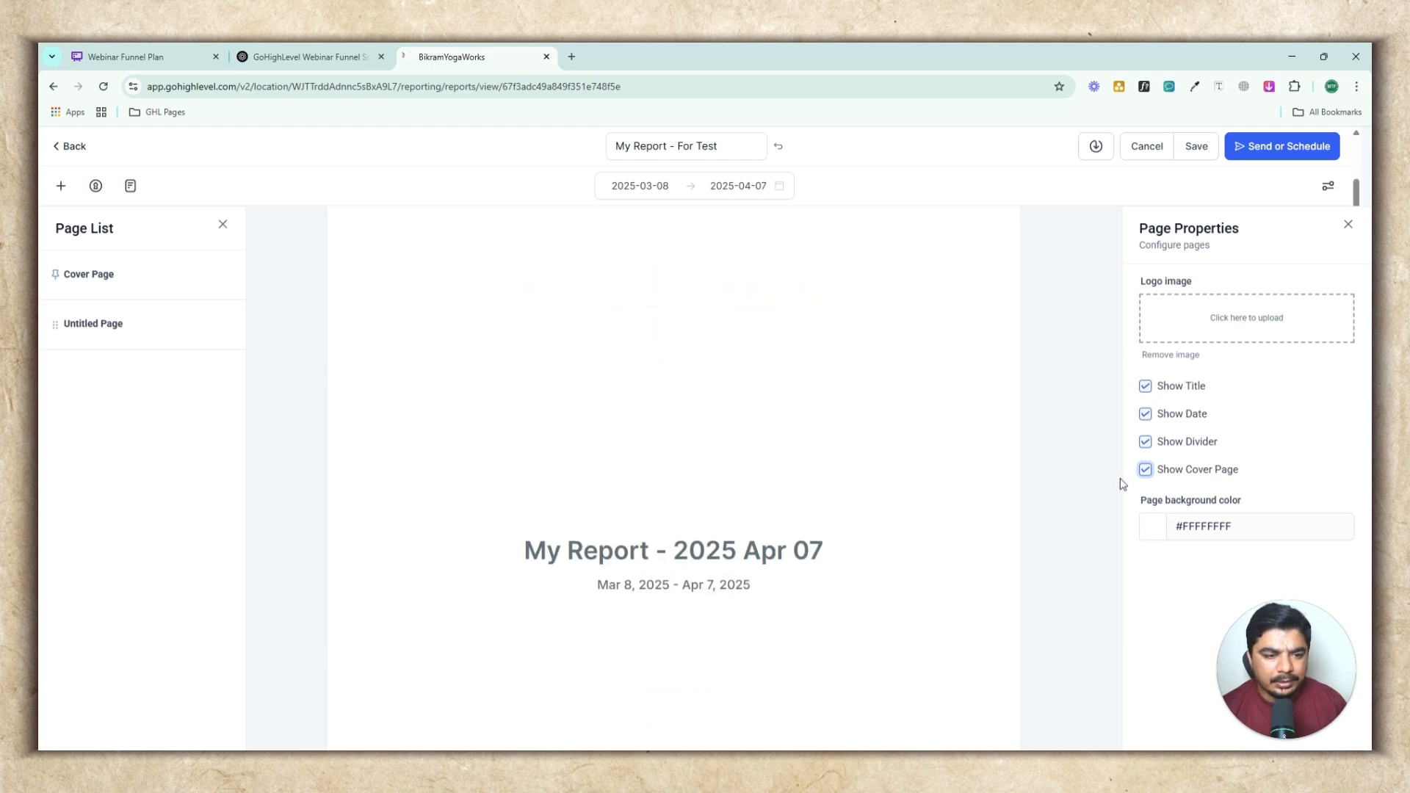
{"action": "left_click", "coordinate": [1138, 471]}
{"action": "scroll", "coordinate": [628, 408], "scroll_direction": "up", "scroll_amount": 2}
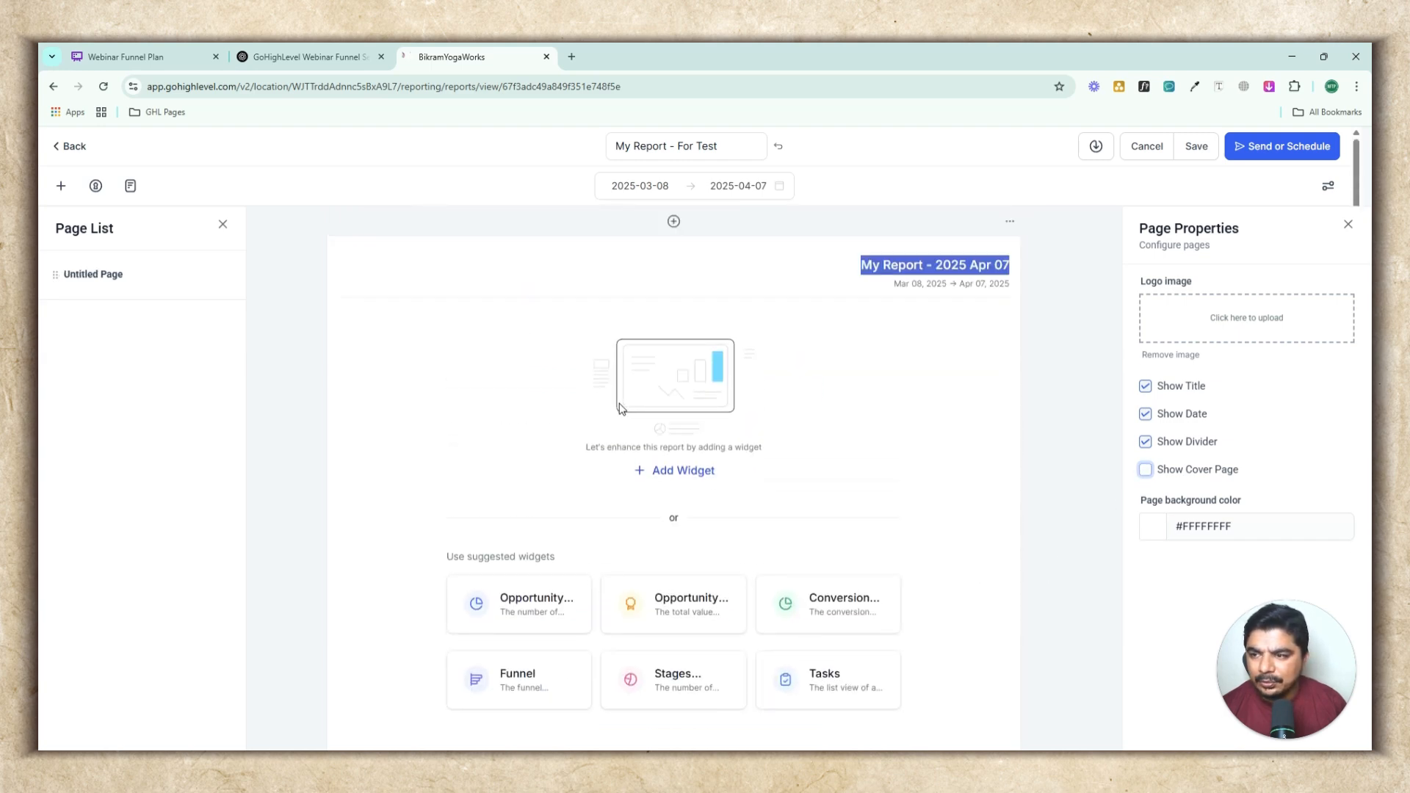
{"action": "left_click", "coordinate": [65, 276]}
{"action": "scroll", "coordinate": [570, 426], "scroll_direction": "up", "scroll_amount": 2}
{"action": "scroll", "coordinate": [570, 425], "scroll_direction": "down", "scroll_amount": 1}
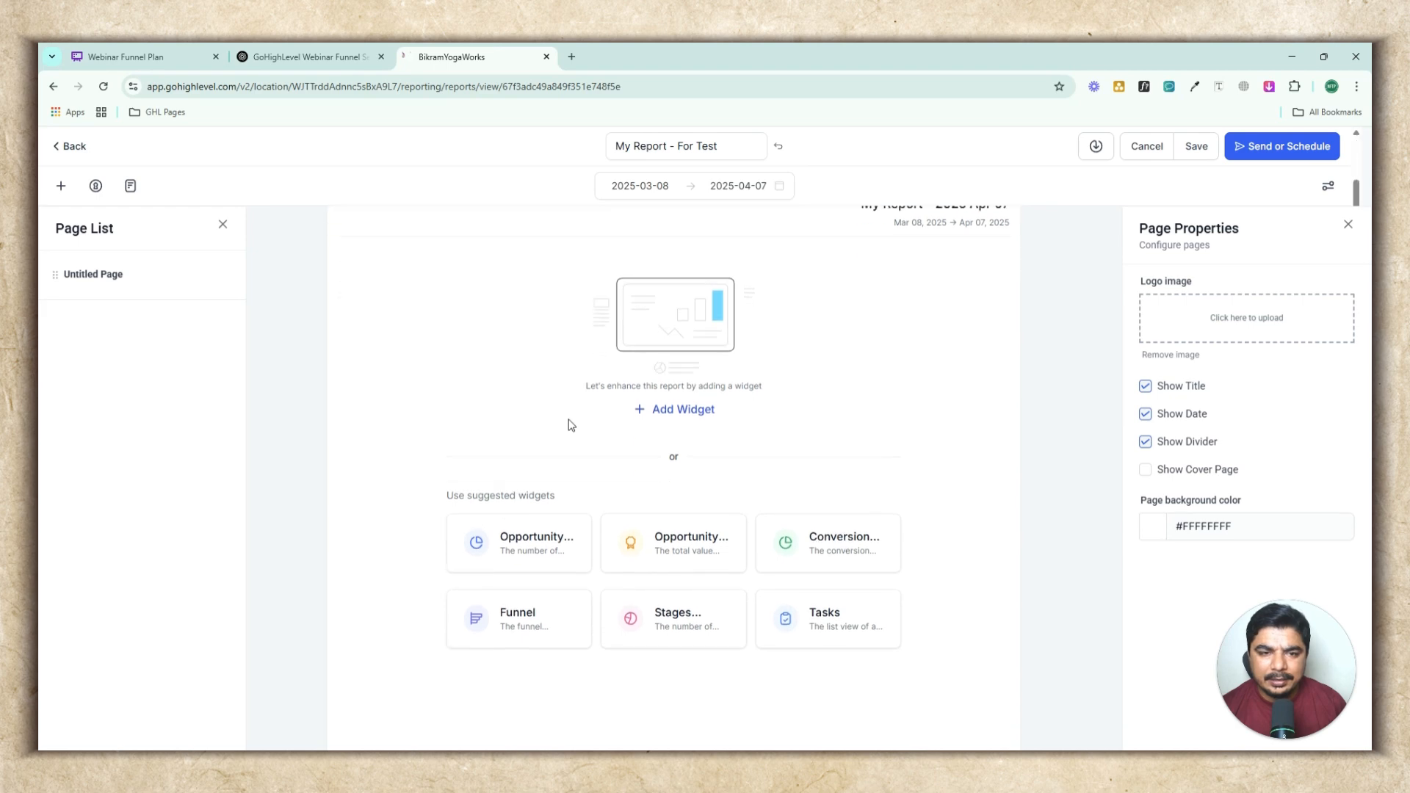
{"action": "scroll", "coordinate": [570, 425], "scroll_direction": "up", "scroll_amount": 1}
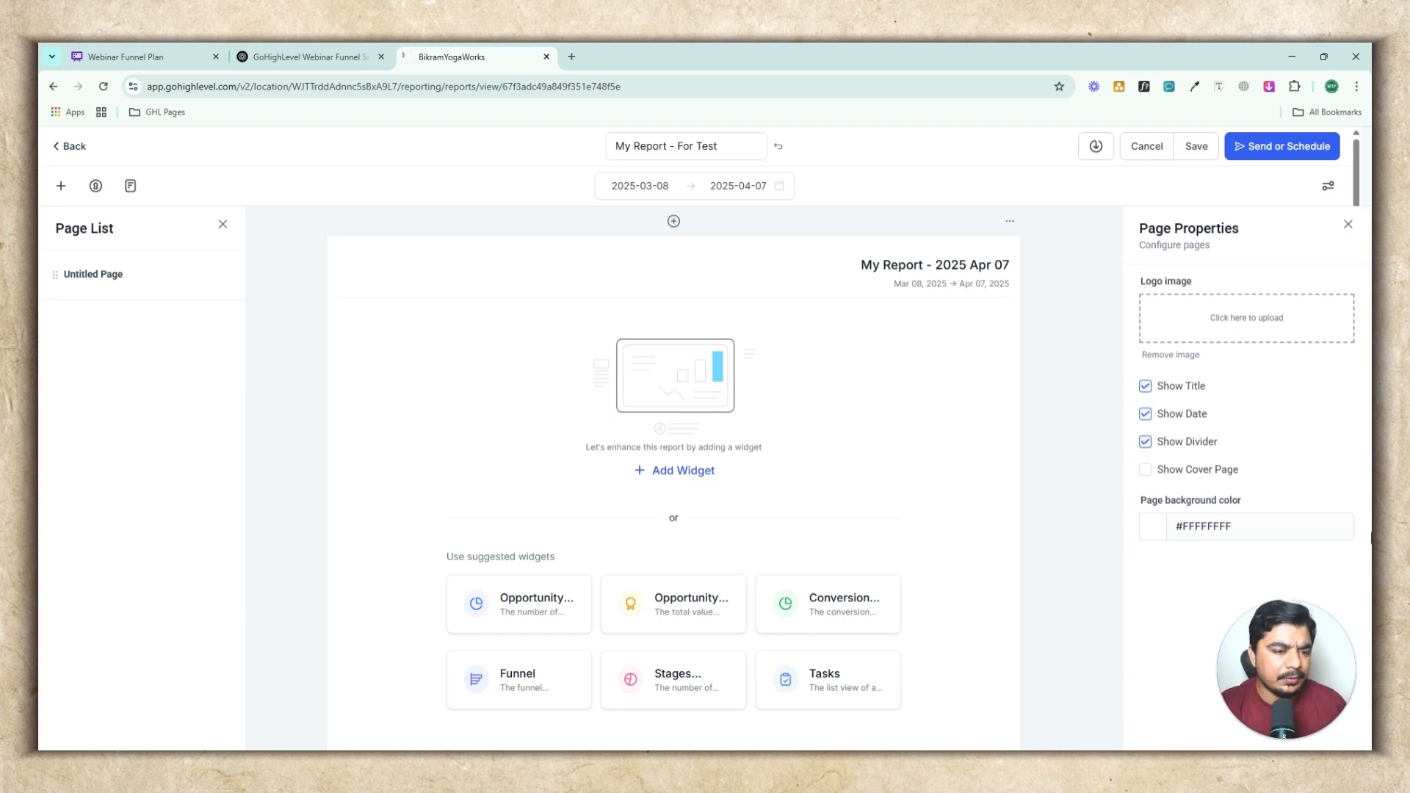
Add a Contacts Count widget from the Contacts widget category
{"action": "left_click", "coordinate": [673, 473]}
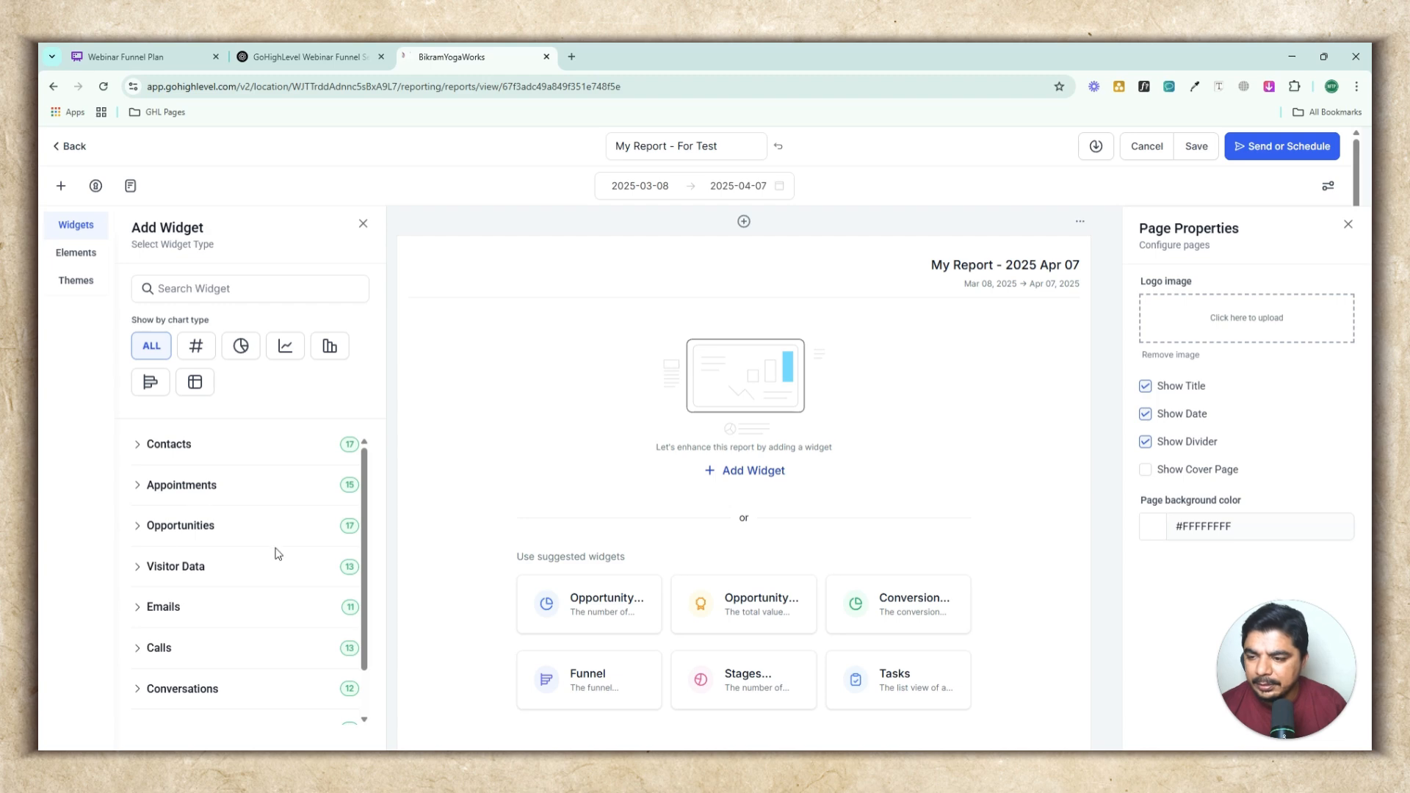
{"action": "scroll", "coordinate": [226, 576], "scroll_direction": "down", "scroll_amount": 1}
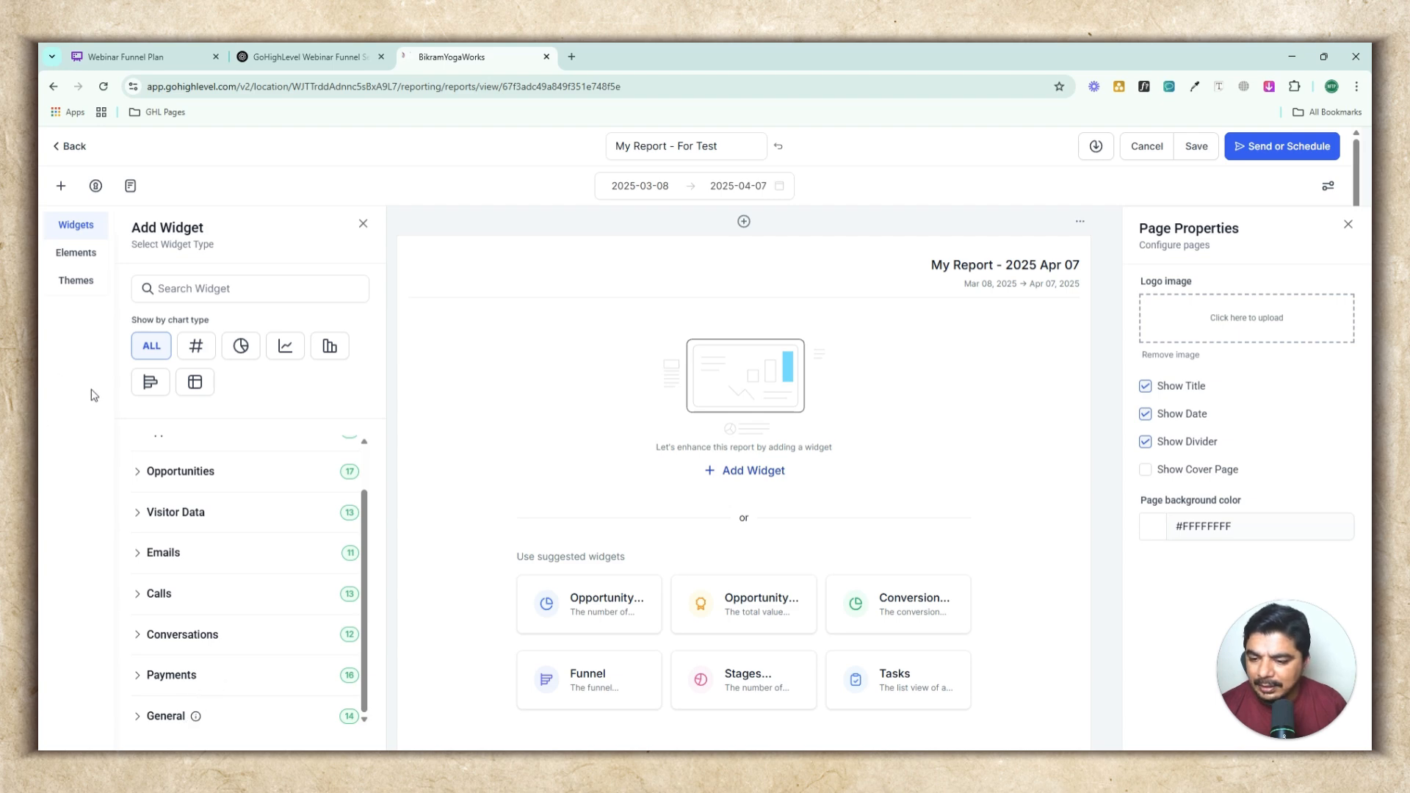
{"action": "scroll", "coordinate": [238, 516], "scroll_direction": "up", "scroll_amount": 1}
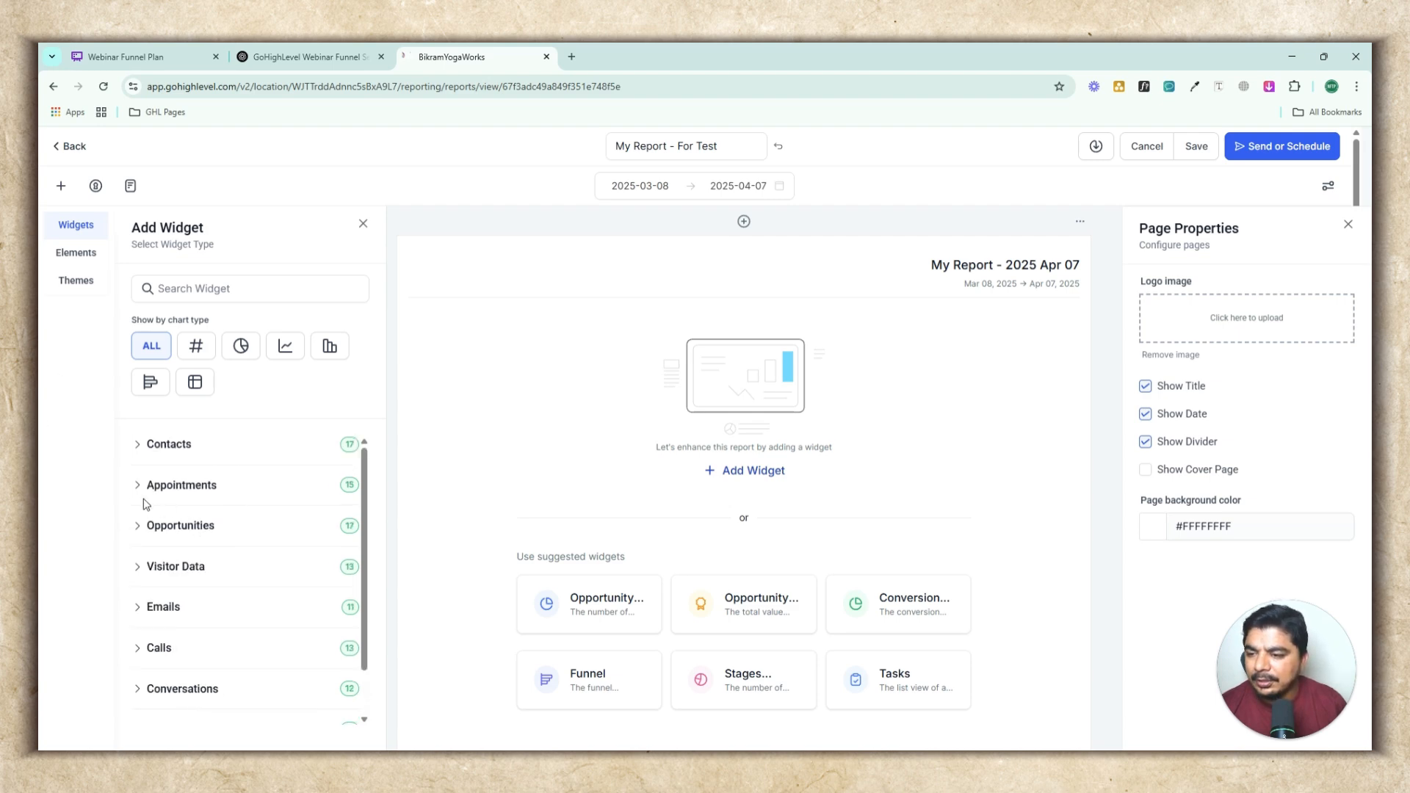
{"action": "left_click", "coordinate": [136, 450]}
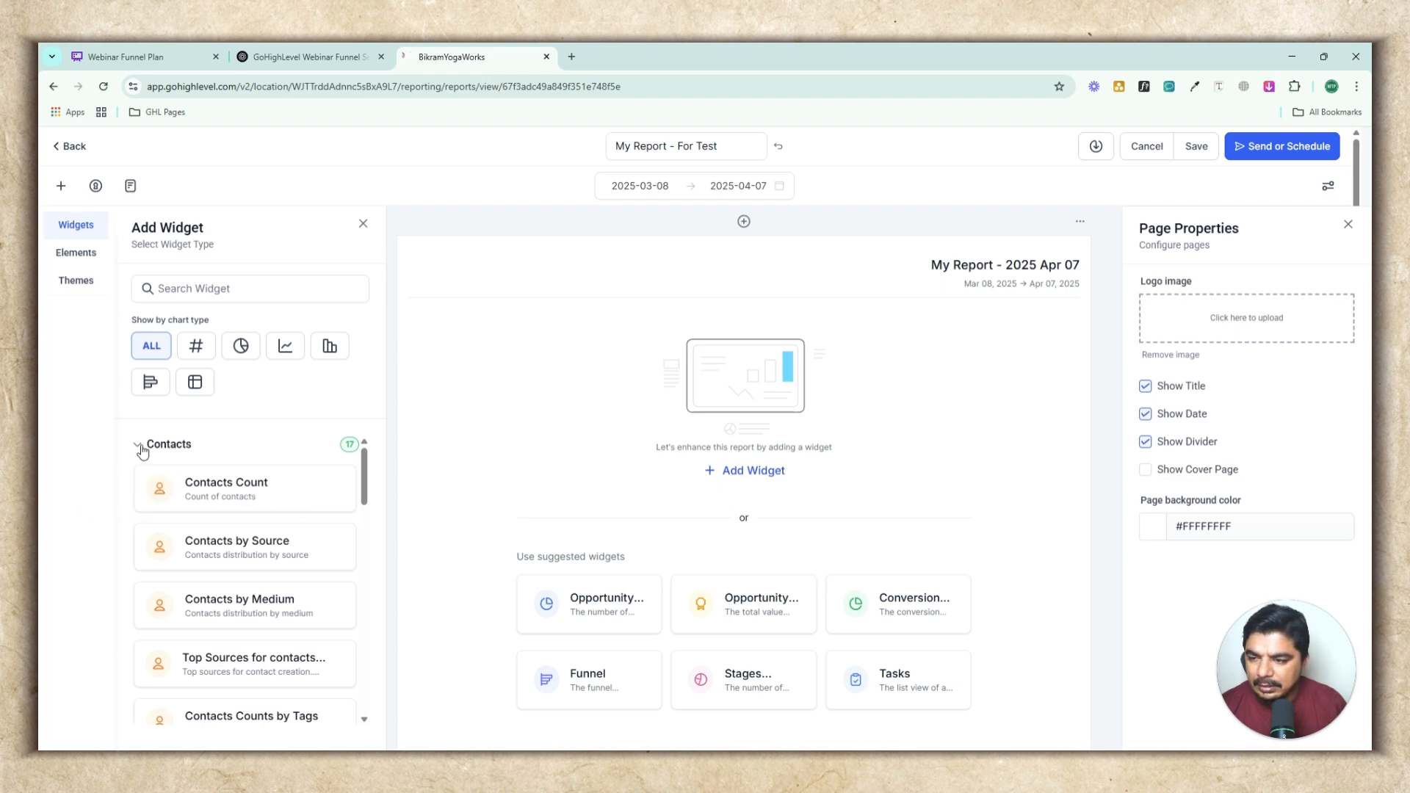
{"action": "left_click", "coordinate": [189, 486]}
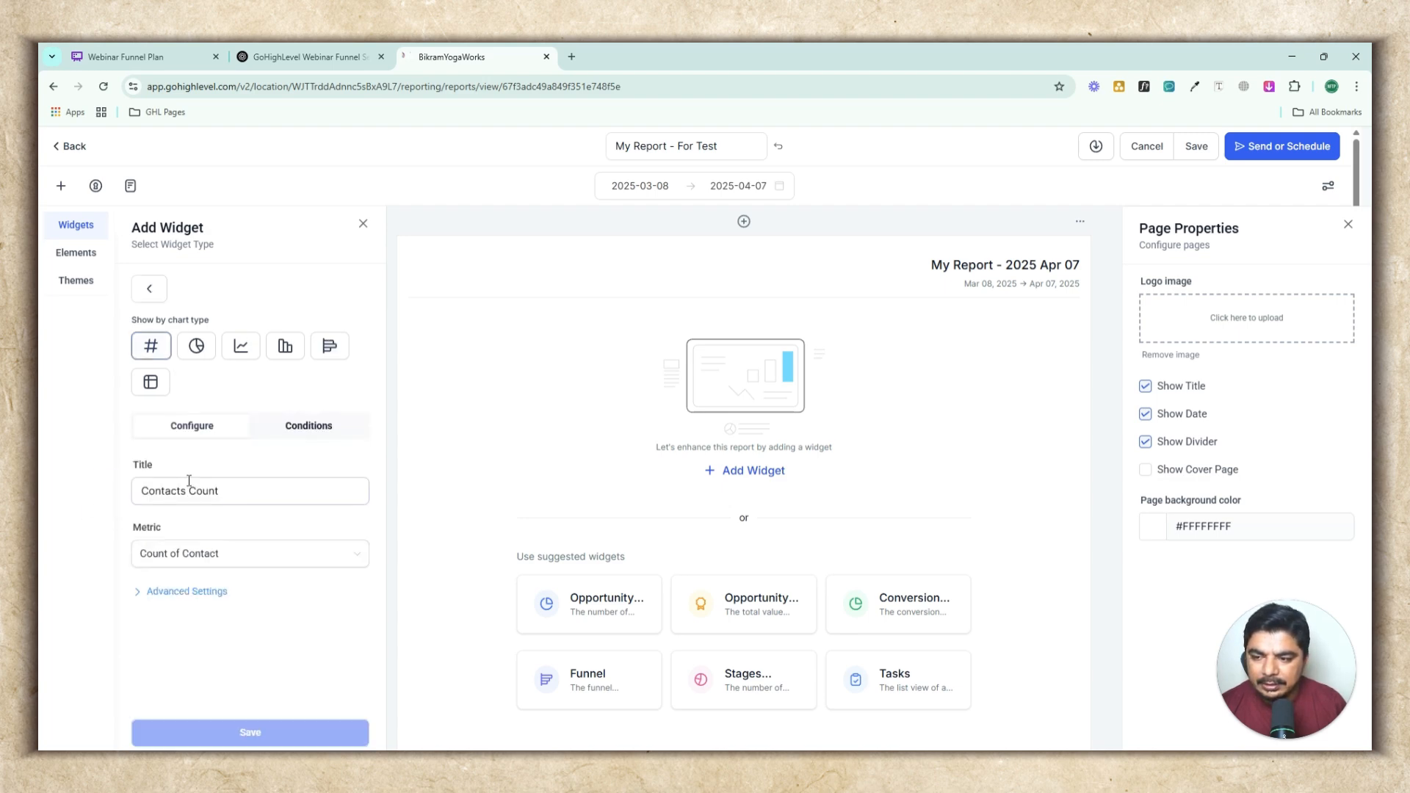
In the widget's advanced settings, set the date range override to This Quarter and save the widget
{"action": "left_click_drag", "start_coordinate": [246, 489], "coordinate": [103, 479]}
{"action": "left_click", "coordinate": [254, 491]}
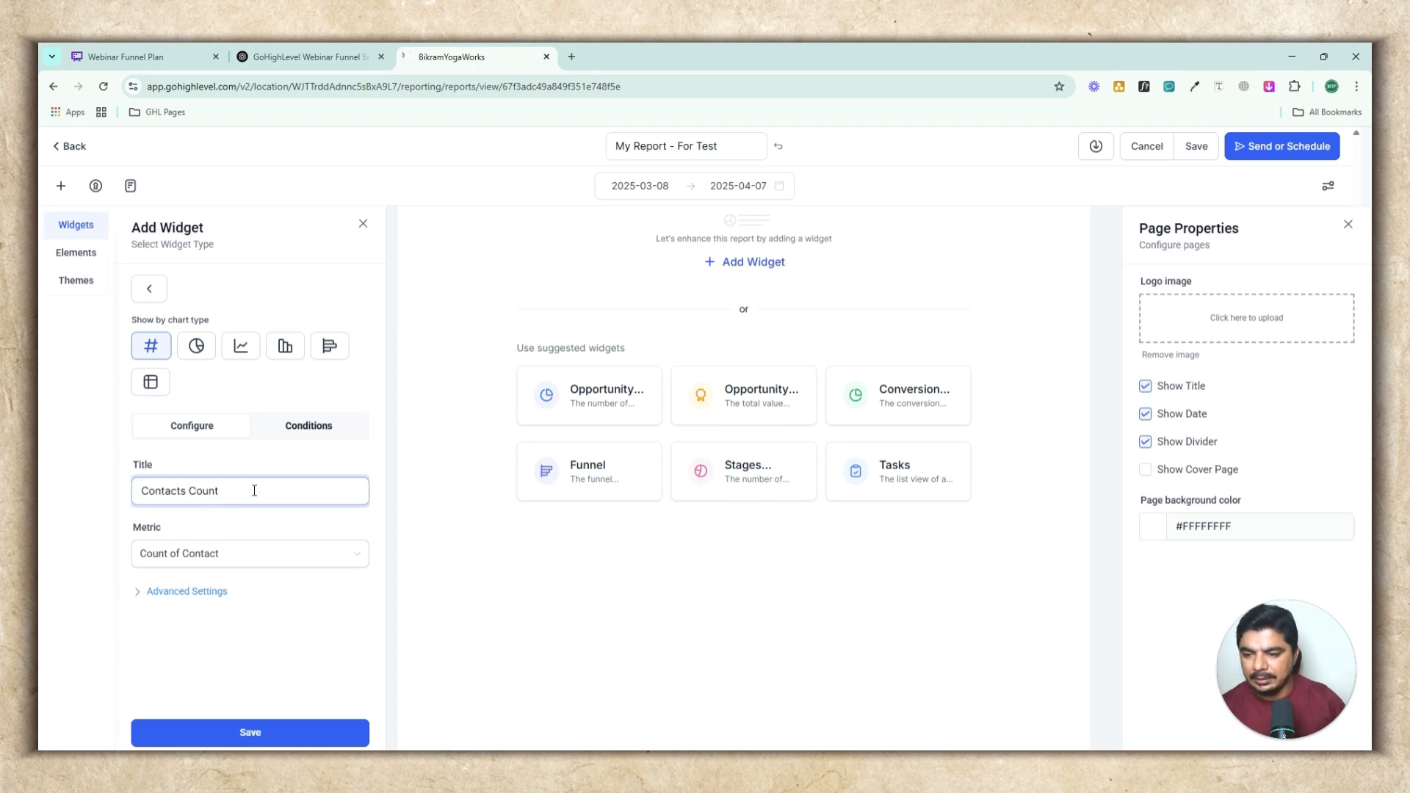
{"action": "left_click", "coordinate": [211, 592]}
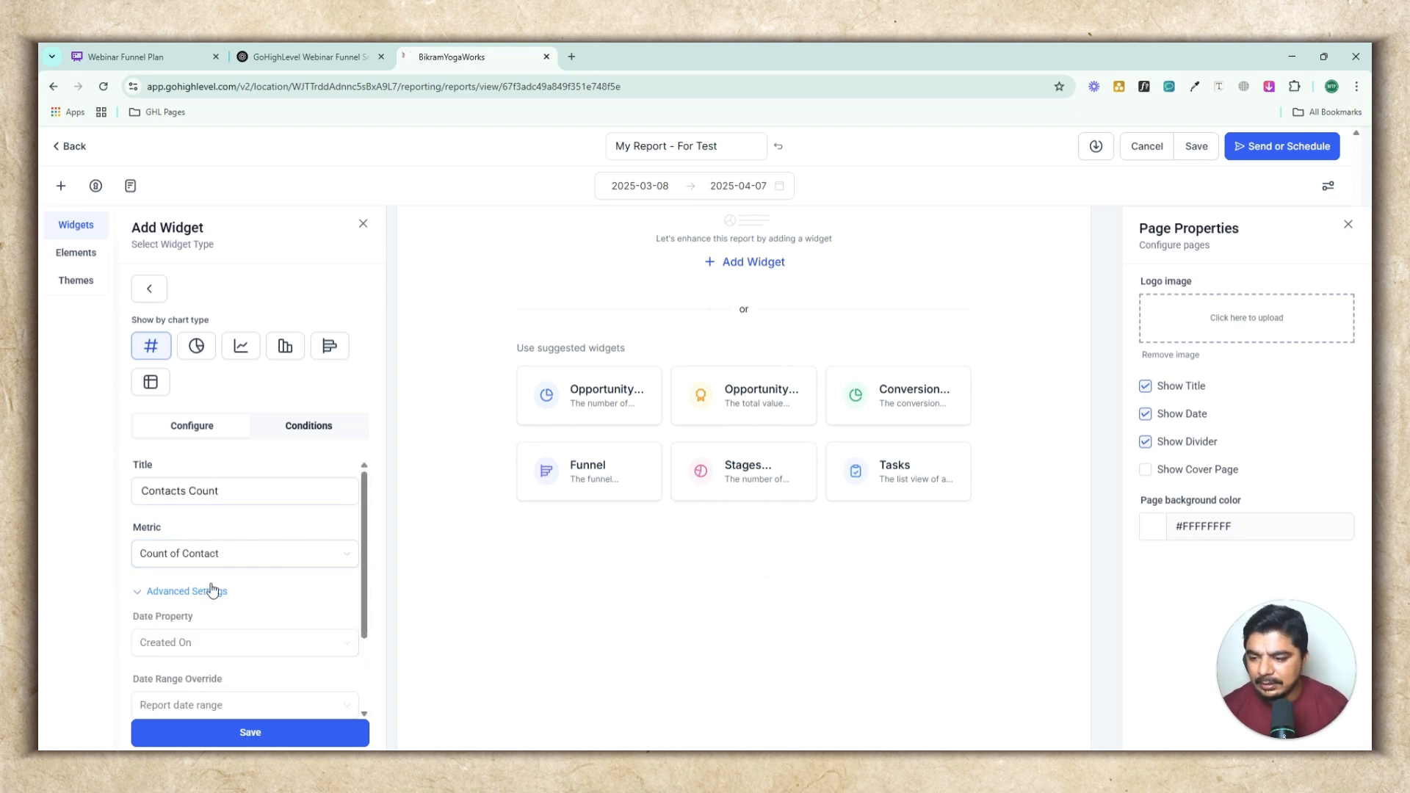
{"action": "scroll", "coordinate": [235, 580], "scroll_direction": "down", "scroll_amount": 2}
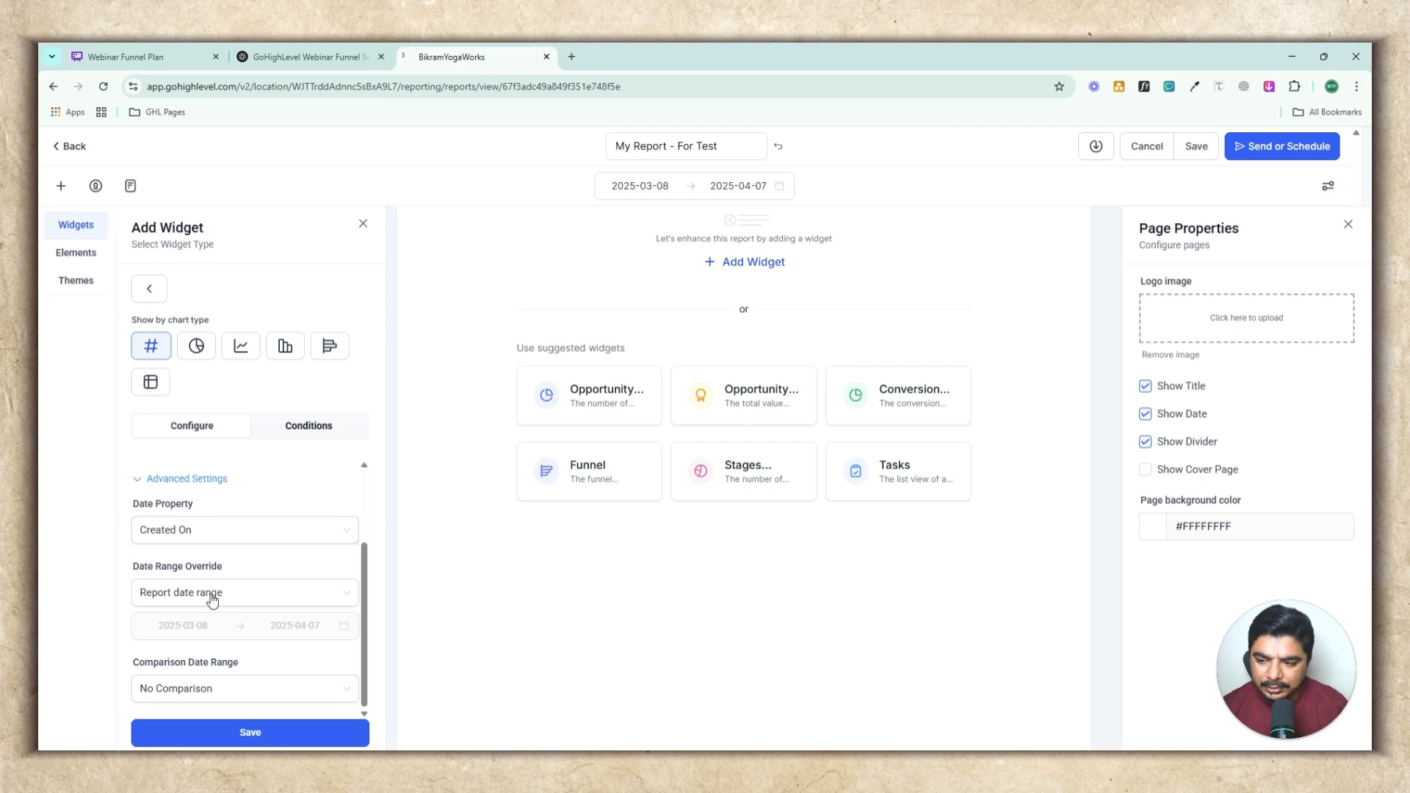
{"action": "left_click", "coordinate": [224, 532]}
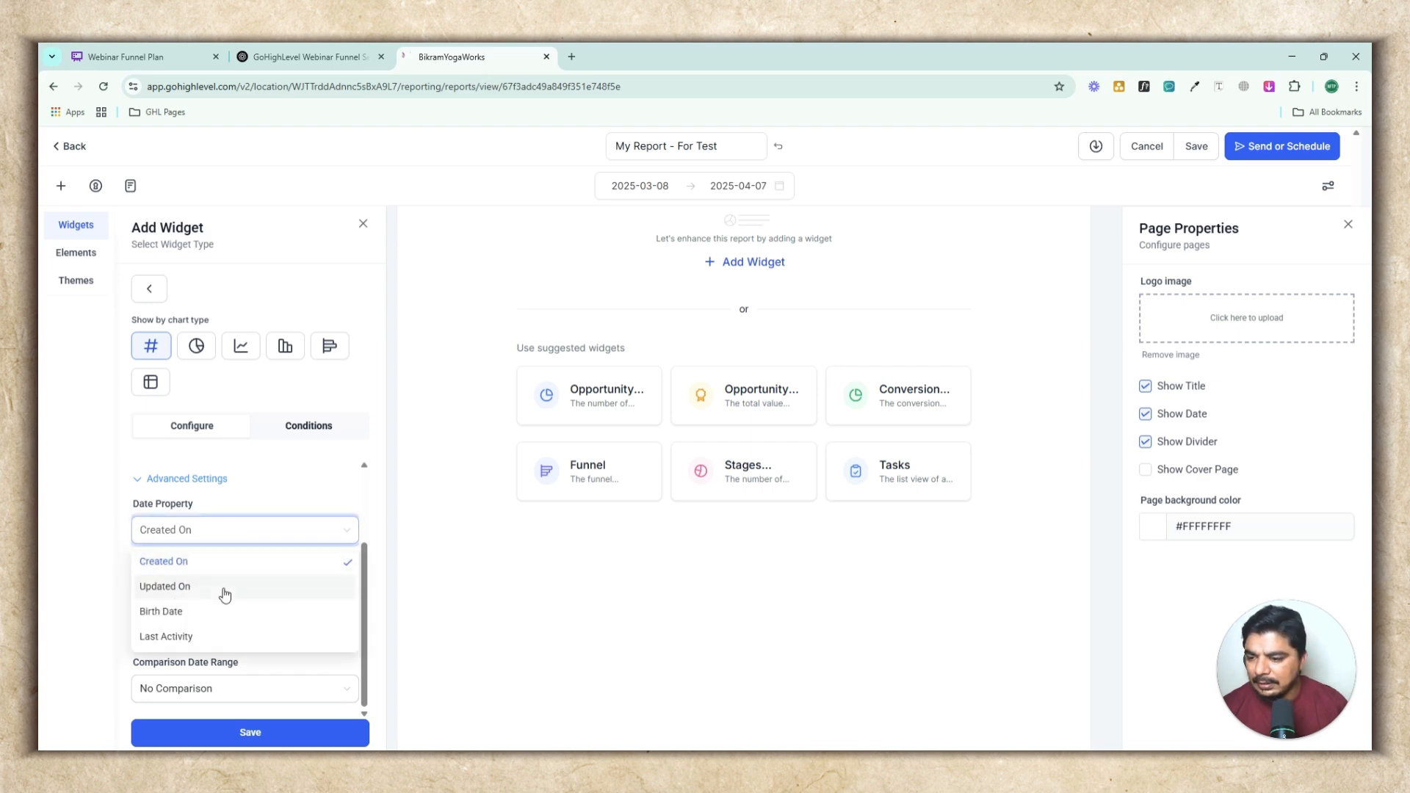
{"action": "left_click", "coordinate": [256, 532]}
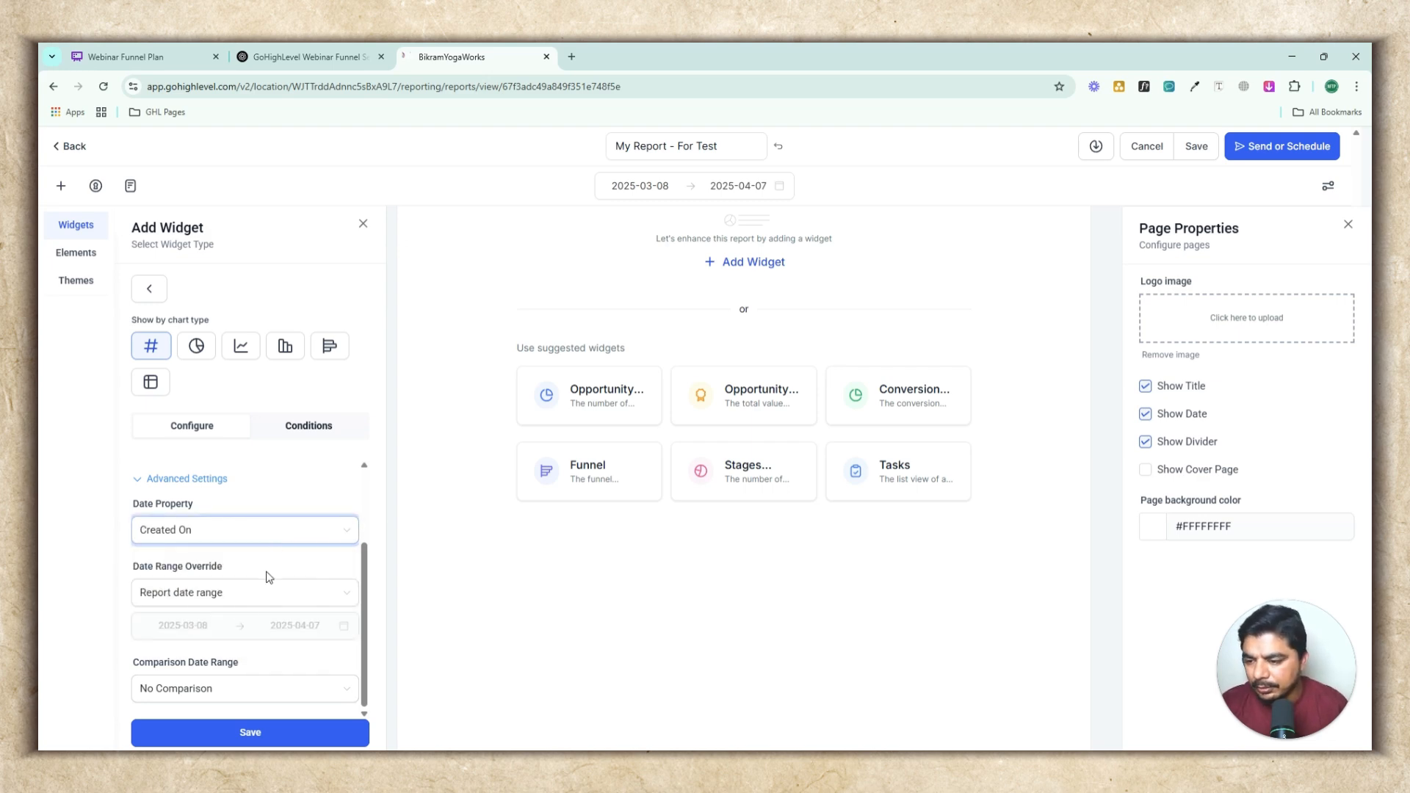
{"action": "left_click", "coordinate": [206, 593]}
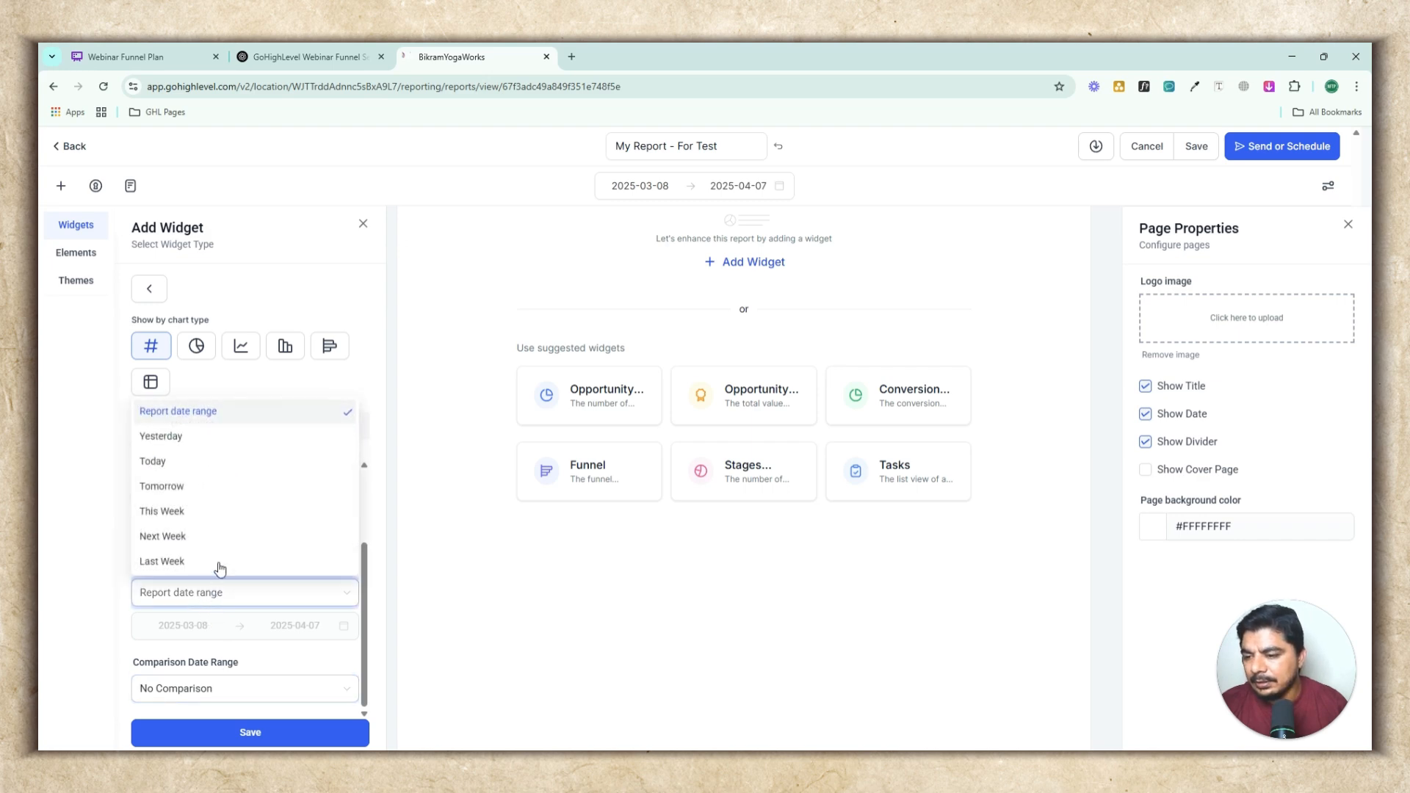
{"action": "scroll", "coordinate": [198, 534], "scroll_direction": "down", "scroll_amount": 2}
{"action": "left_click", "coordinate": [195, 545]}
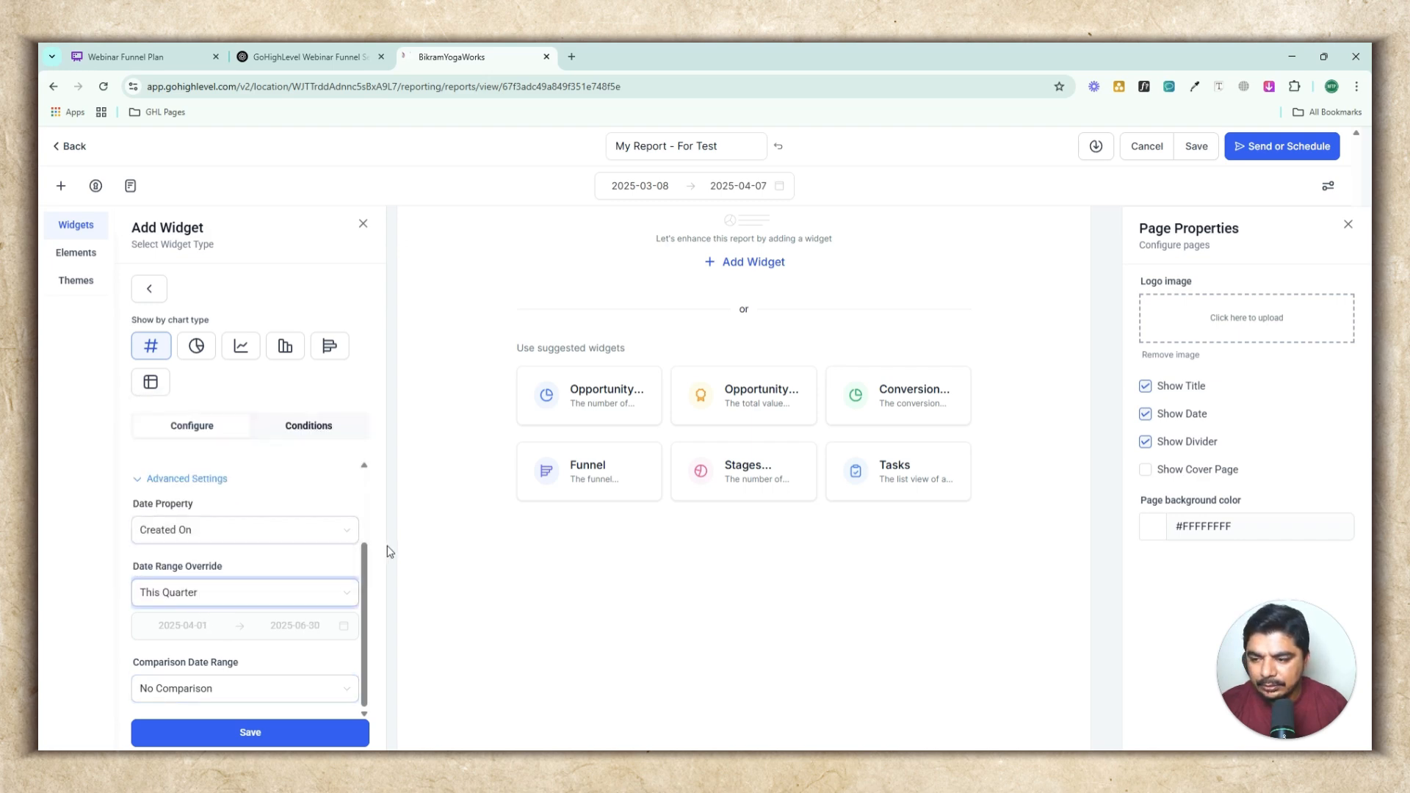
{"action": "left_click", "coordinate": [228, 728]}
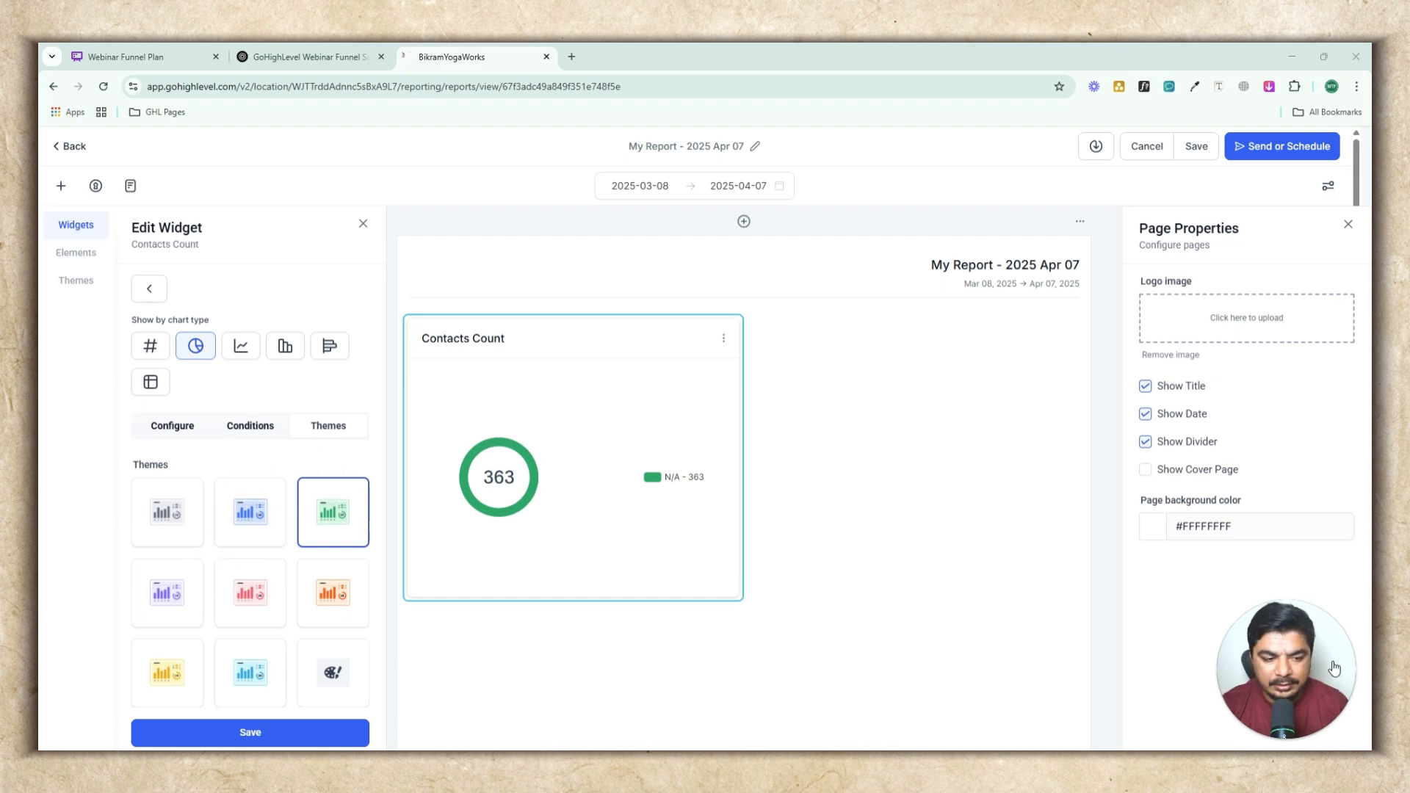
Leave the widget editor and browse the Elements category before returning to the widget list
{"action": "left_click", "coordinate": [306, 541]}
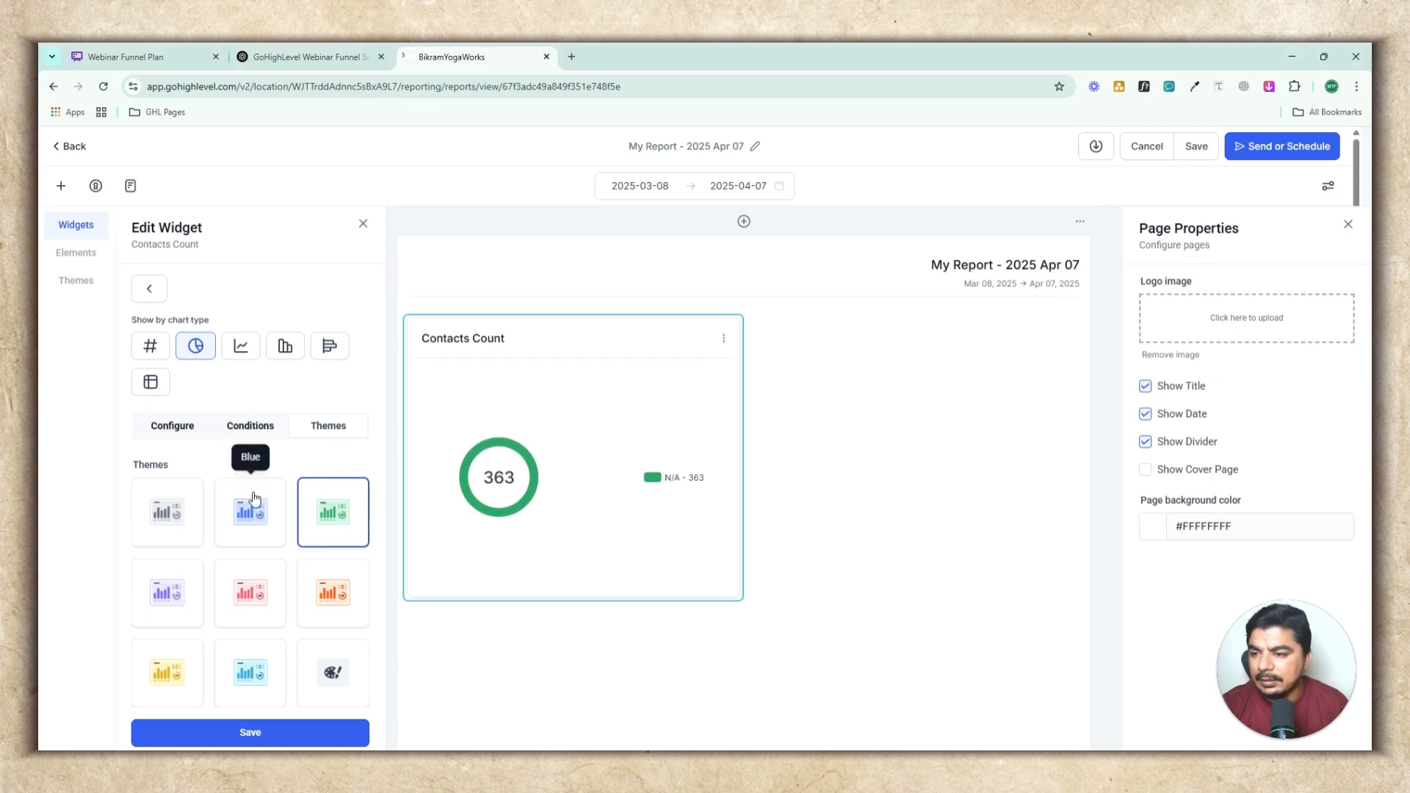
{"action": "left_click", "coordinate": [150, 288]}
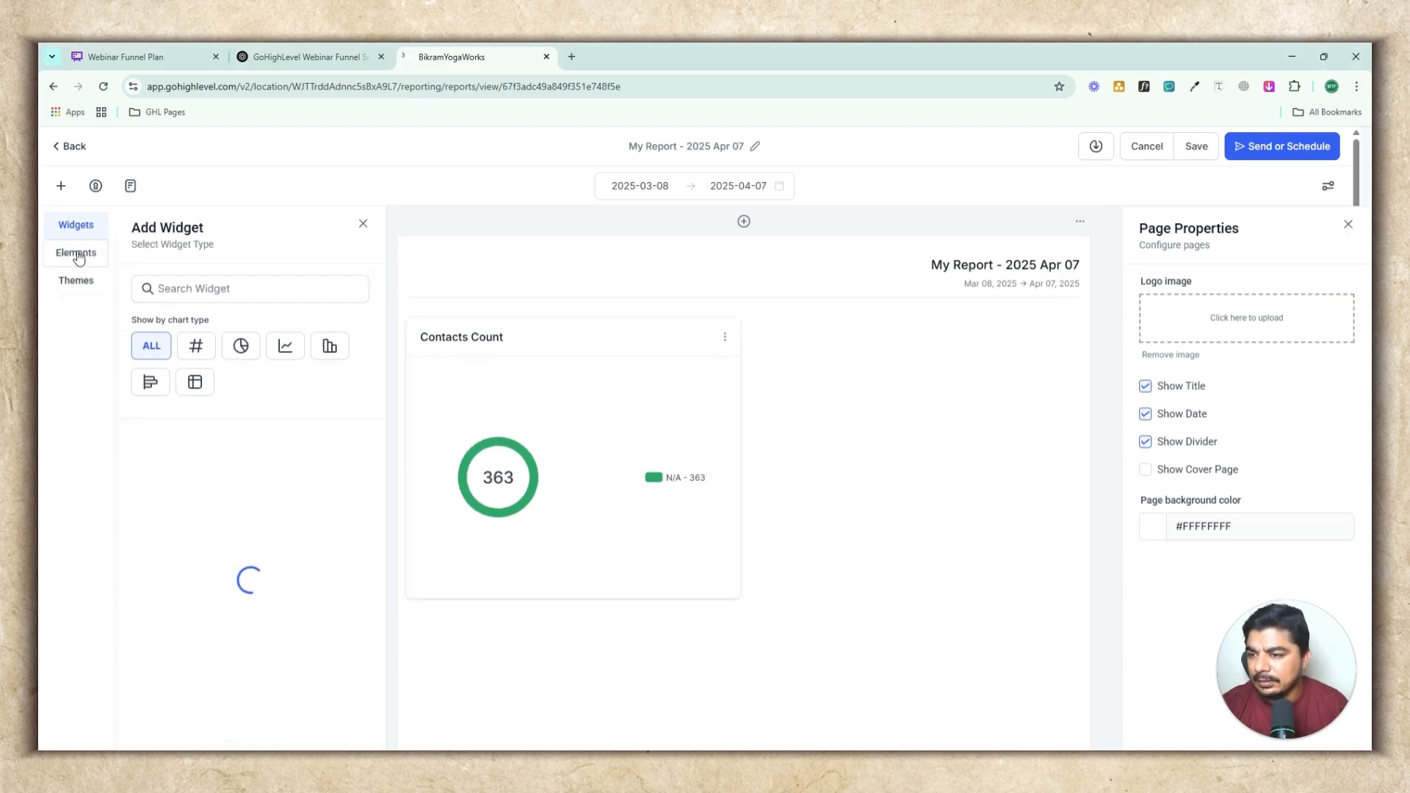
{"action": "left_click", "coordinate": [77, 254]}
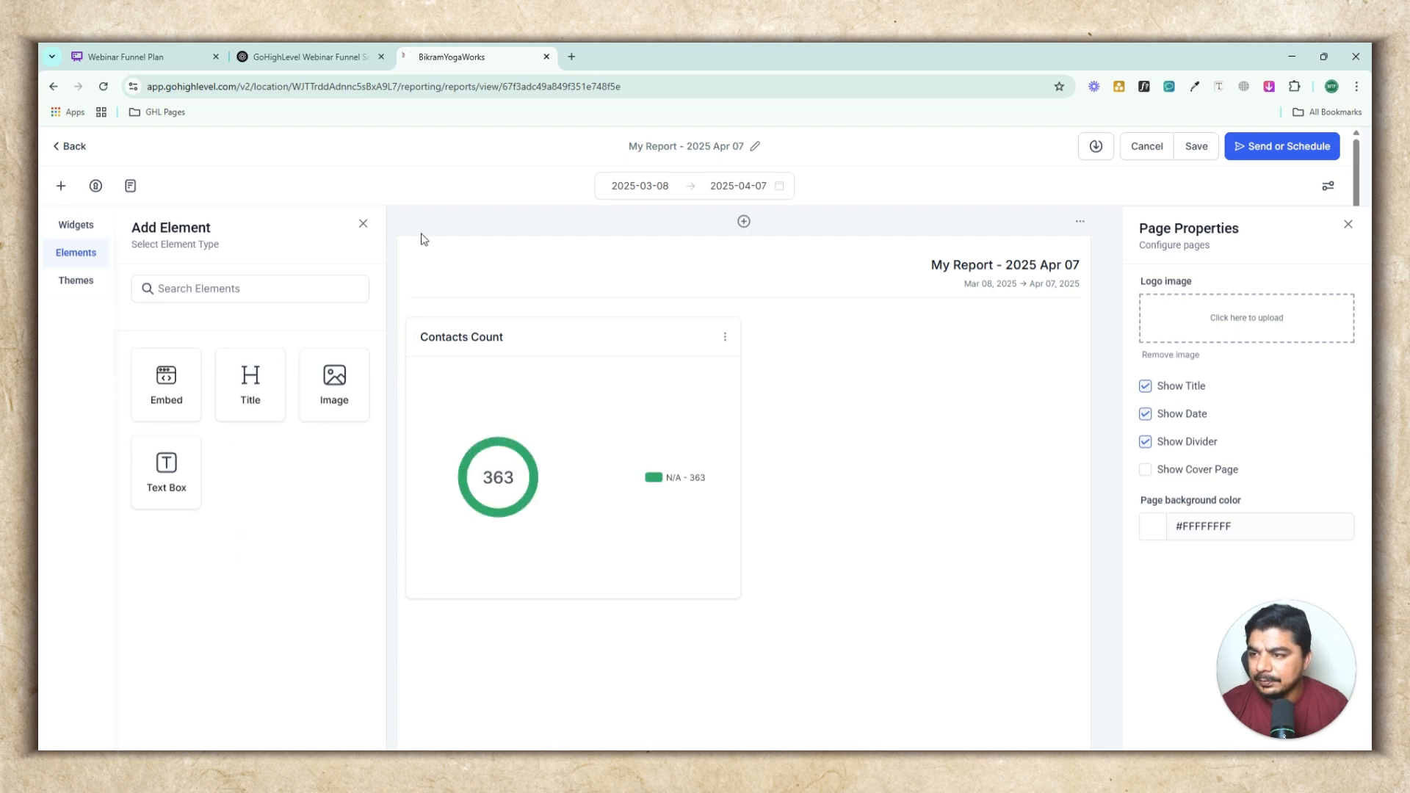
{"action": "left_click", "coordinate": [77, 226]}
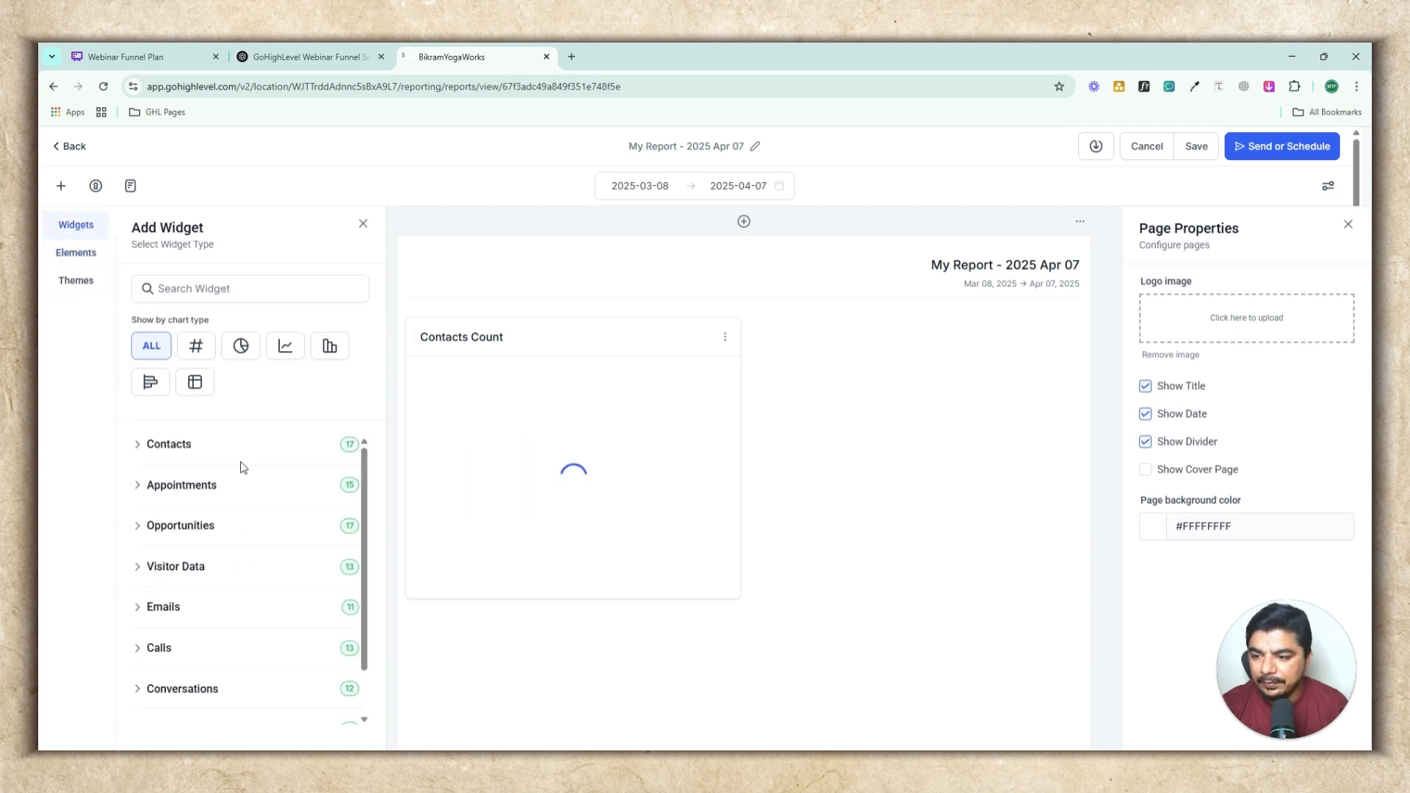
Open the Contacts with phone number widget from the Contacts category and review its phone number condition
{"action": "left_click", "coordinate": [169, 445]}
{"action": "scroll", "coordinate": [335, 444], "scroll_direction": "down", "scroll_amount": 1}
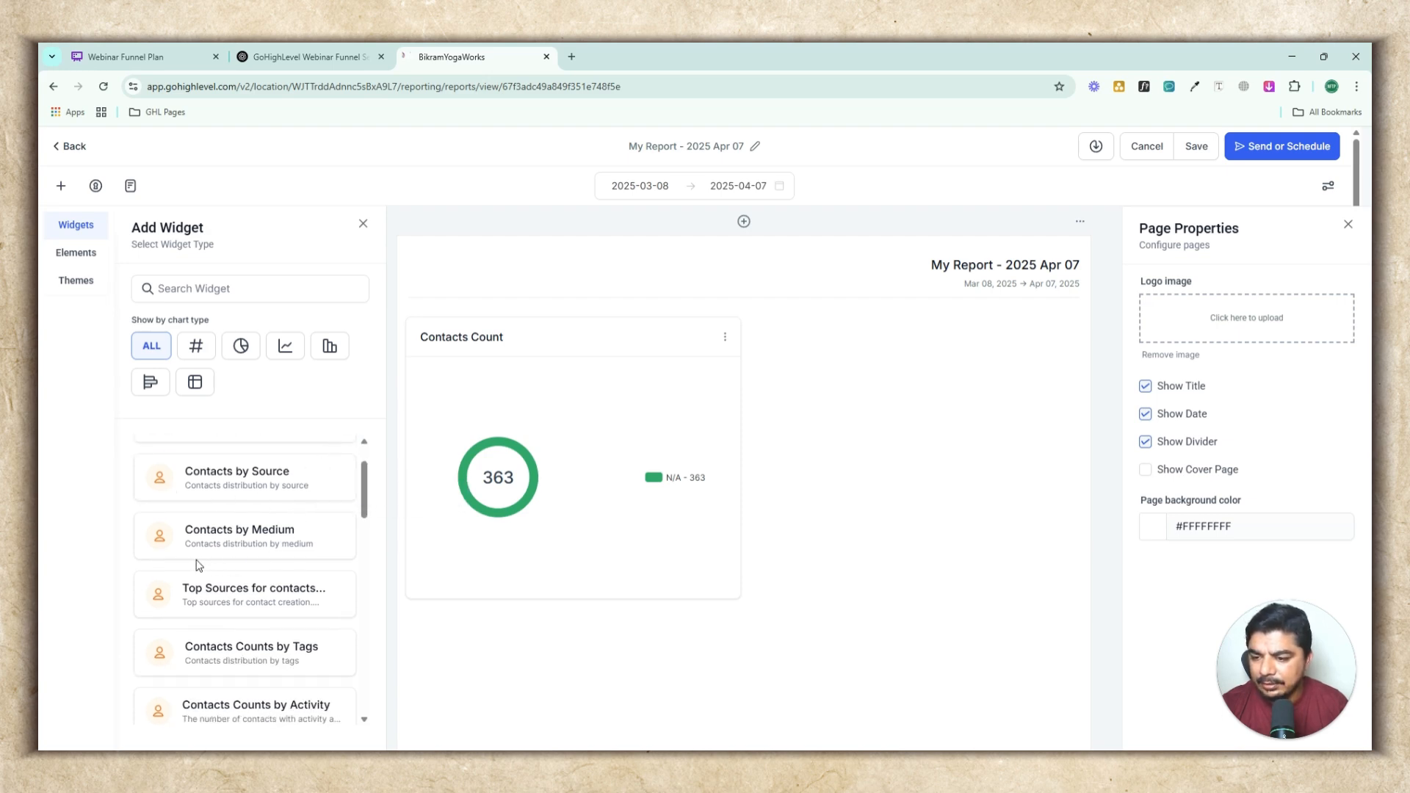
{"action": "scroll", "coordinate": [224, 566], "scroll_direction": "down", "scroll_amount": 3}
{"action": "scroll", "coordinate": [224, 566], "scroll_direction": "down", "scroll_amount": 2}
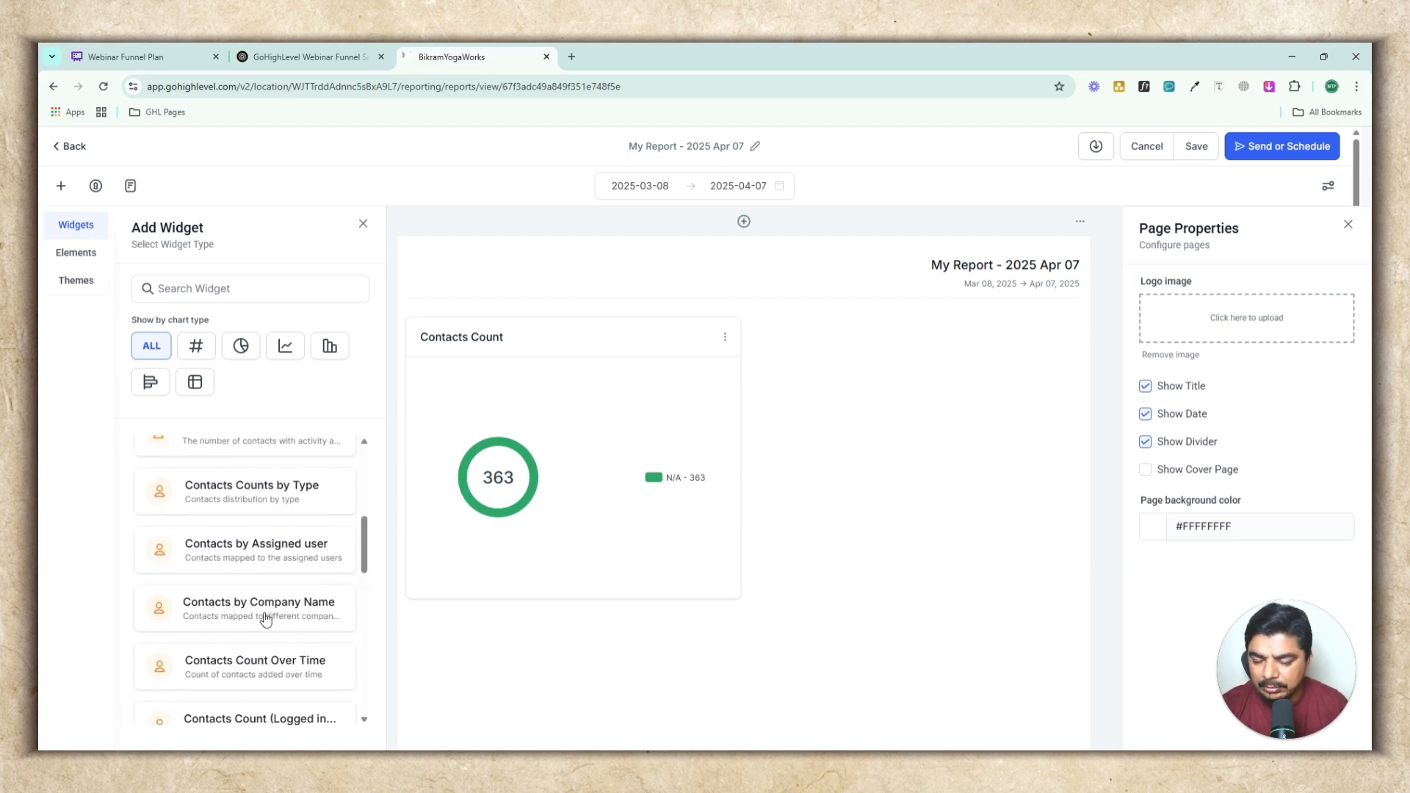
{"action": "scroll", "coordinate": [266, 619], "scroll_direction": "down", "scroll_amount": 3}
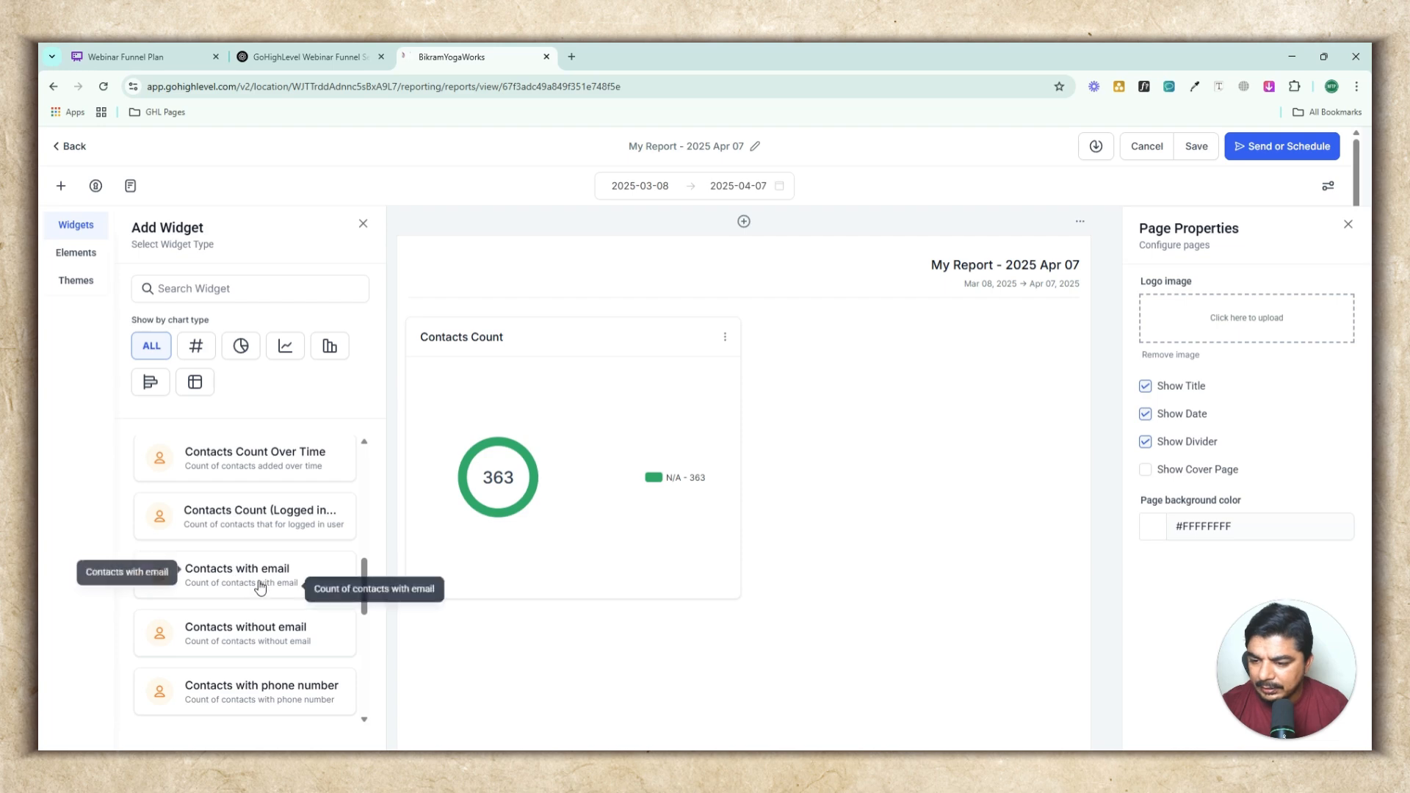
{"action": "left_click", "coordinate": [250, 685]}
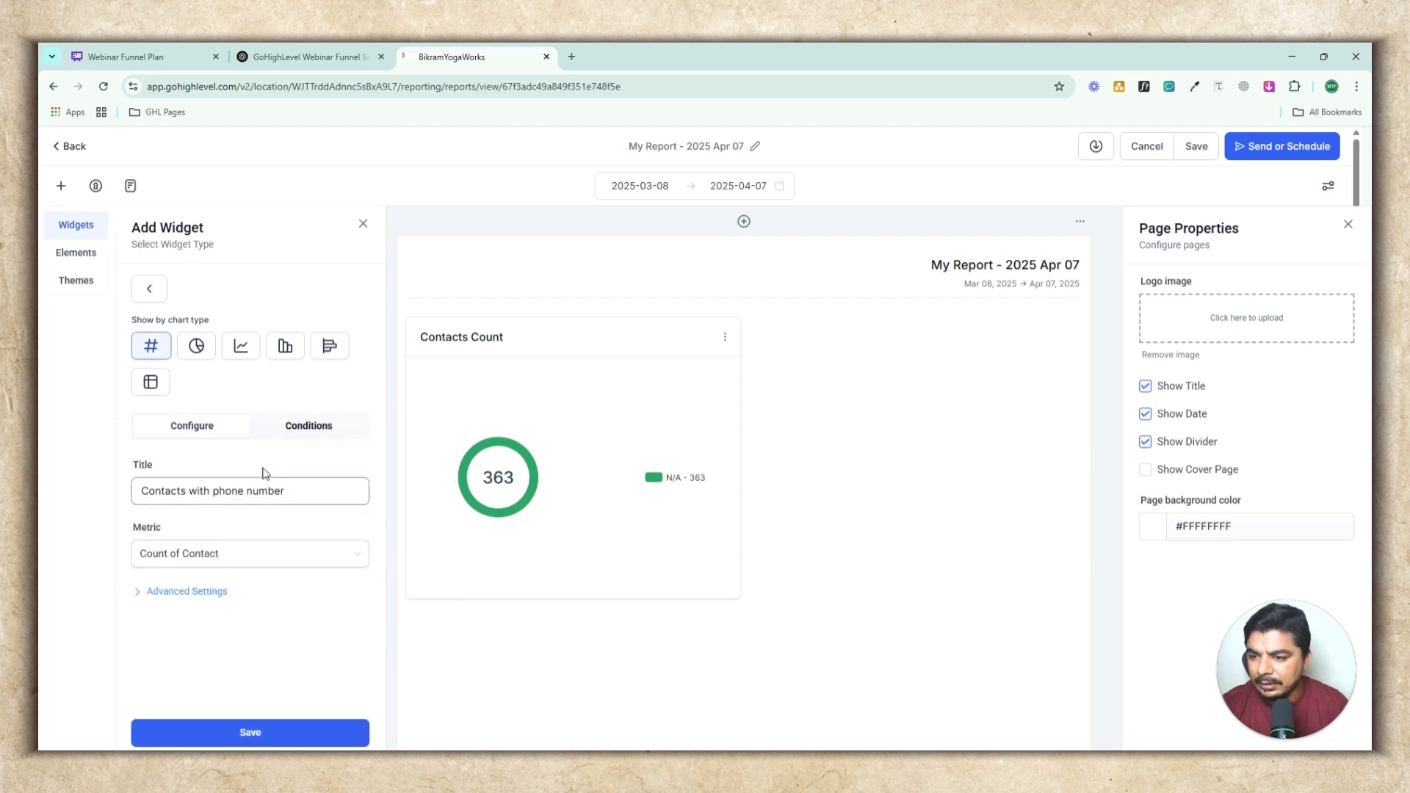
{"action": "left_click", "coordinate": [309, 428]}
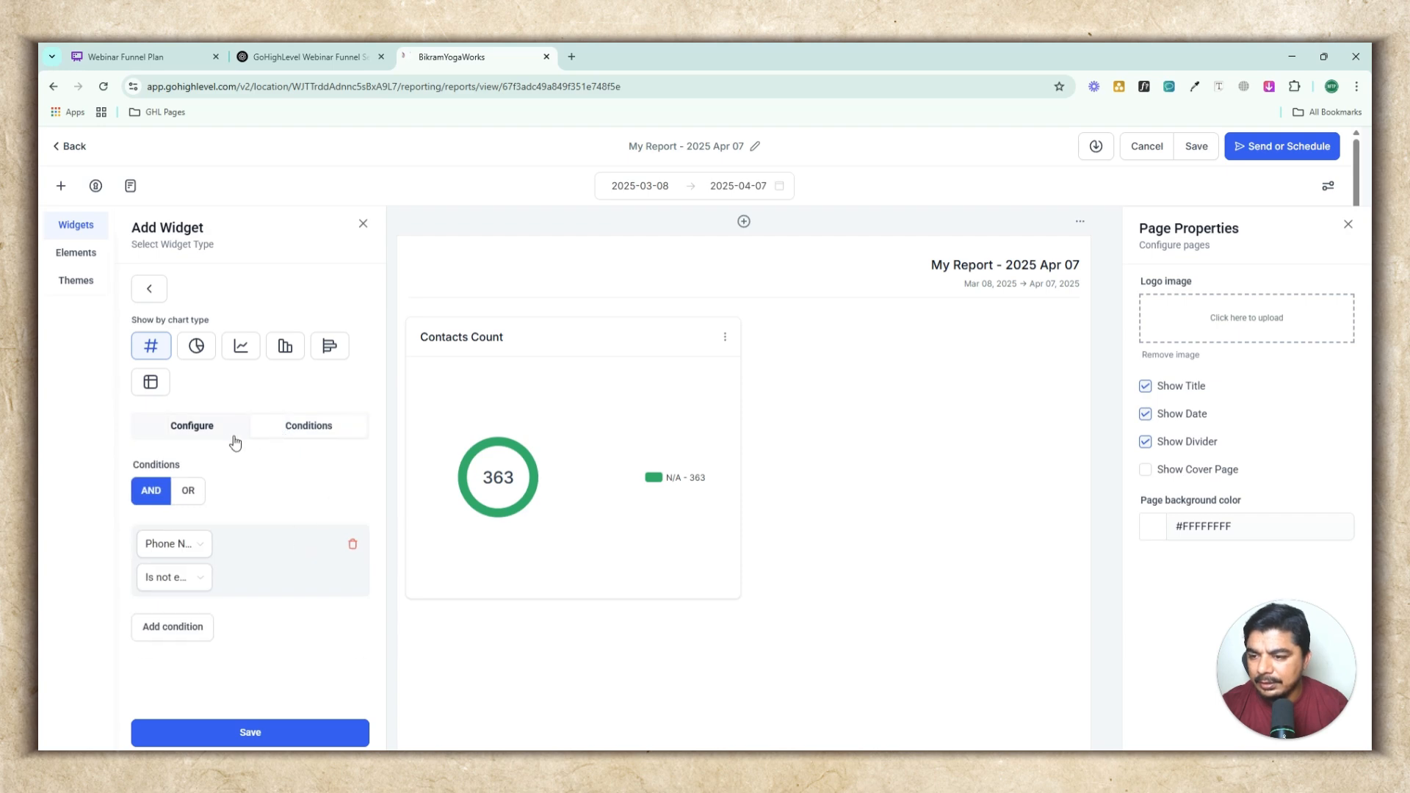
{"action": "left_click", "coordinate": [204, 432]}
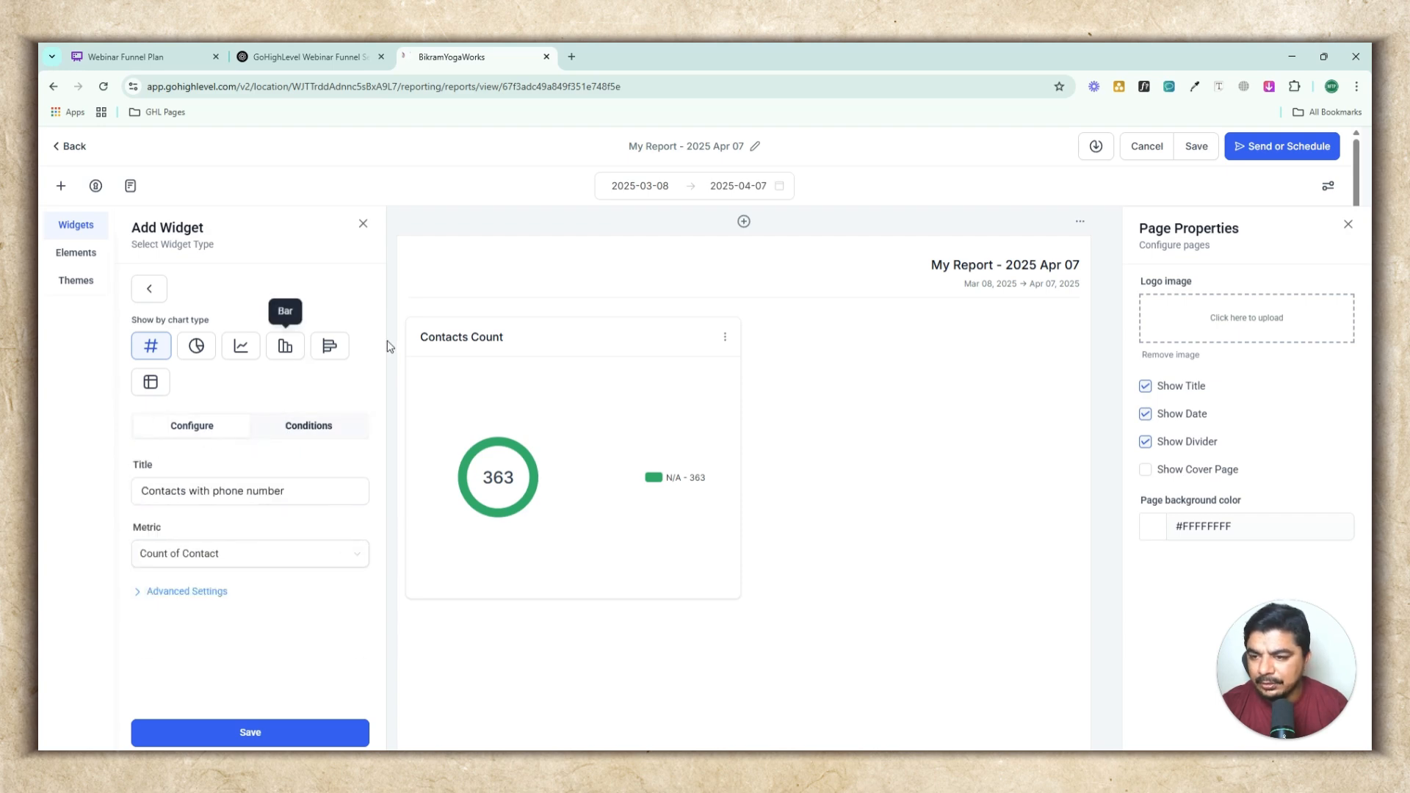
Try the Donut and bar chart types, keep Numeric, expand the advanced settings and save the widget
{"action": "left_click", "coordinate": [196, 346]}
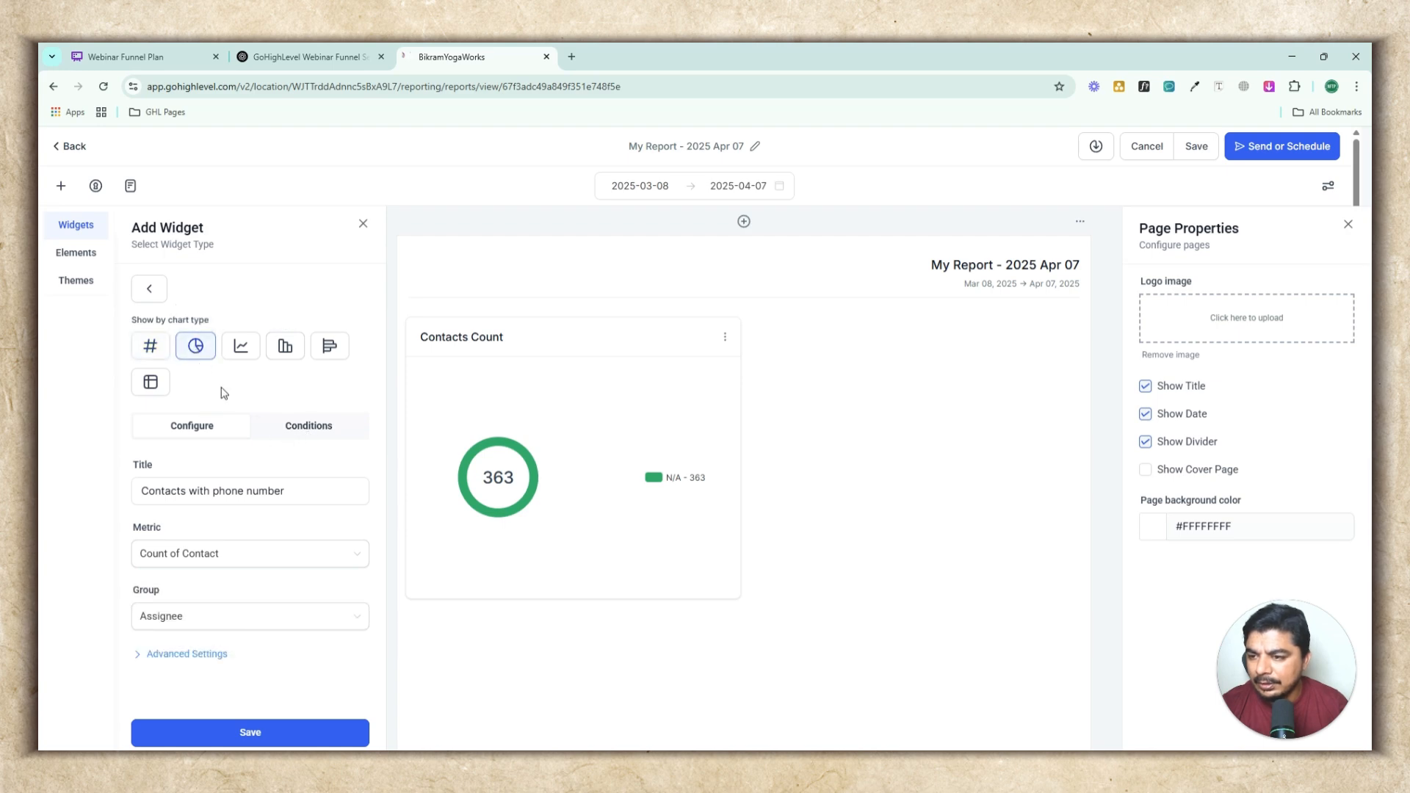
{"action": "left_click", "coordinate": [330, 351]}
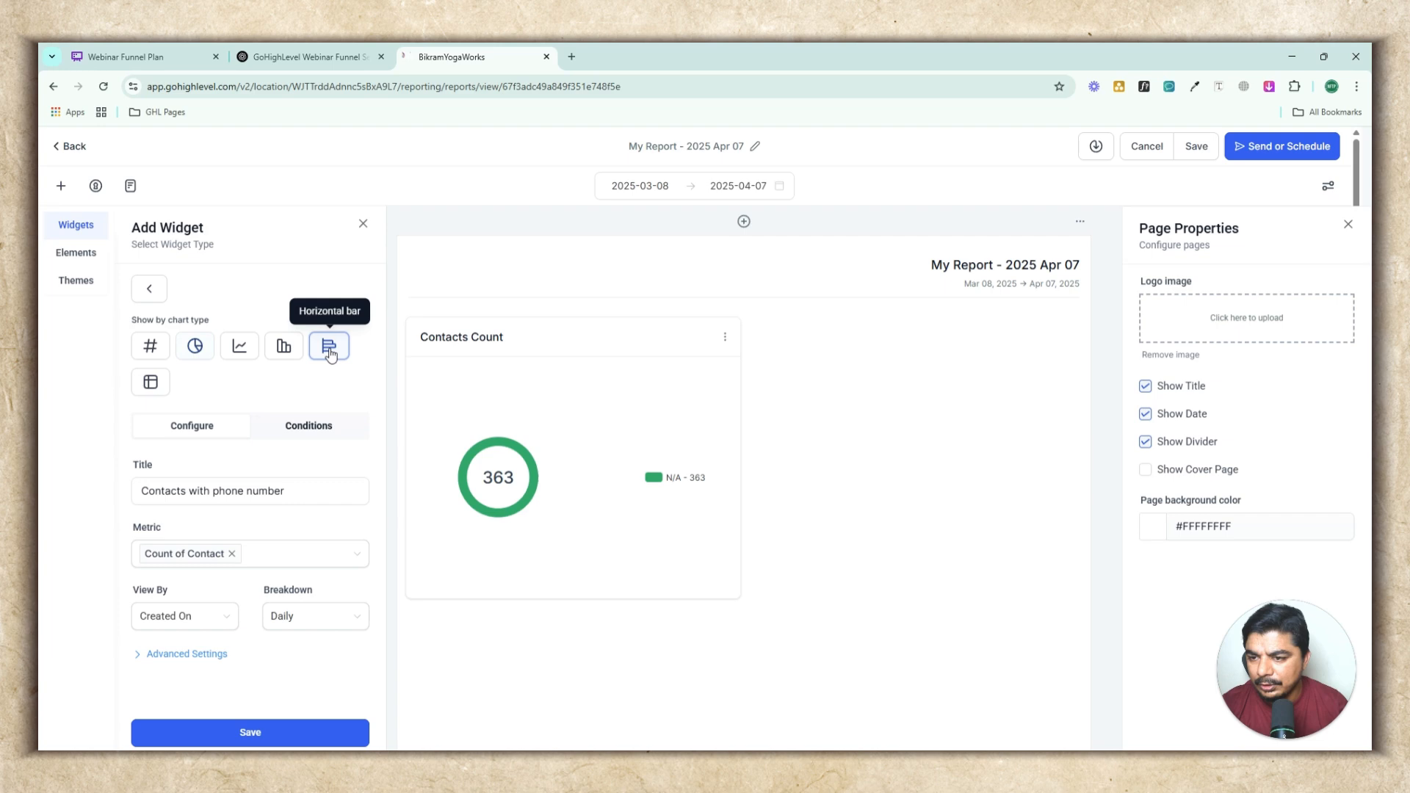
{"action": "left_click", "coordinate": [164, 352]}
{"action": "left_click", "coordinate": [193, 596]}
{"action": "scroll", "coordinate": [235, 624], "scroll_direction": "down", "scroll_amount": 3}
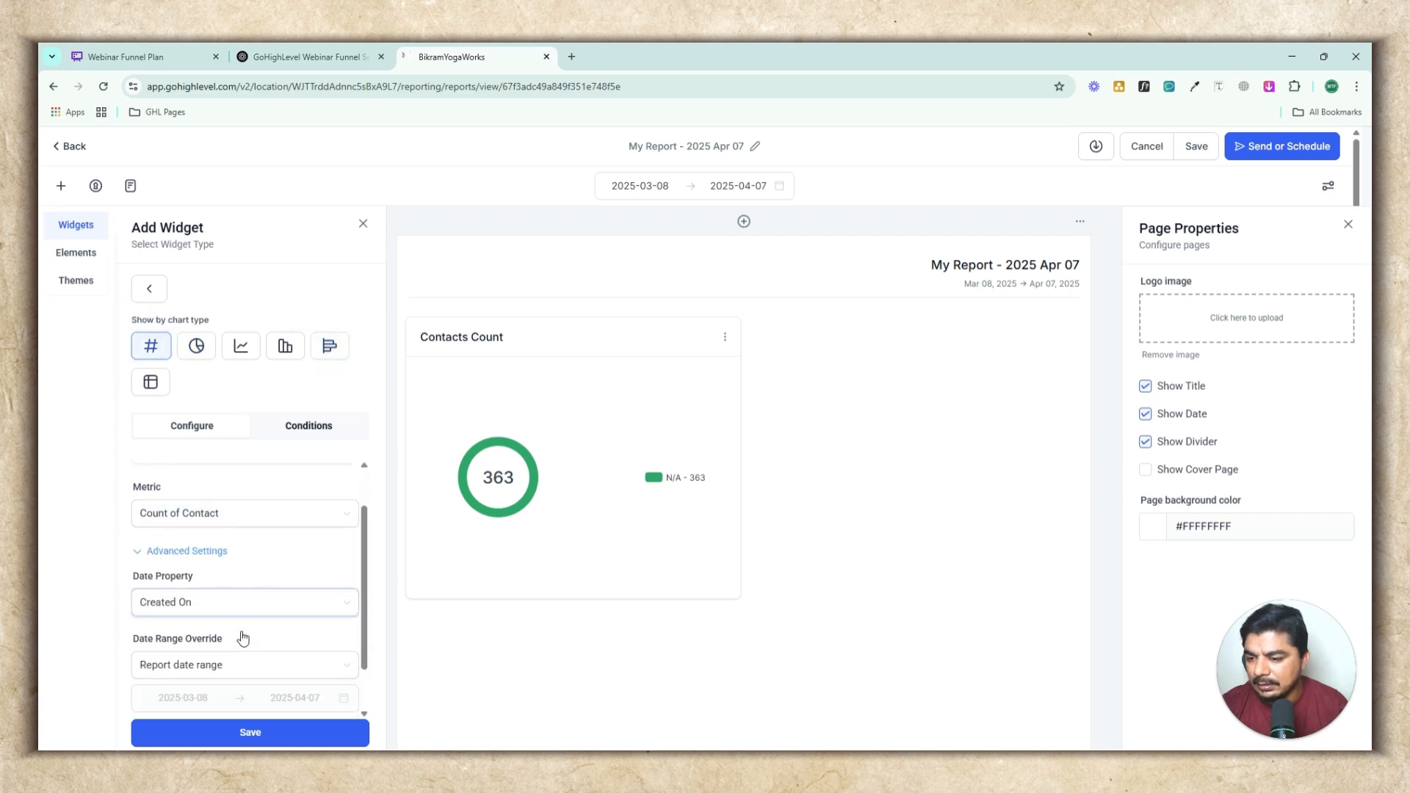
{"action": "left_click", "coordinate": [220, 735]}
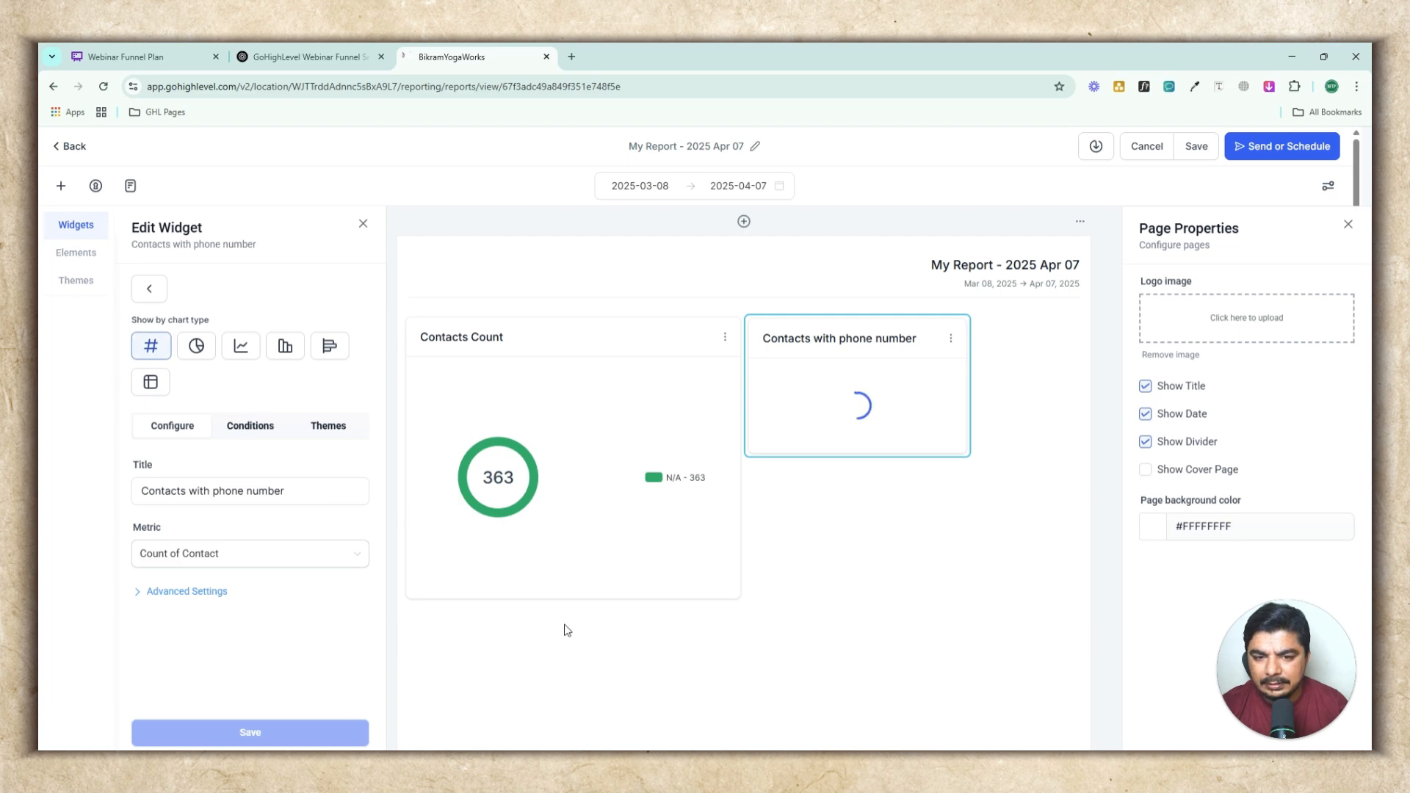
Edit the Contacts with phone number widget to use the Green theme and a Donut chart, then save it
{"action": "left_click", "coordinate": [952, 342]}
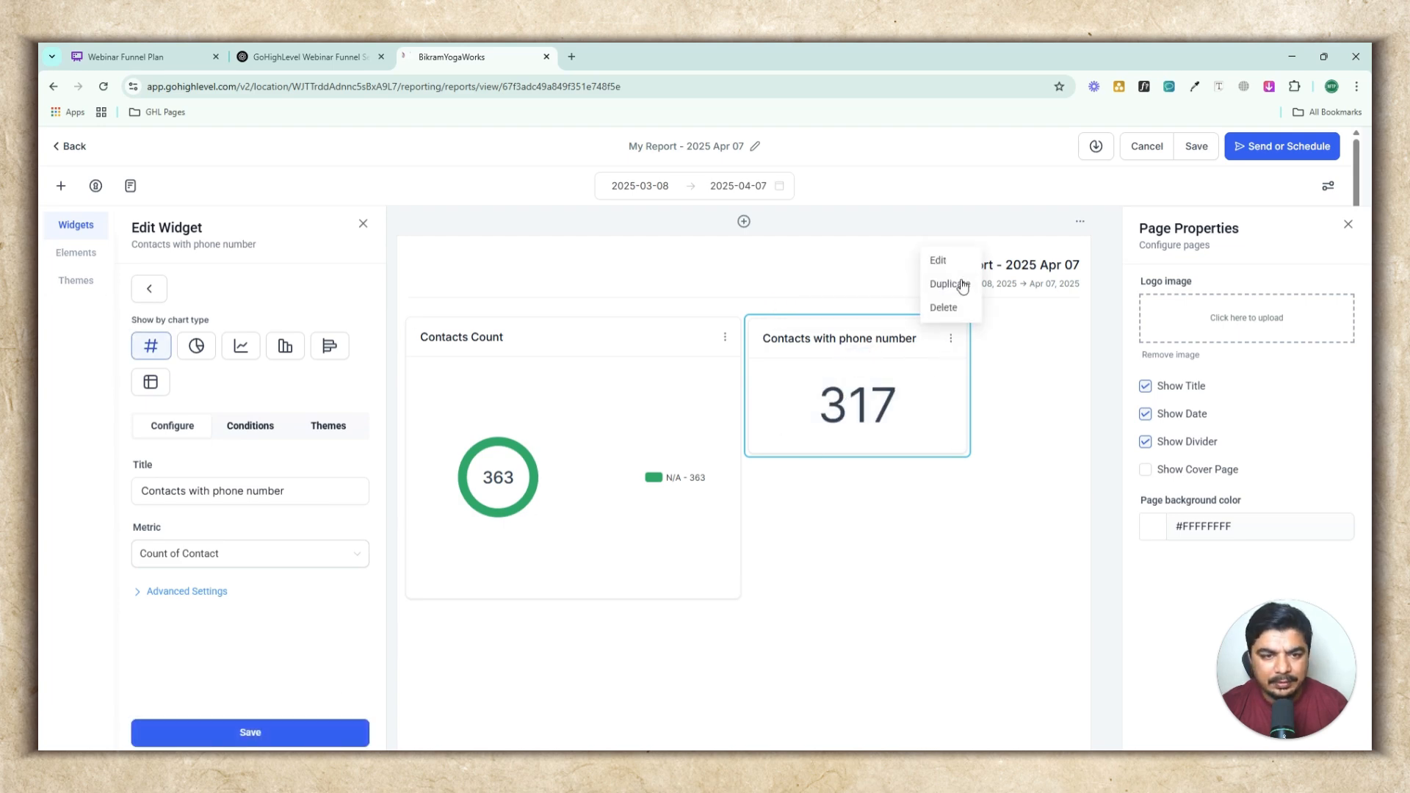
{"action": "left_click", "coordinate": [947, 263]}
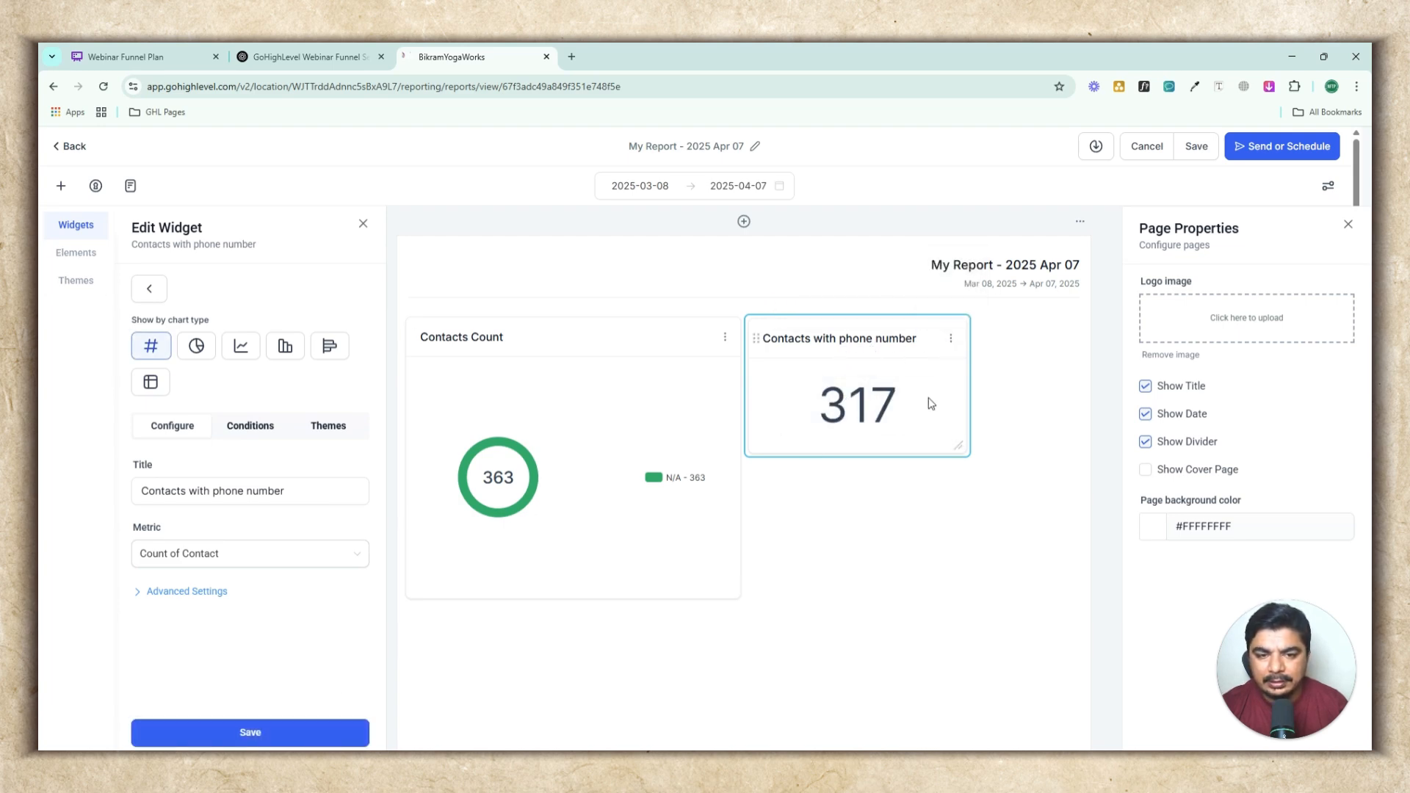
{"action": "left_click", "coordinate": [319, 428]}
{"action": "left_click", "coordinate": [333, 511]}
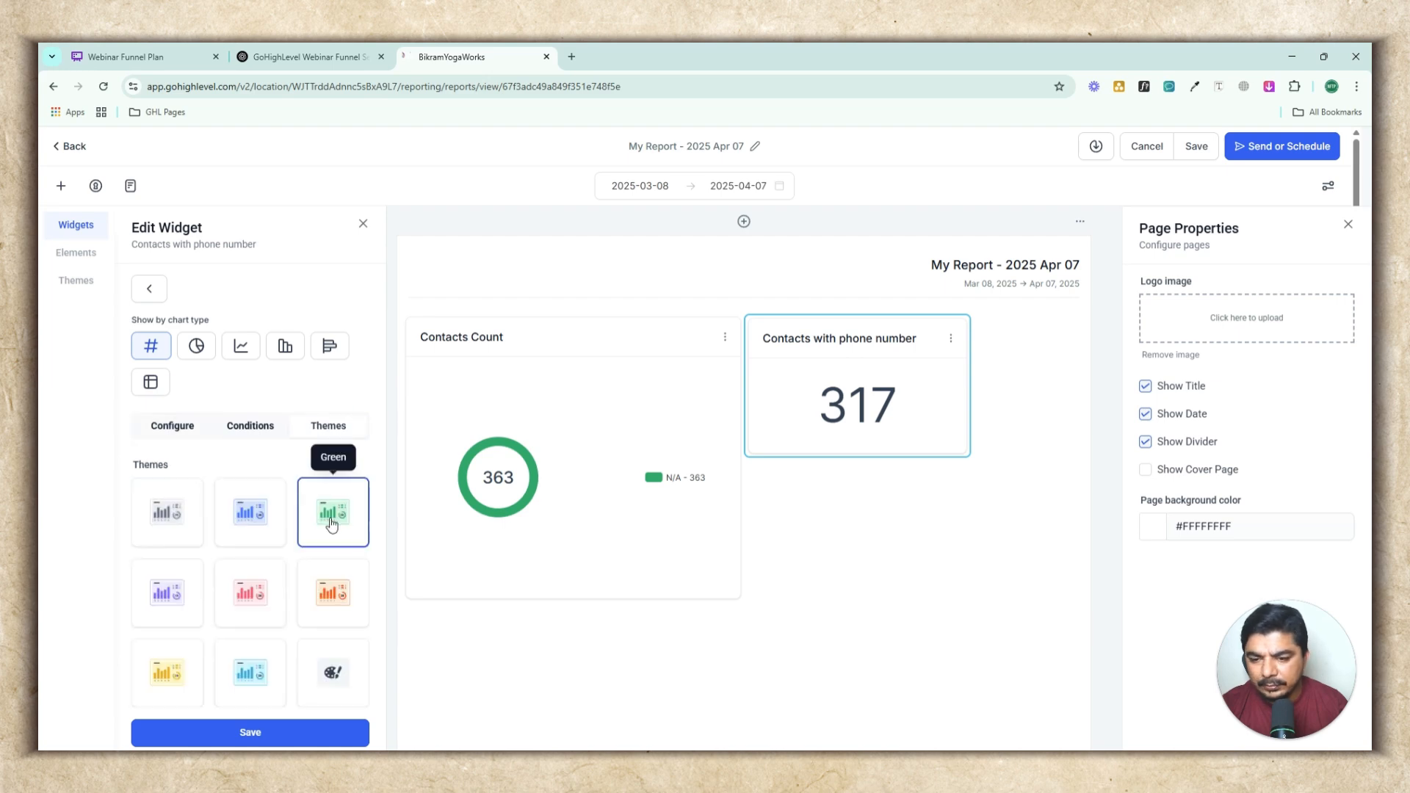
{"action": "left_click", "coordinate": [196, 345]}
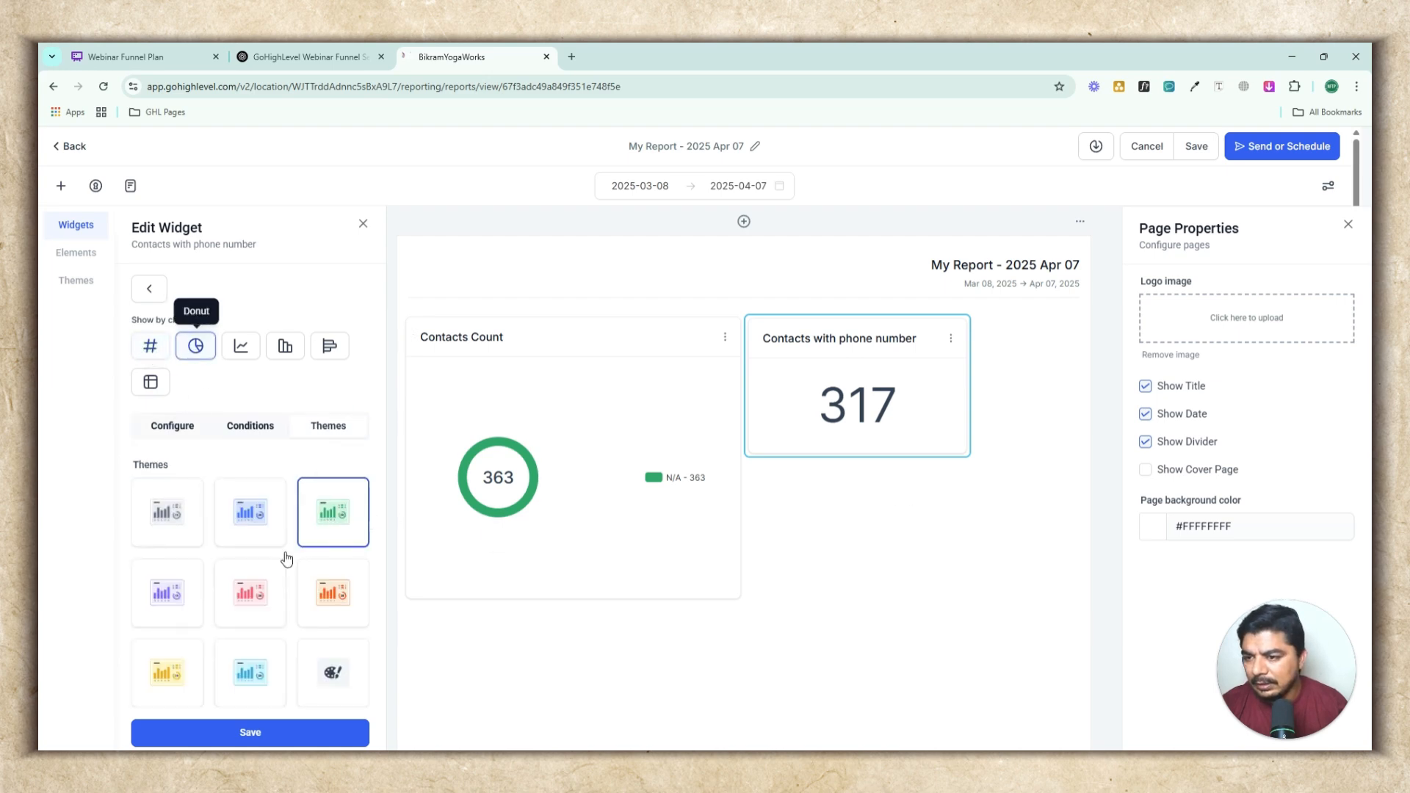
{"action": "left_click", "coordinate": [300, 733]}
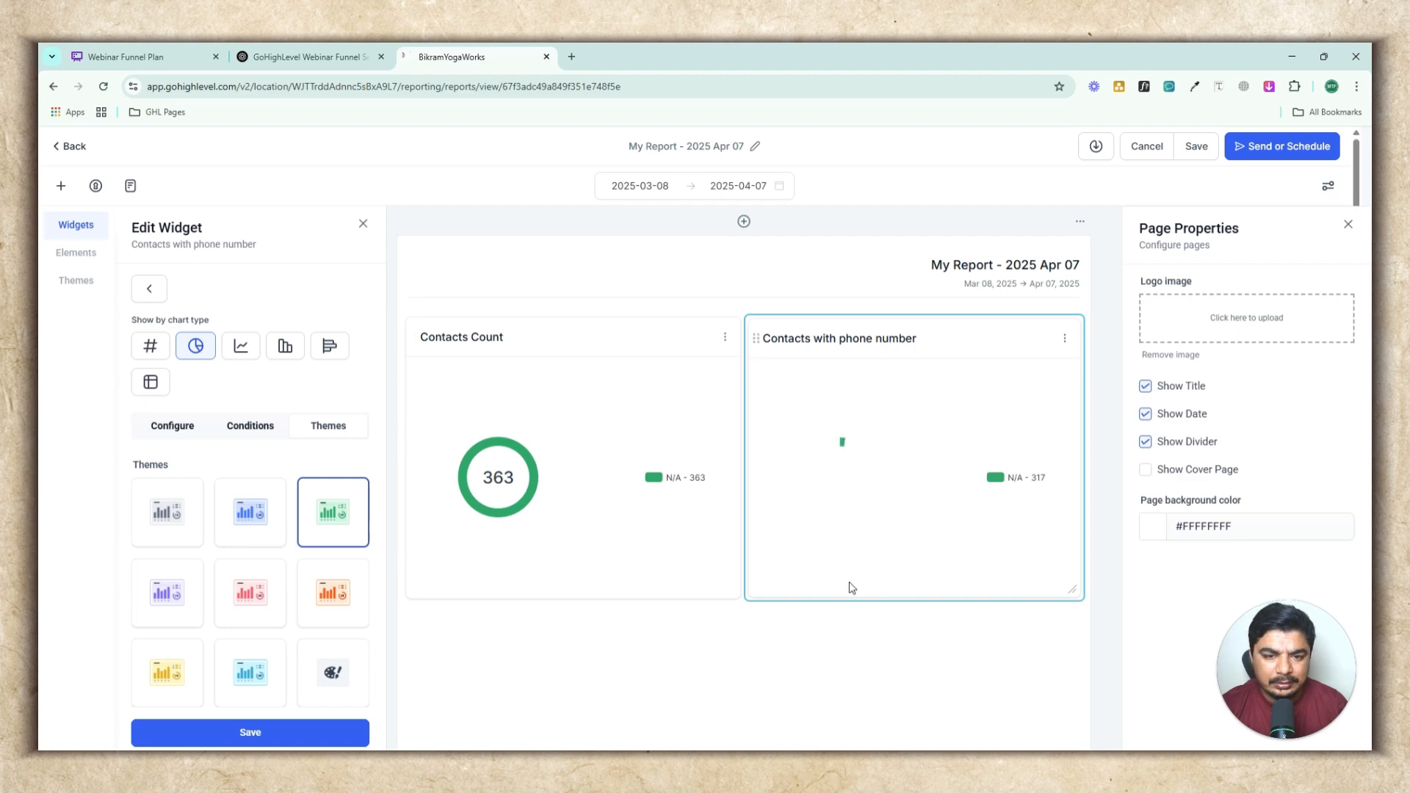
Scroll through the report canvas to examine the widget layout
{"action": "scroll", "coordinate": [844, 588], "scroll_direction": "down", "scroll_amount": 3}
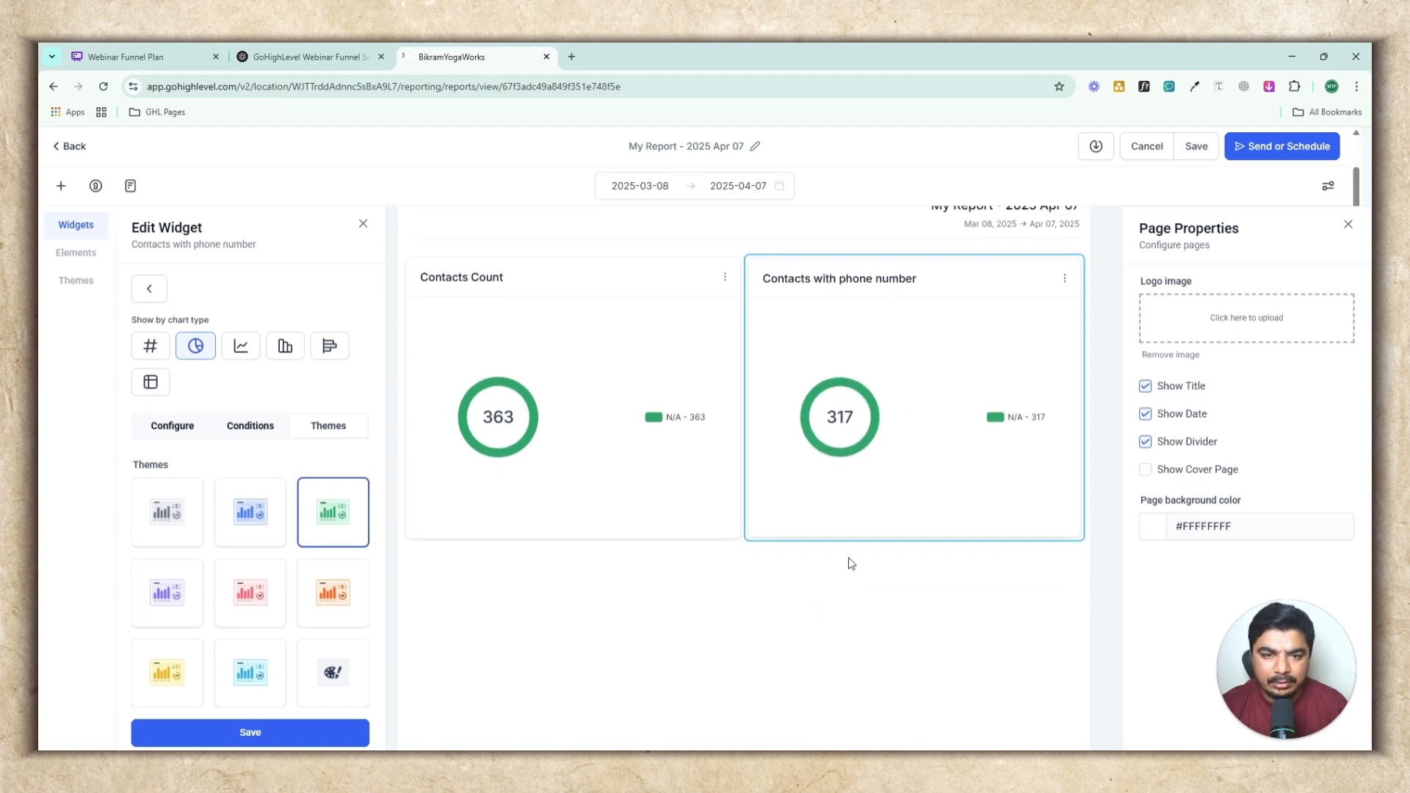
{"action": "scroll", "coordinate": [851, 564], "scroll_direction": "down", "scroll_amount": 4}
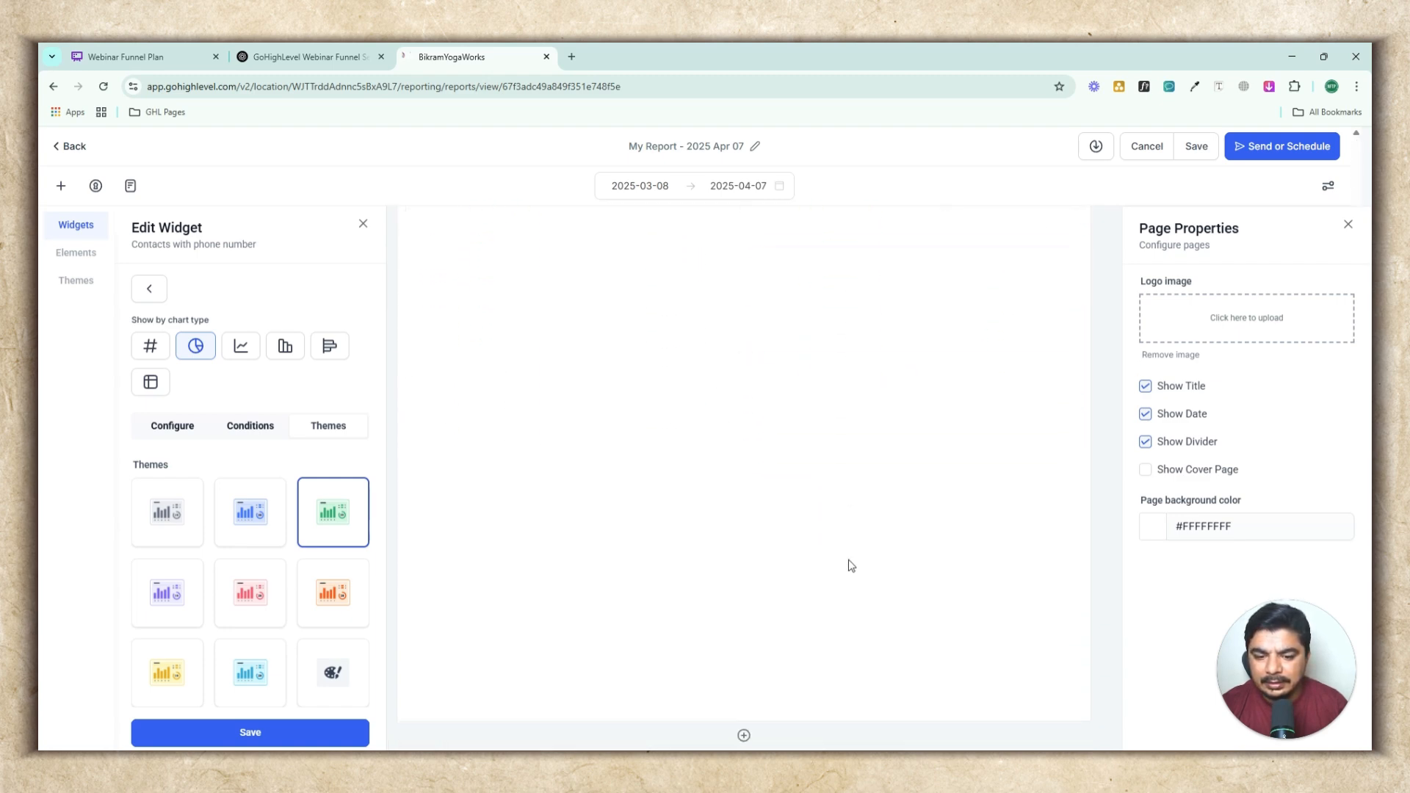
{"action": "scroll", "coordinate": [851, 566], "scroll_direction": "up", "scroll_amount": 3}
{"action": "scroll", "coordinate": [850, 565], "scroll_direction": "down", "scroll_amount": 3}
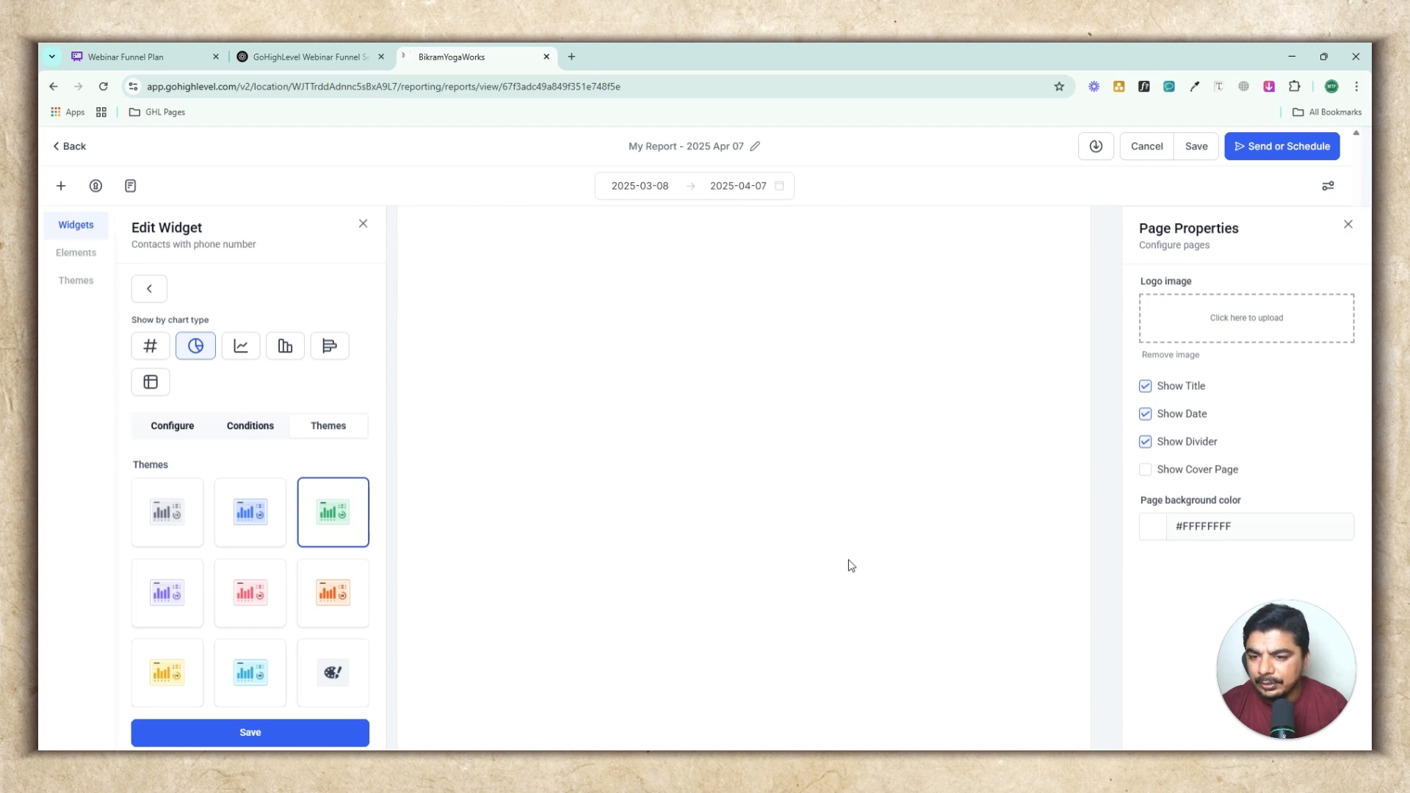
{"action": "scroll", "coordinate": [849, 568], "scroll_direction": "up", "scroll_amount": 4}
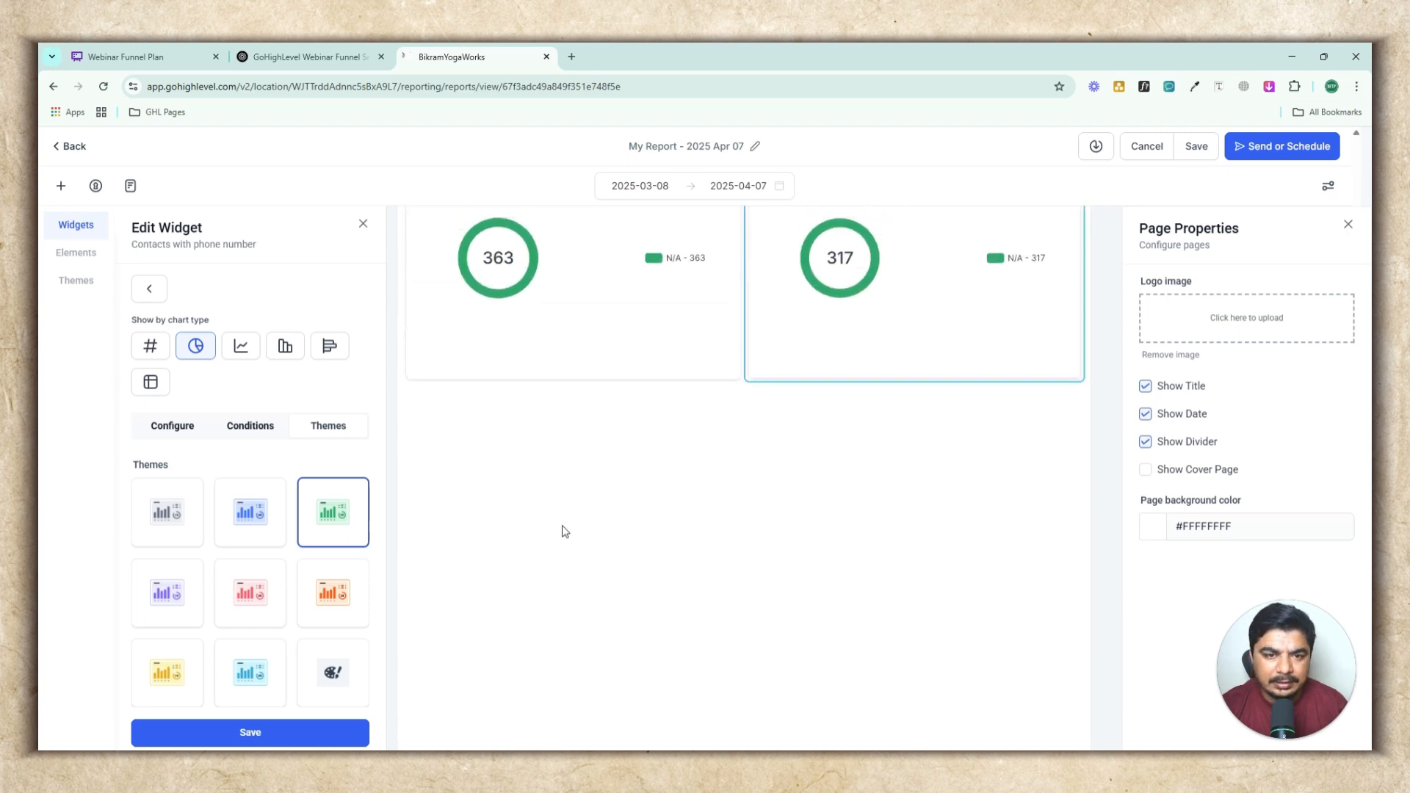
{"action": "scroll", "coordinate": [725, 500], "scroll_direction": "up", "scroll_amount": 2}
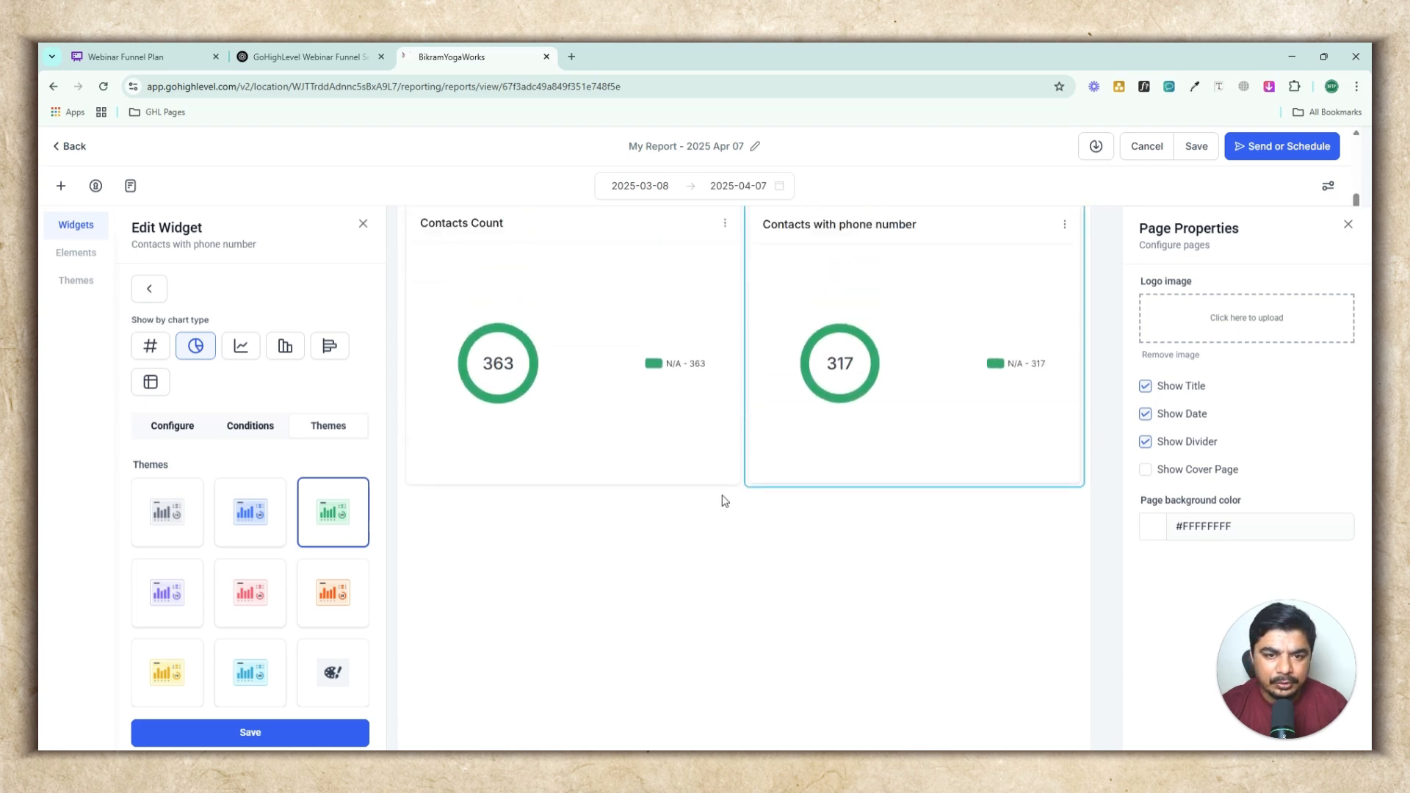
Open the Contacts by Assigned user widget from the Contacts widget category
{"action": "left_click", "coordinate": [148, 287]}
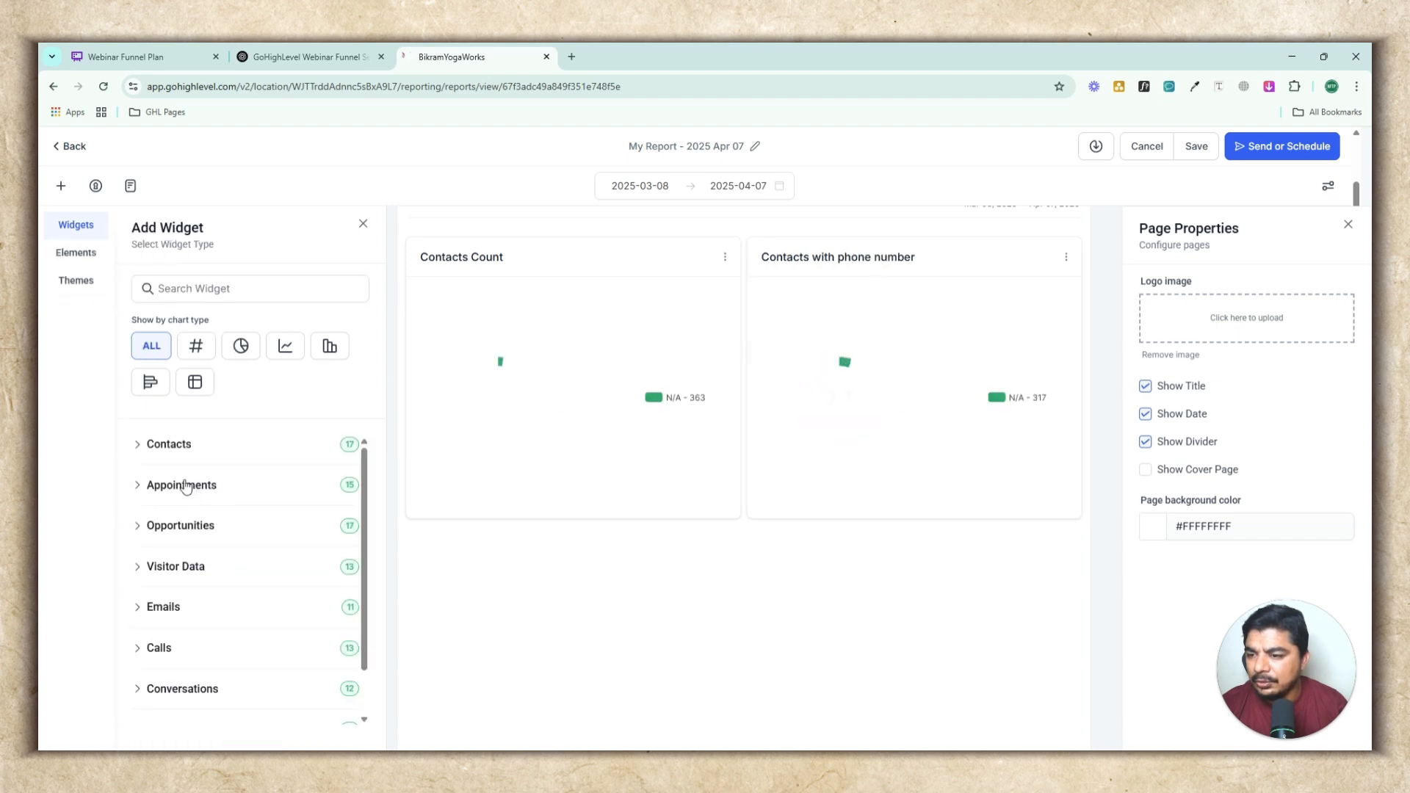
{"action": "left_click", "coordinate": [138, 446]}
{"action": "scroll", "coordinate": [276, 552], "scroll_direction": "down", "scroll_amount": 3}
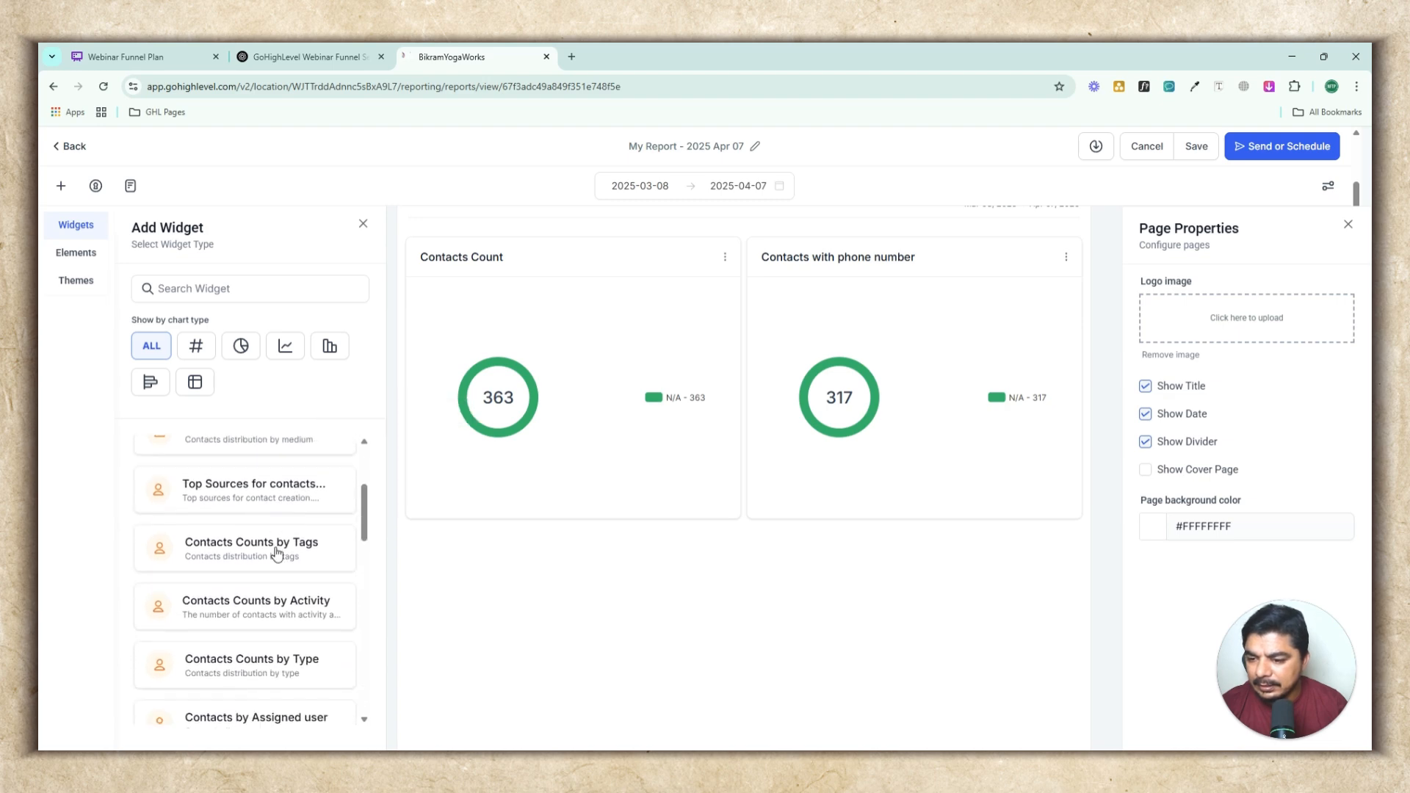
{"action": "scroll", "coordinate": [277, 552], "scroll_direction": "down", "scroll_amount": 1}
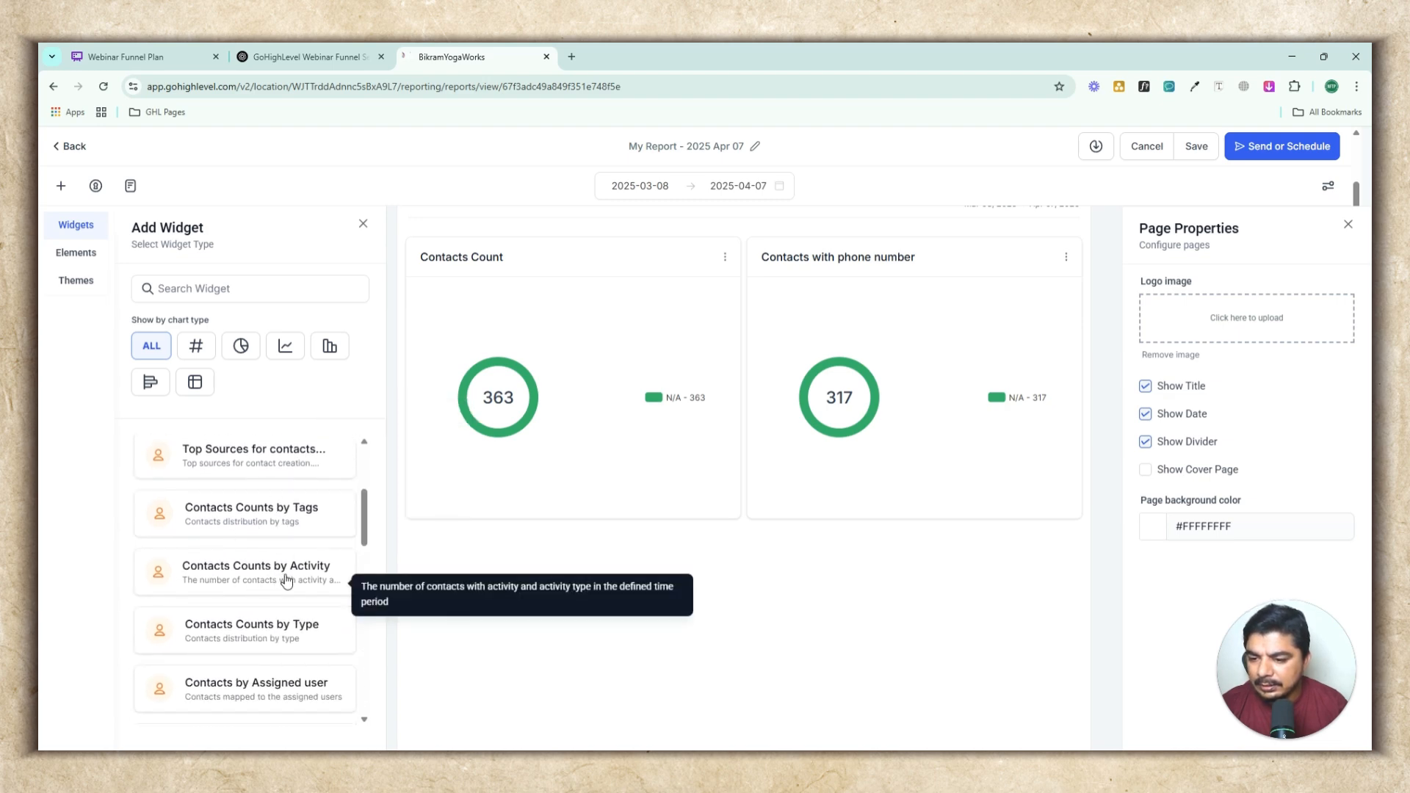
{"action": "scroll", "coordinate": [287, 580], "scroll_direction": "down", "scroll_amount": 4}
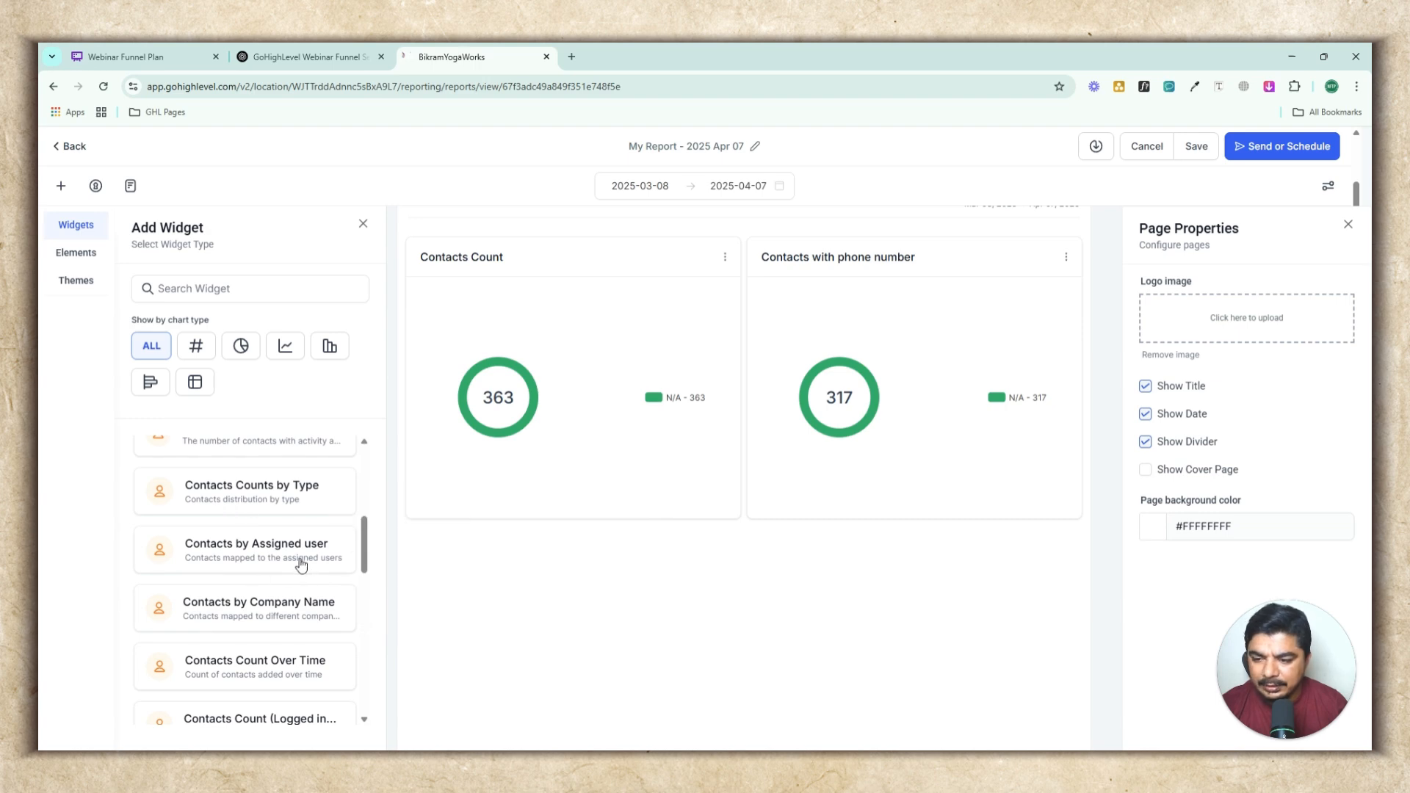
{"action": "left_click", "coordinate": [263, 552]}
Group the Contacts by Assigned user widget by Tags, save it, and apply the Green theme
{"action": "left_click", "coordinate": [206, 620]}
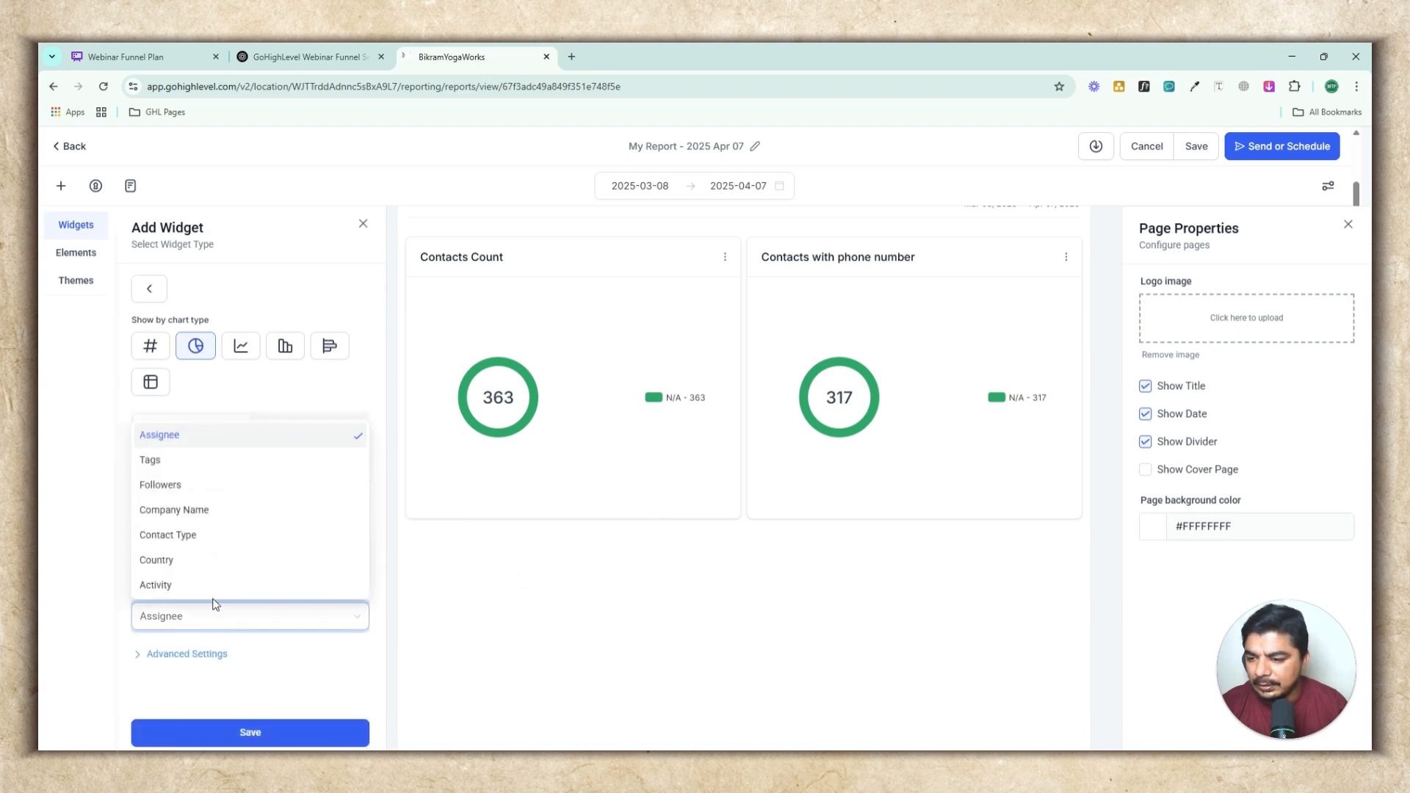
{"action": "scroll", "coordinate": [213, 545], "scroll_direction": "down", "scroll_amount": 2}
{"action": "scroll", "coordinate": [213, 545], "scroll_direction": "up", "scroll_amount": 3}
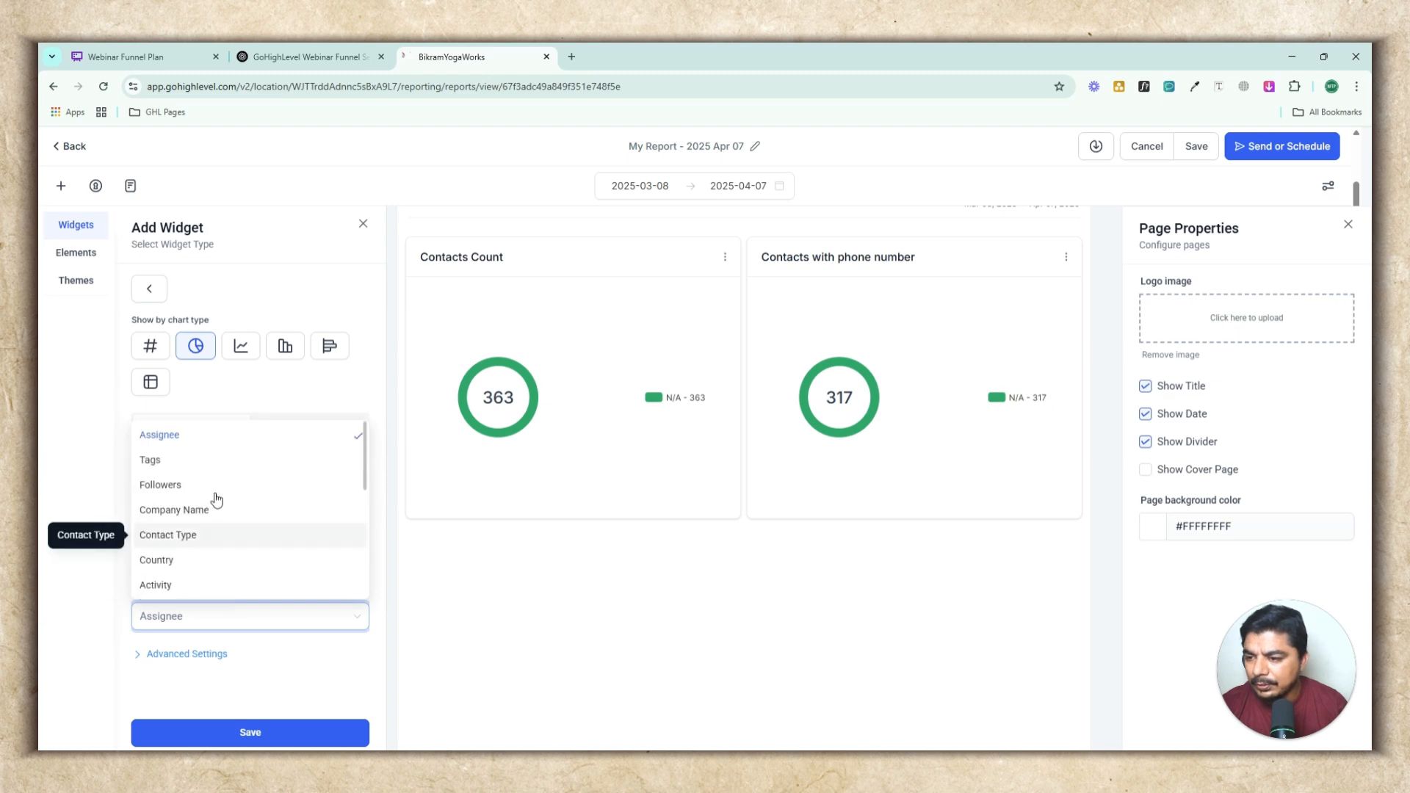
{"action": "left_click", "coordinate": [212, 466]}
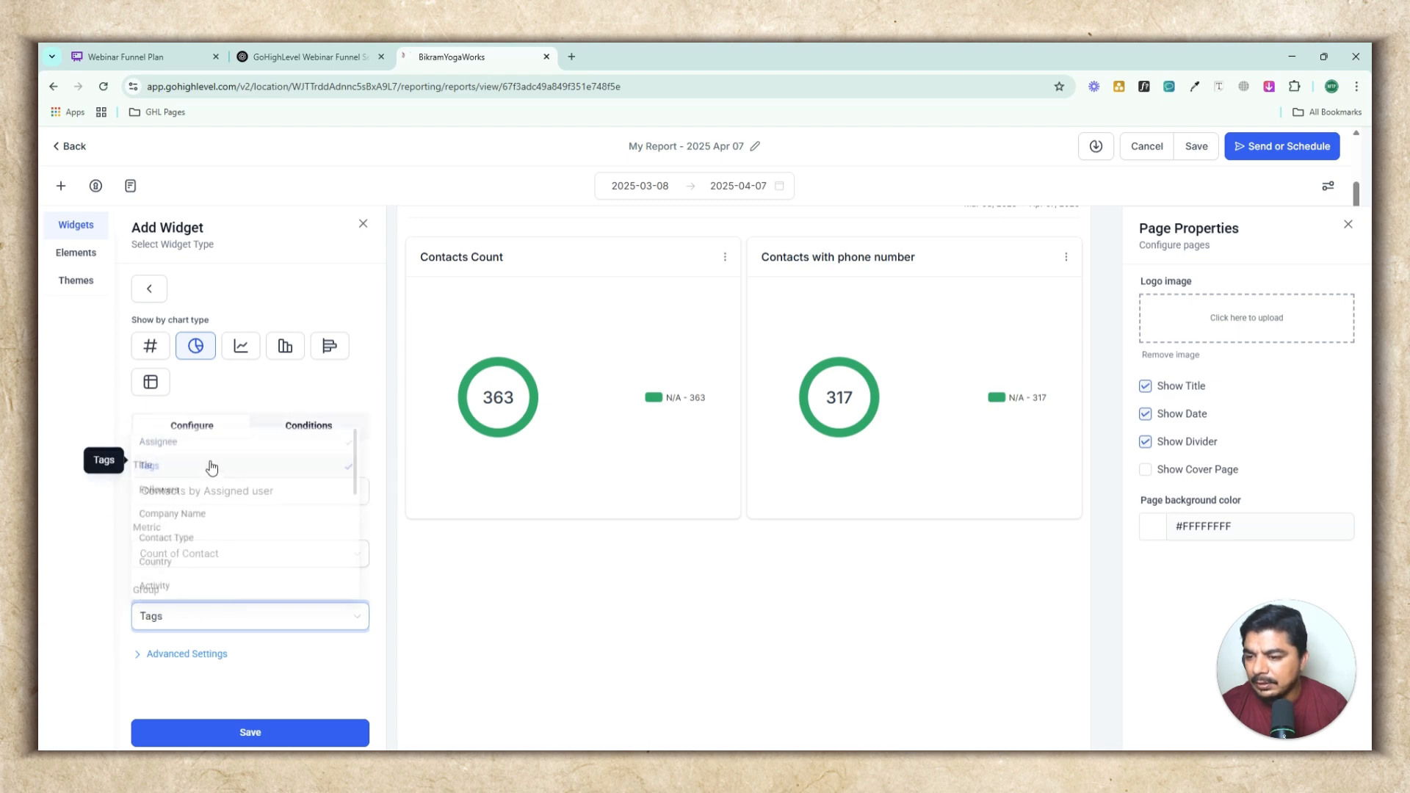
{"action": "left_click", "coordinate": [212, 627]}
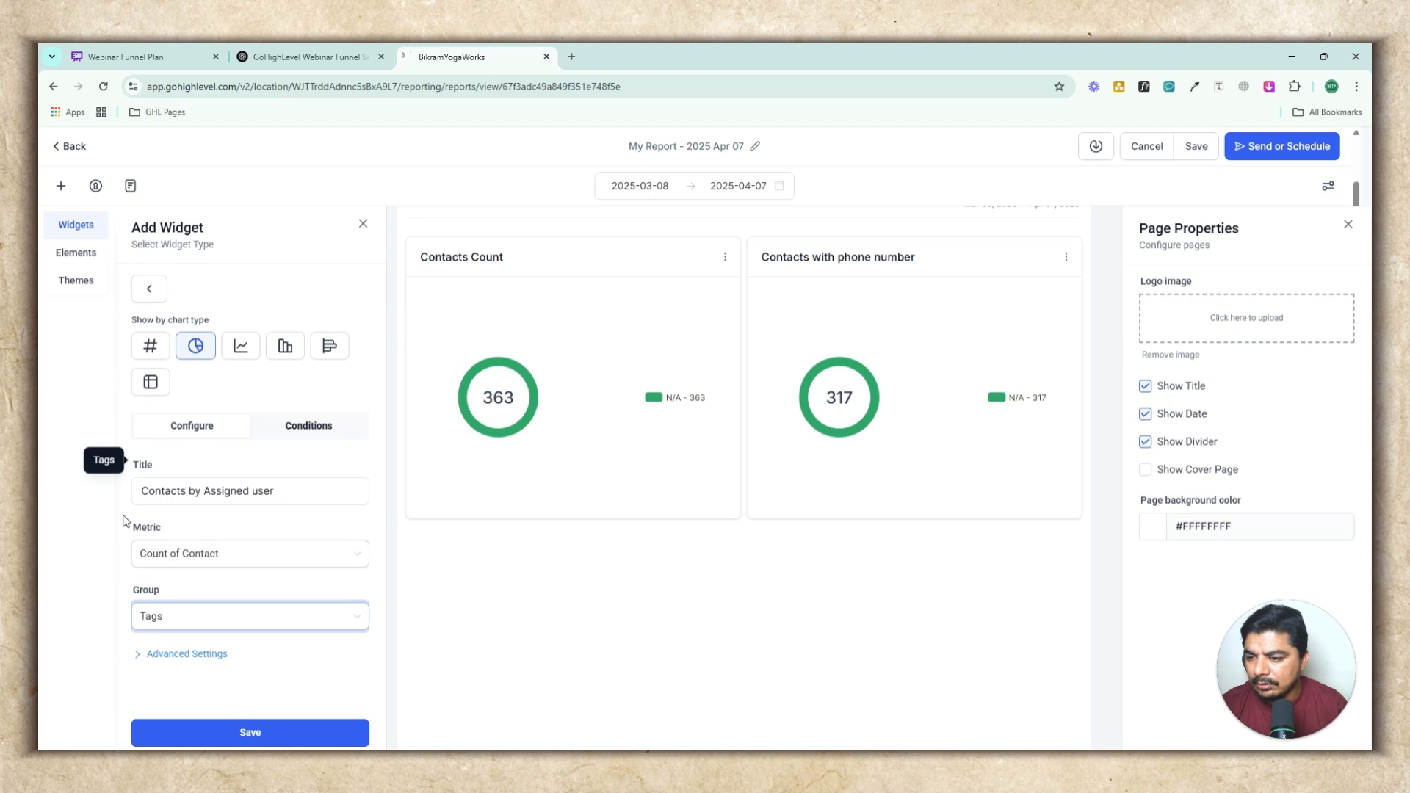
{"action": "left_click", "coordinate": [165, 554]}
{"action": "left_click", "coordinate": [173, 558]}
{"action": "left_click", "coordinate": [172, 654]}
{"action": "scroll", "coordinate": [294, 625], "scroll_direction": "down", "scroll_amount": 5}
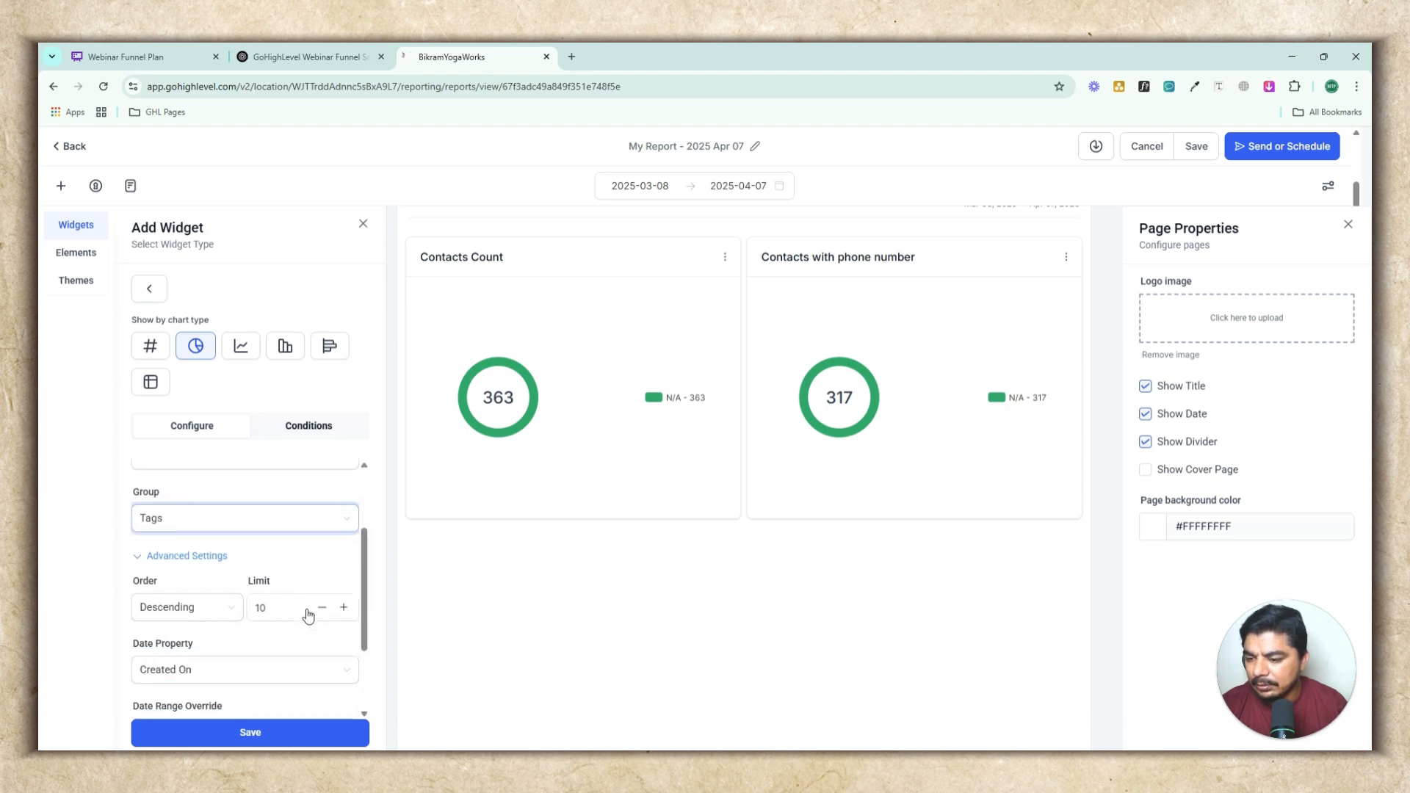
{"action": "left_click", "coordinate": [259, 737]}
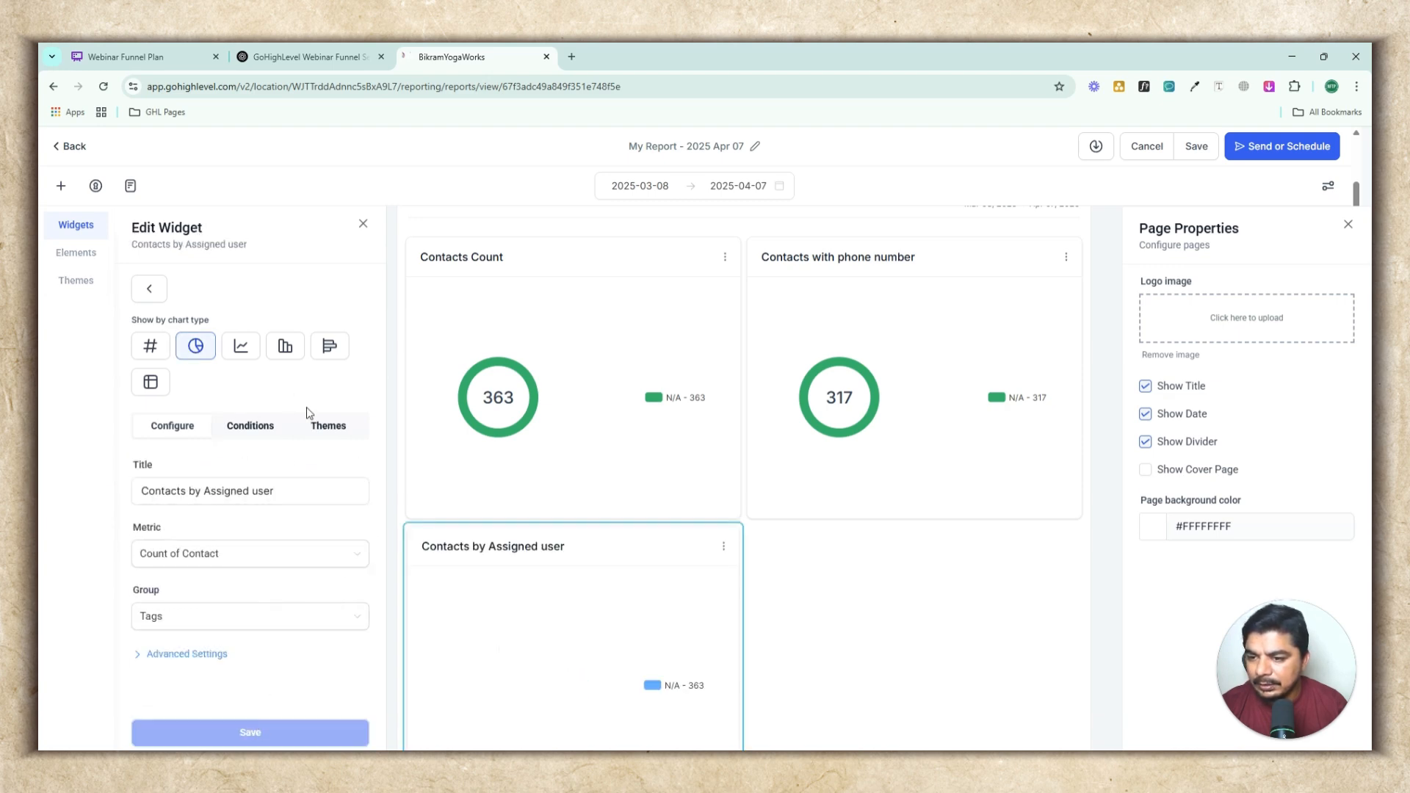
{"action": "left_click", "coordinate": [324, 429]}
{"action": "left_click", "coordinate": [313, 503]}
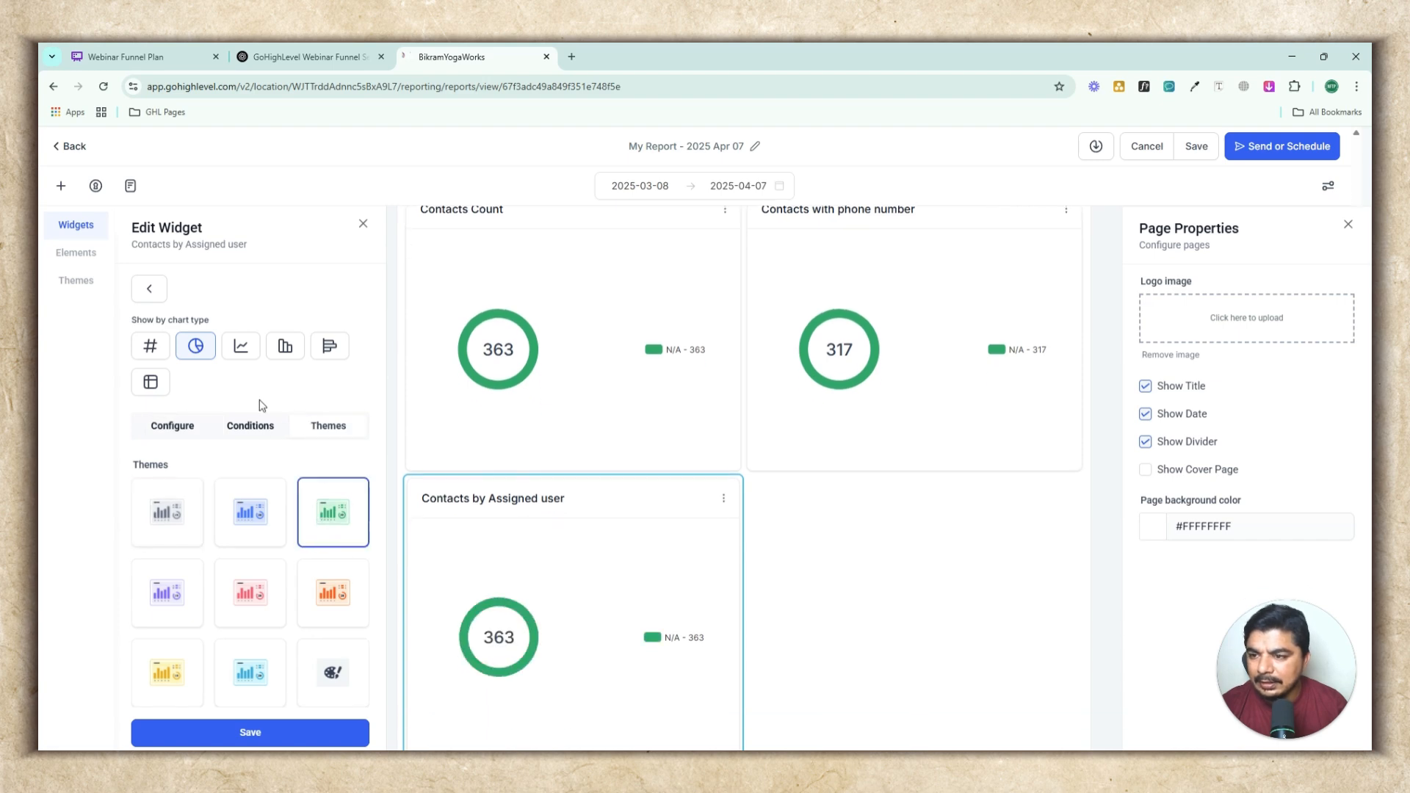
Try the Line chart type for the Contacts by Assigned user widget and save it
{"action": "left_click", "coordinate": [241, 349]}
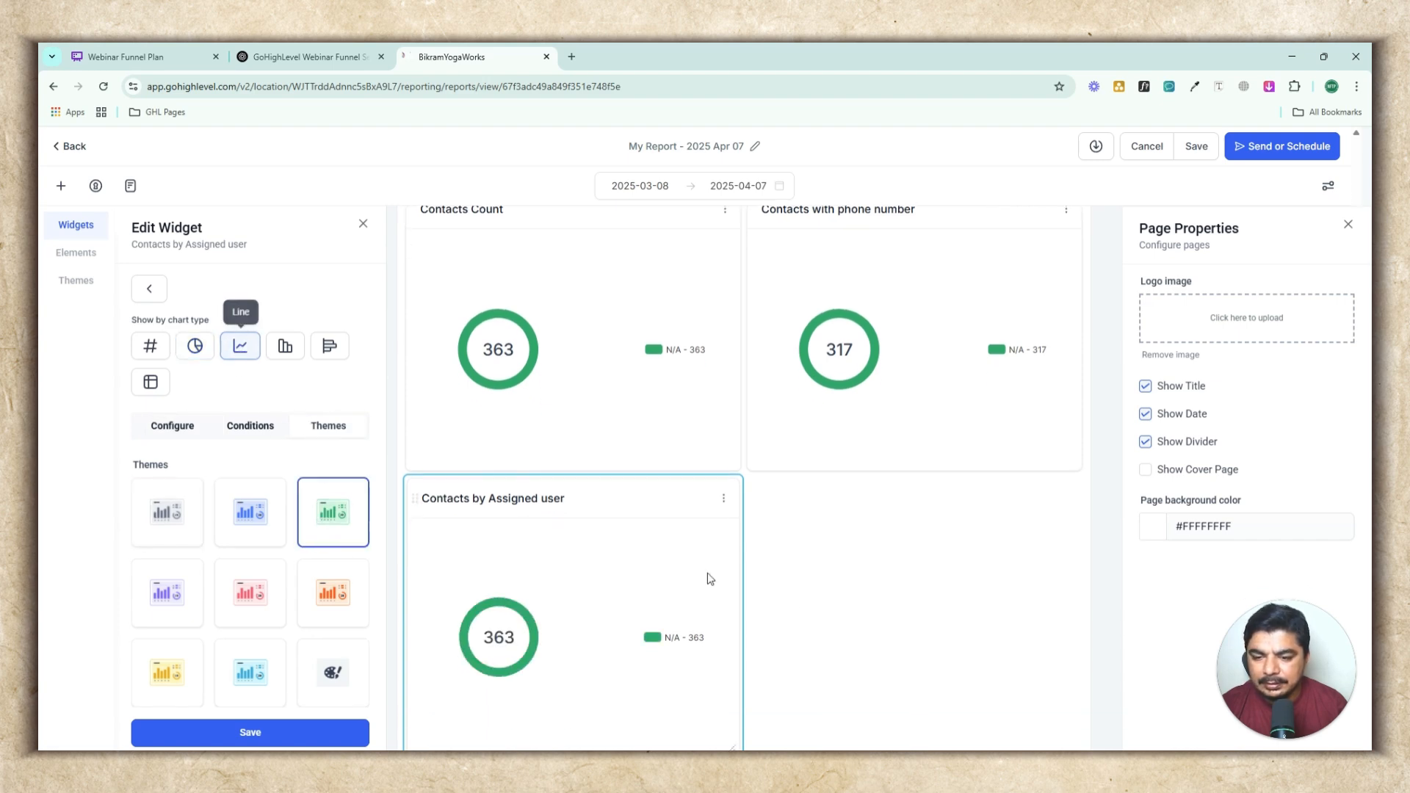
{"action": "left_click", "coordinate": [285, 733]}
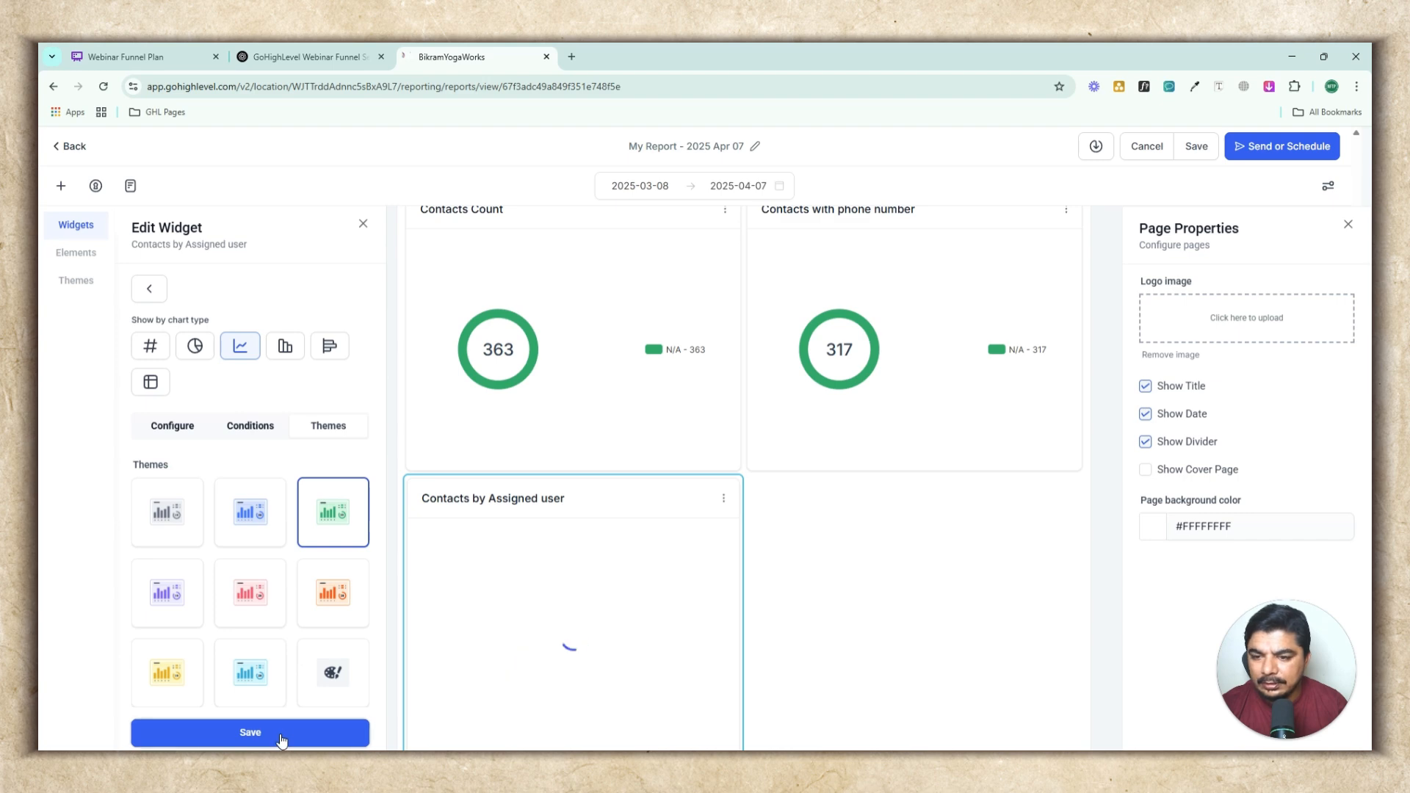
{"action": "scroll", "coordinate": [829, 602], "scroll_direction": "down", "scroll_amount": 3}
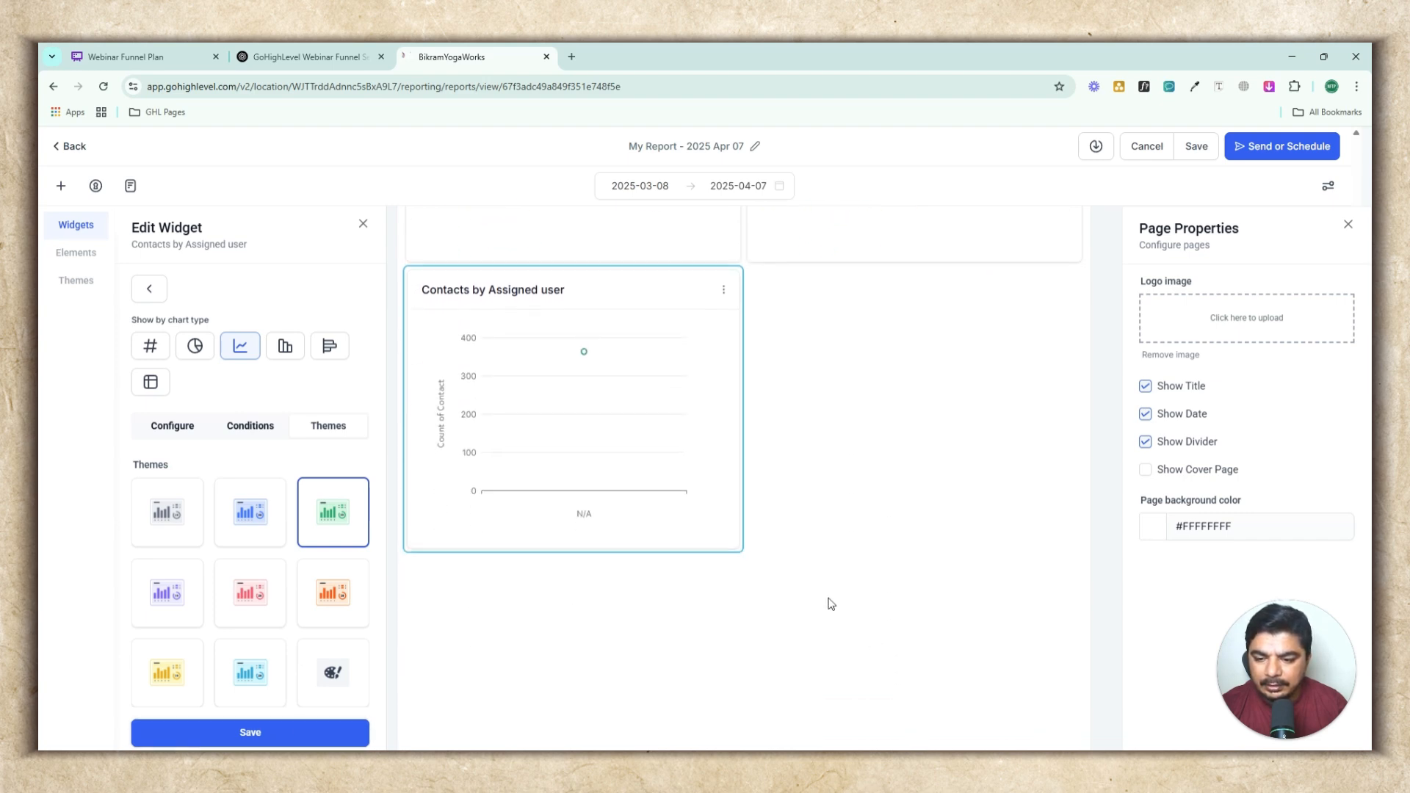
Switch the Contacts by Assigned user widget back to a Donut chart and save it
{"action": "scroll", "coordinate": [830, 603], "scroll_direction": "up", "scroll_amount": 2}
{"action": "left_click", "coordinate": [195, 346]}
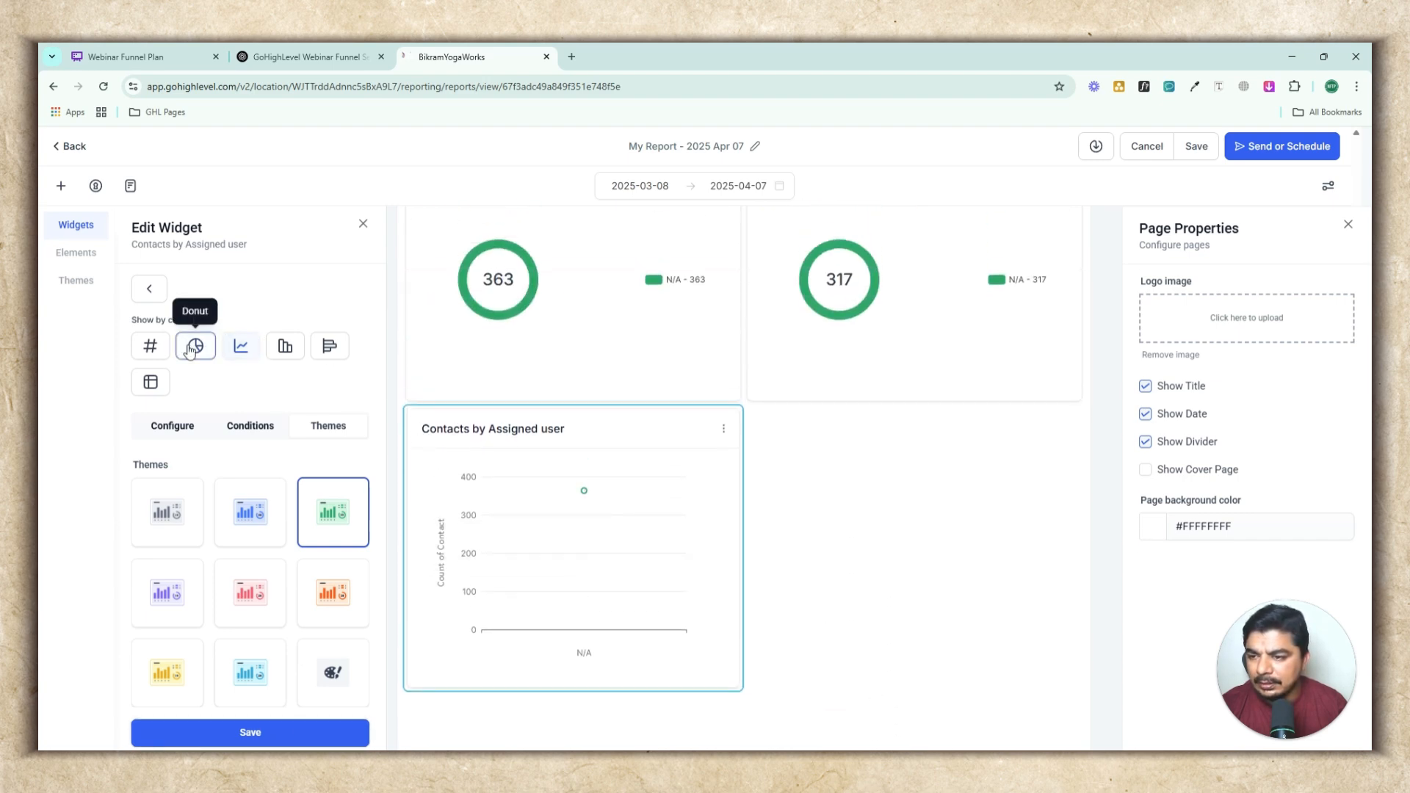
{"action": "left_click", "coordinate": [256, 735]}
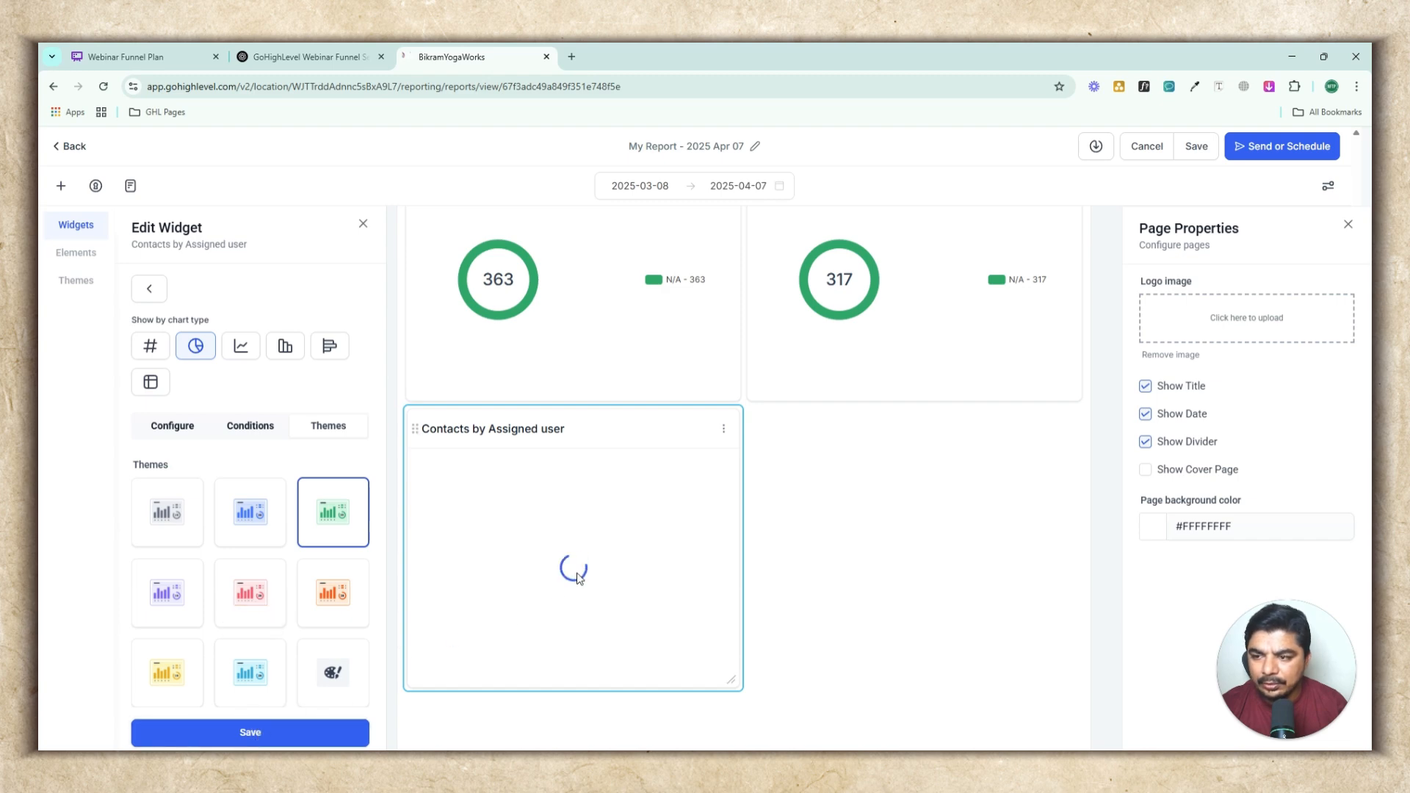
Scroll up and down the report canvas to review the widget layout
{"action": "scroll", "coordinate": [988, 565], "scroll_direction": "up", "scroll_amount": 3}
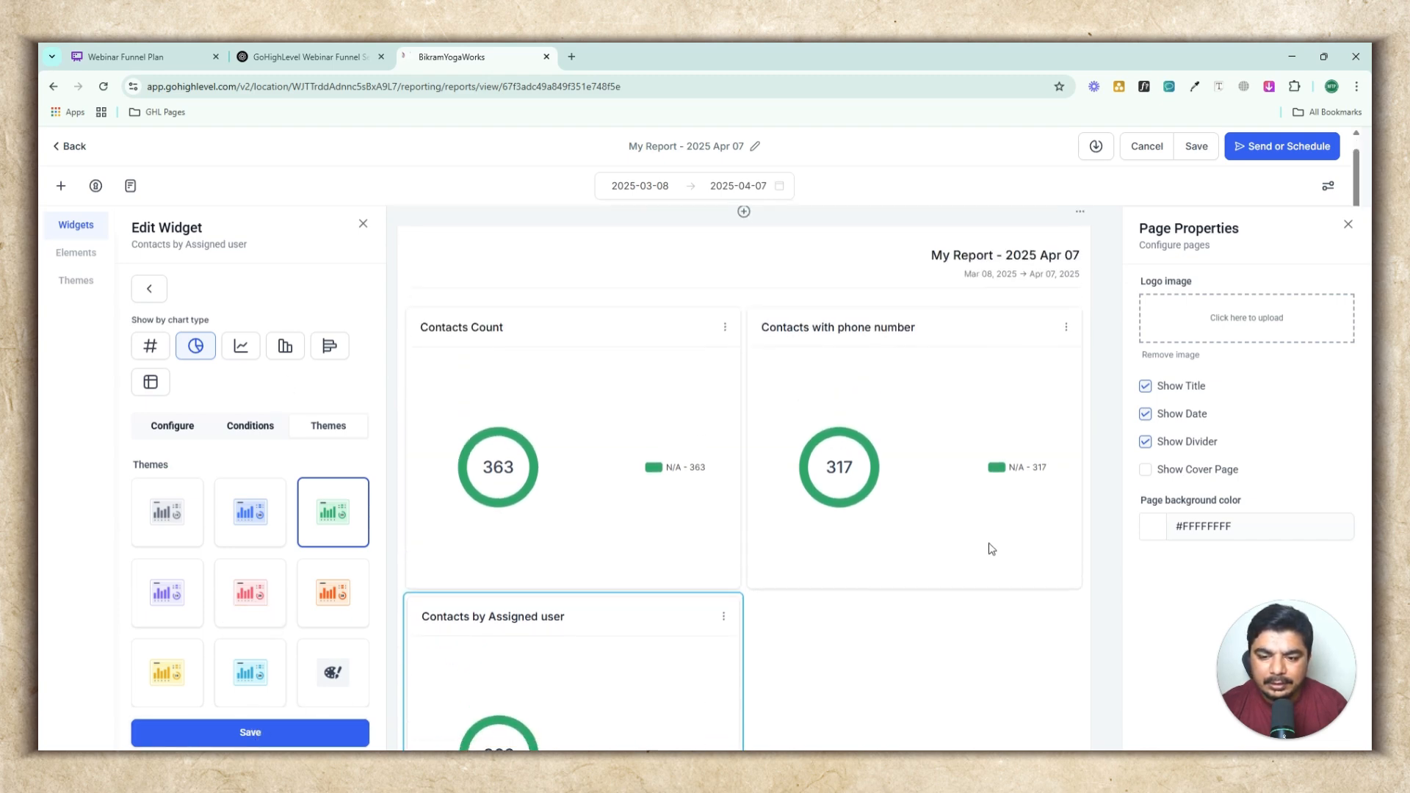
{"action": "scroll", "coordinate": [991, 548], "scroll_direction": "down", "scroll_amount": 2}
{"action": "scroll", "coordinate": [882, 557], "scroll_direction": "down", "scroll_amount": 1}
{"action": "scroll", "coordinate": [888, 557], "scroll_direction": "up", "scroll_amount": 3}
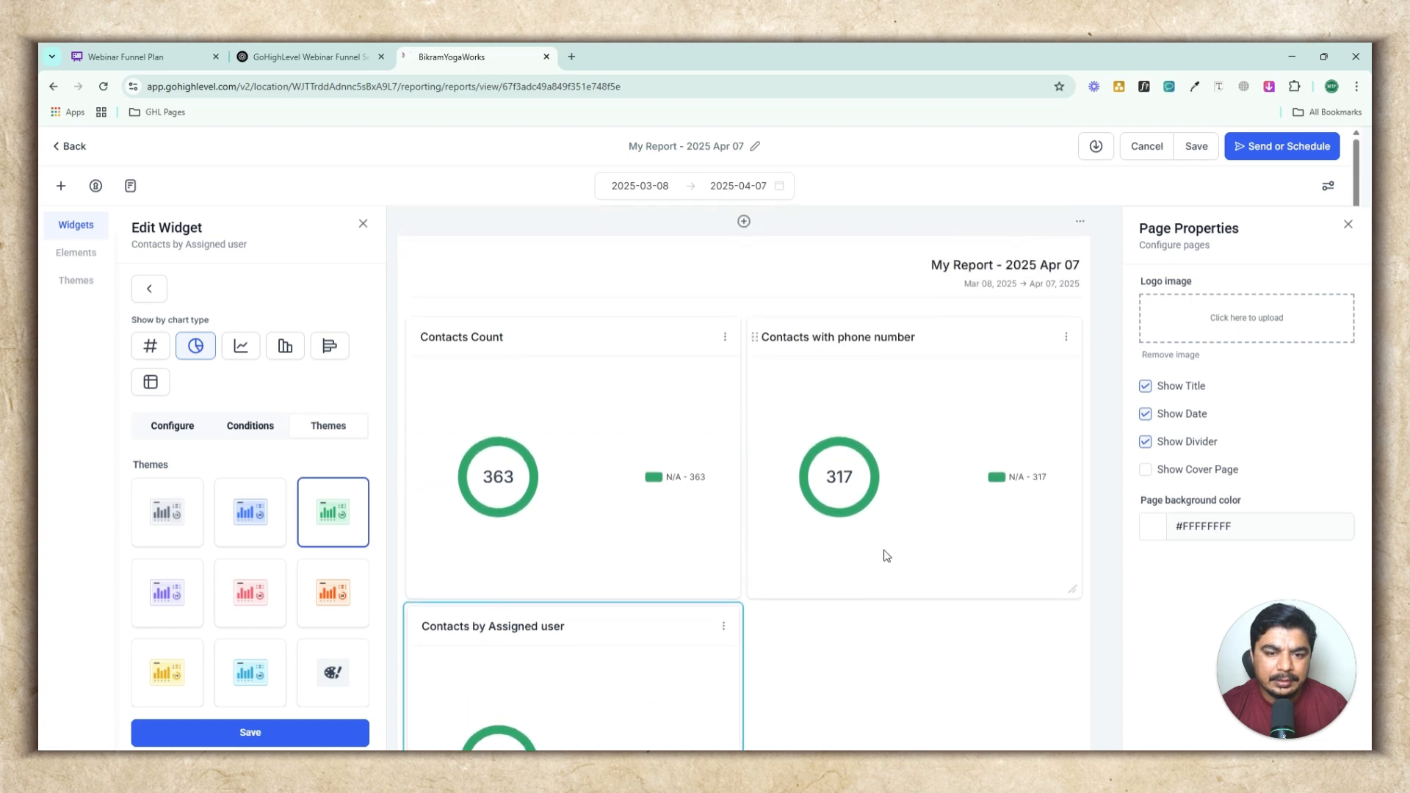
{"action": "scroll", "coordinate": [891, 556], "scroll_direction": "down", "scroll_amount": 4}
{"action": "scroll", "coordinate": [887, 545], "scroll_direction": "up", "scroll_amount": 1}
{"action": "scroll", "coordinate": [886, 544], "scroll_direction": "up", "scroll_amount": 1}
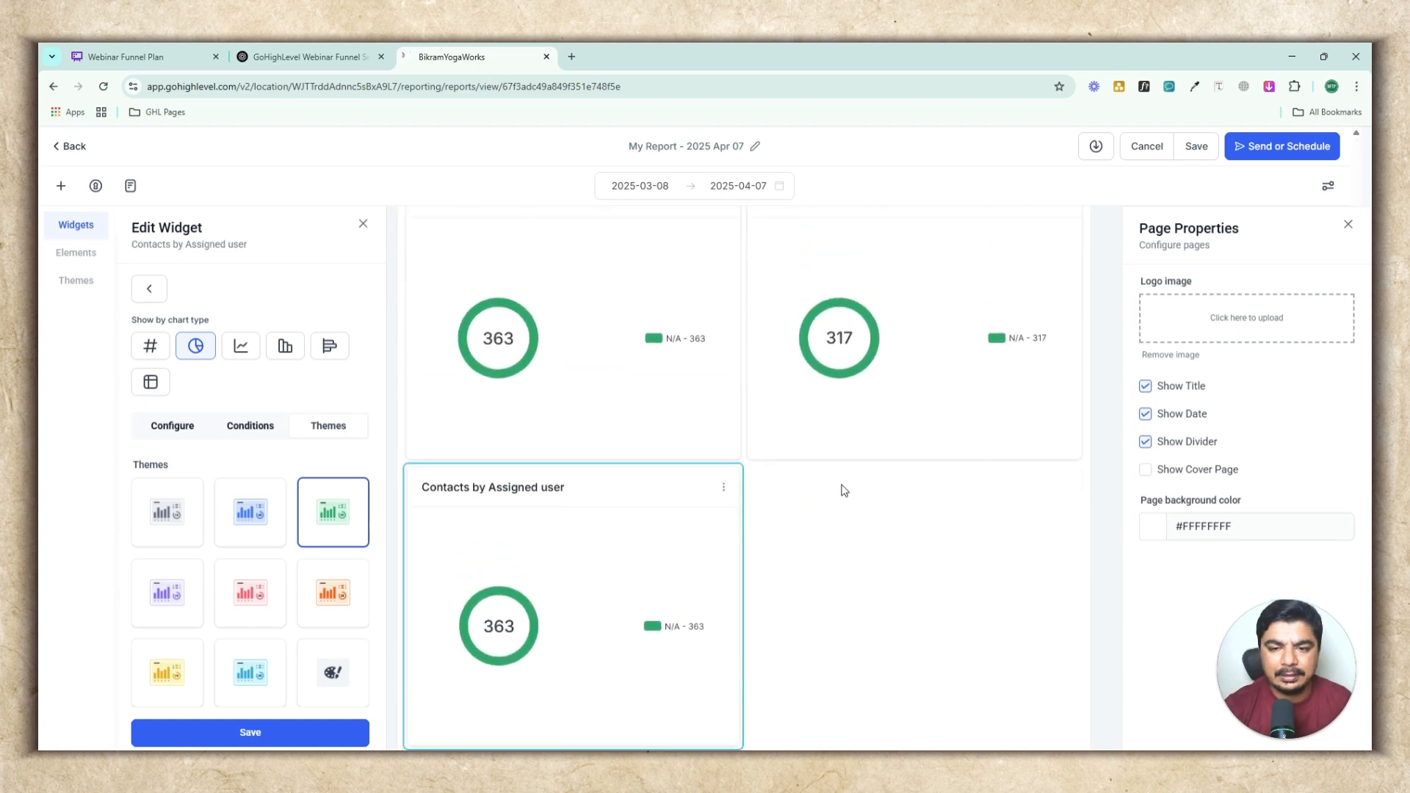
{"action": "scroll", "coordinate": [844, 491], "scroll_direction": "down", "scroll_amount": 5}
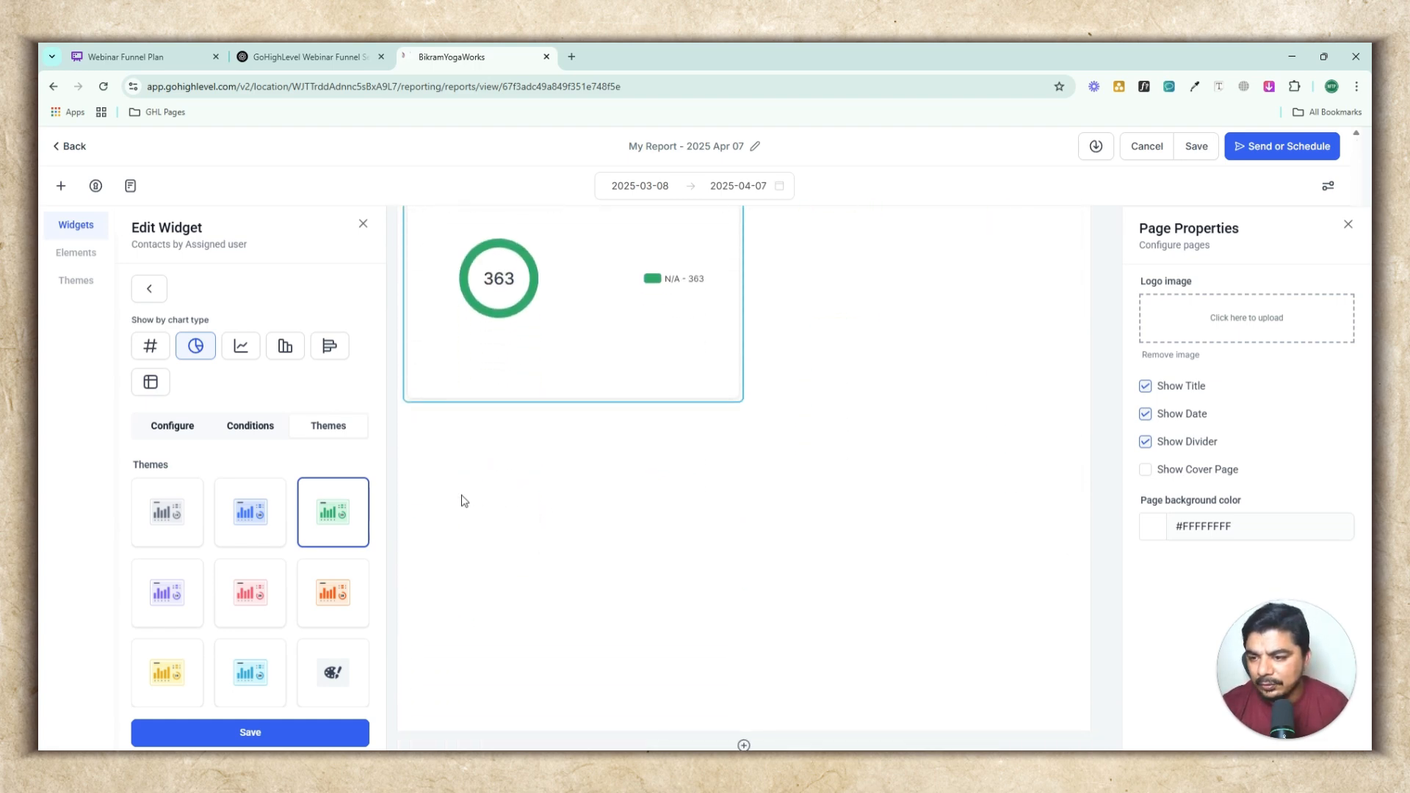
Add a Contacts without email widget from the Contacts widget category and save it
{"action": "left_click", "coordinate": [150, 289]}
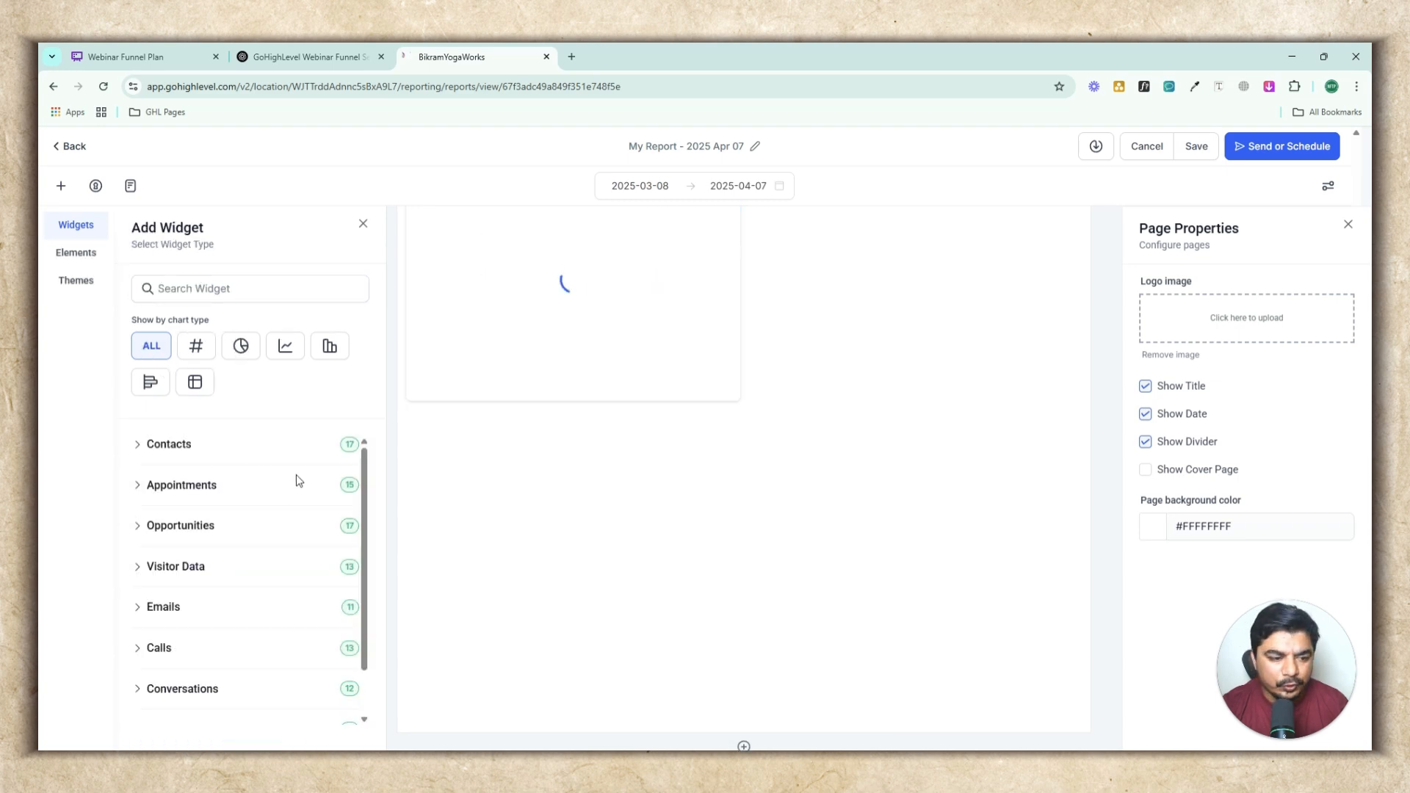
{"action": "left_click", "coordinate": [160, 459]}
{"action": "scroll", "coordinate": [242, 565], "scroll_direction": "down", "scroll_amount": 5}
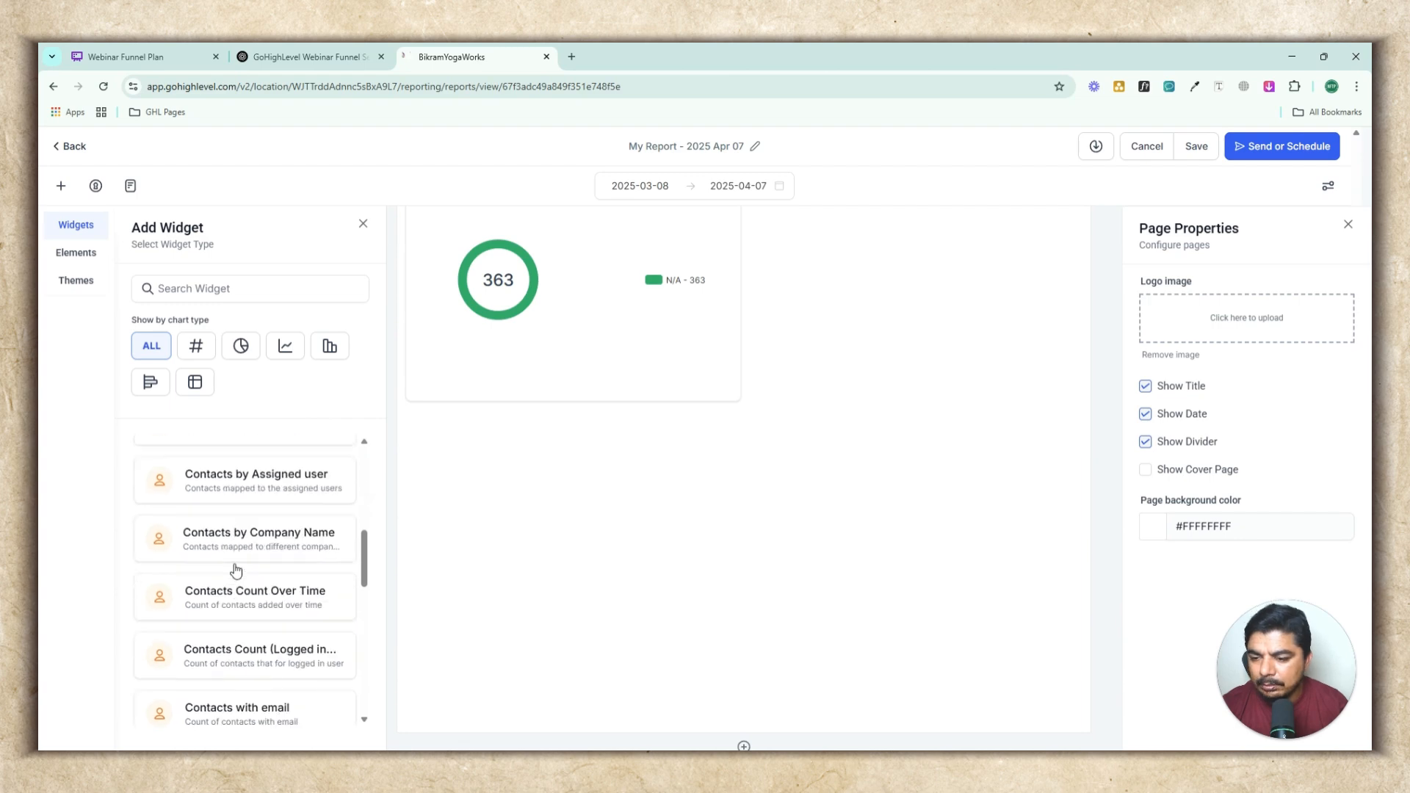
{"action": "scroll", "coordinate": [252, 584], "scroll_direction": "down", "scroll_amount": 2}
{"action": "scroll", "coordinate": [257, 598], "scroll_direction": "down", "scroll_amount": 1}
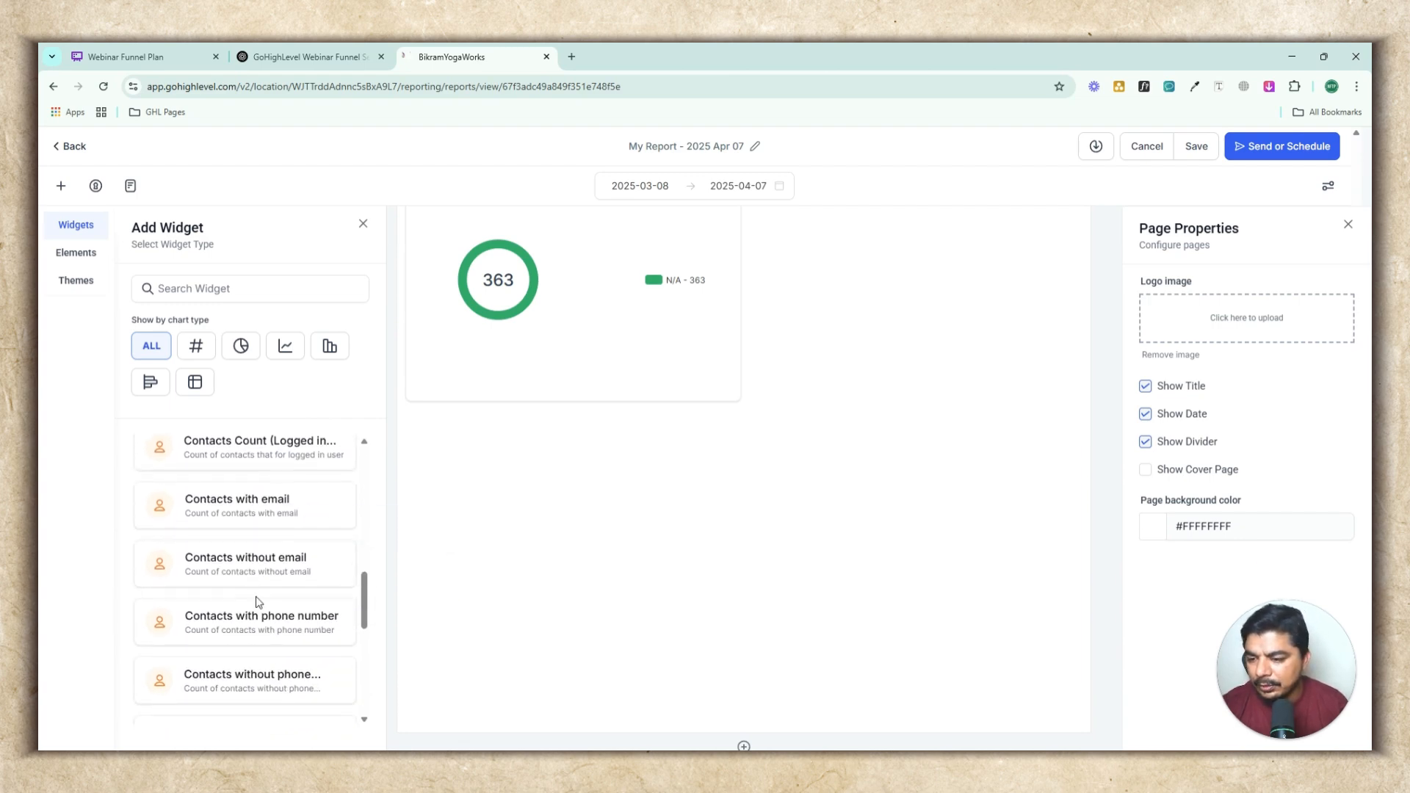
{"action": "scroll", "coordinate": [270, 632], "scroll_direction": "down", "scroll_amount": 1}
{"action": "left_click", "coordinate": [259, 490]}
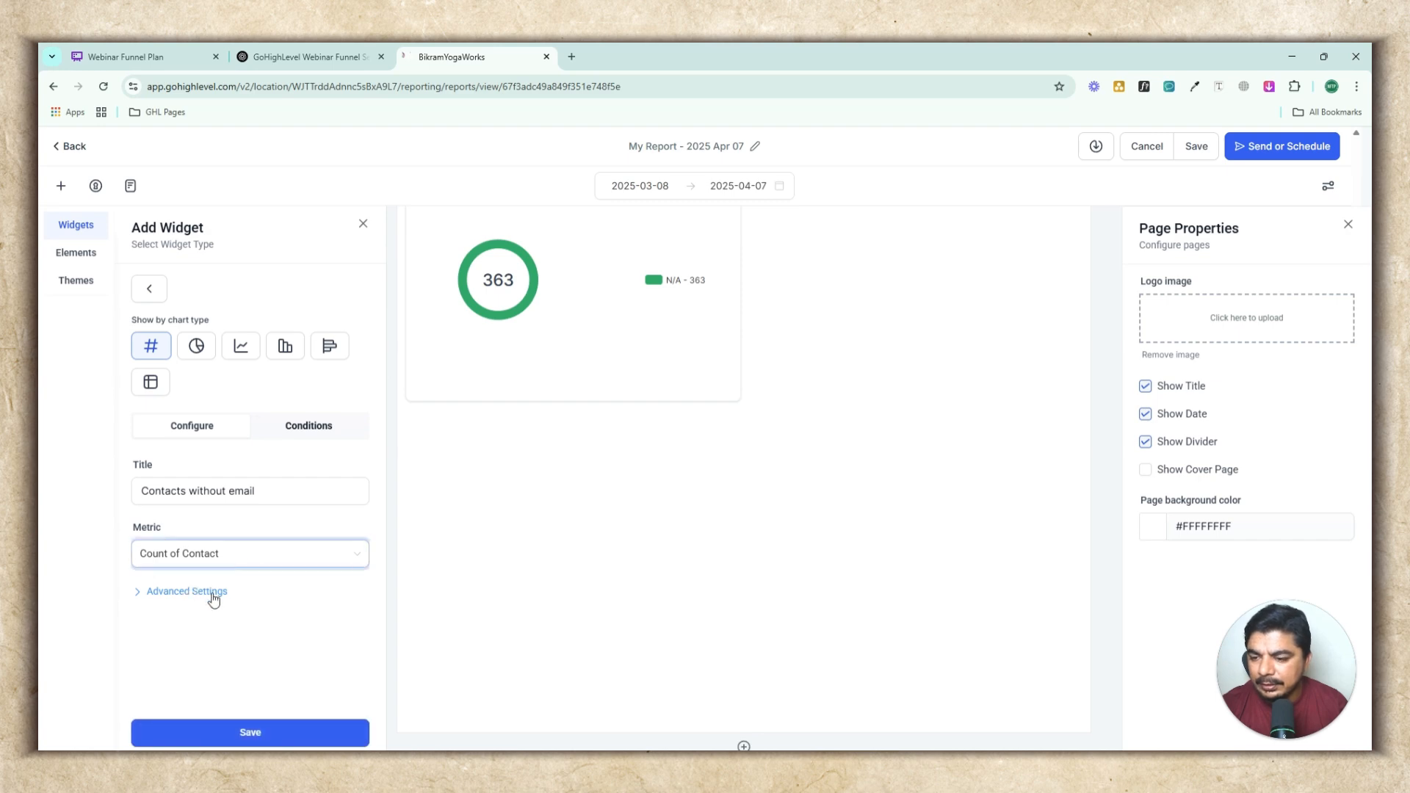
{"action": "left_click", "coordinate": [285, 733]}
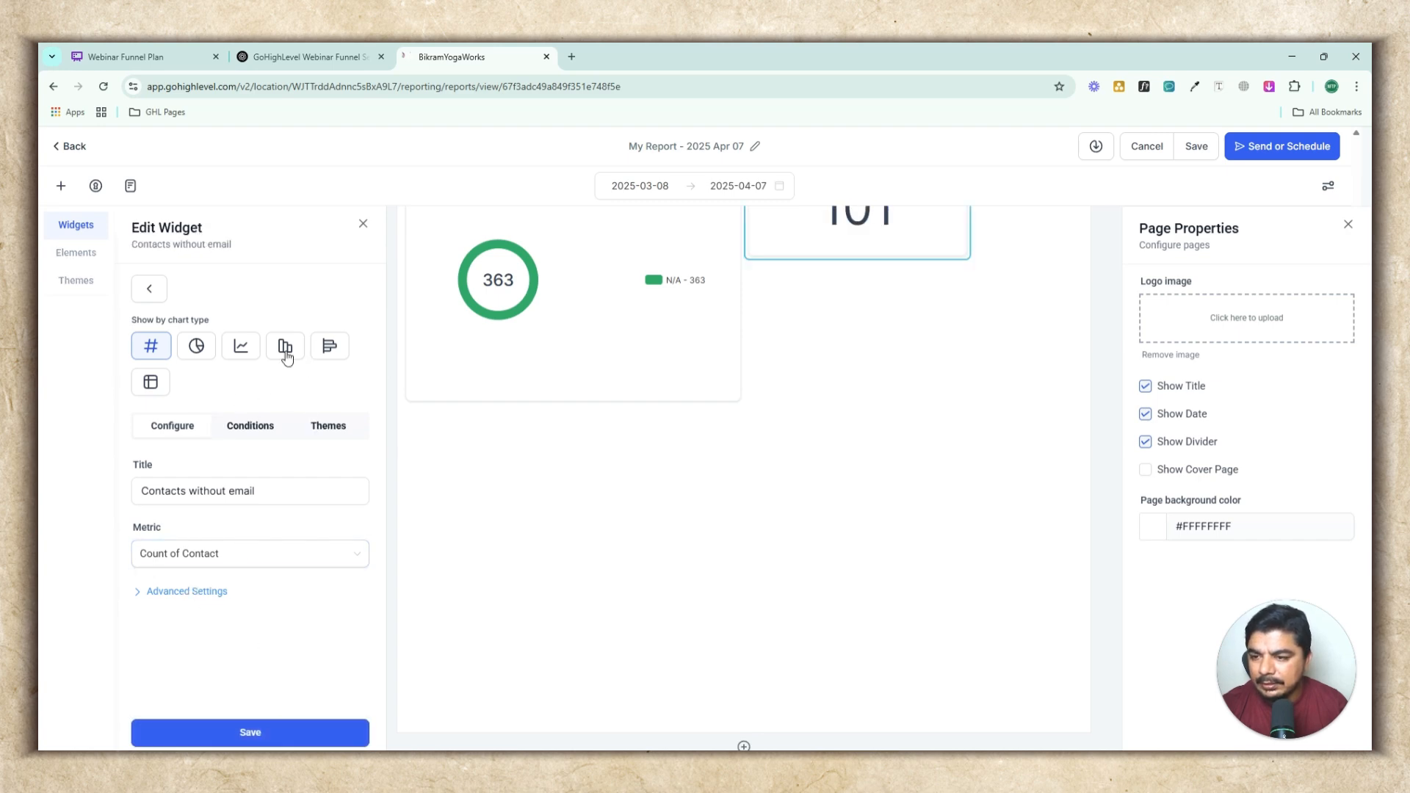
Change the Contacts without email widget to a Donut chart with the Green theme and save it
{"action": "left_click", "coordinate": [196, 345]}
{"action": "left_click", "coordinate": [332, 426]}
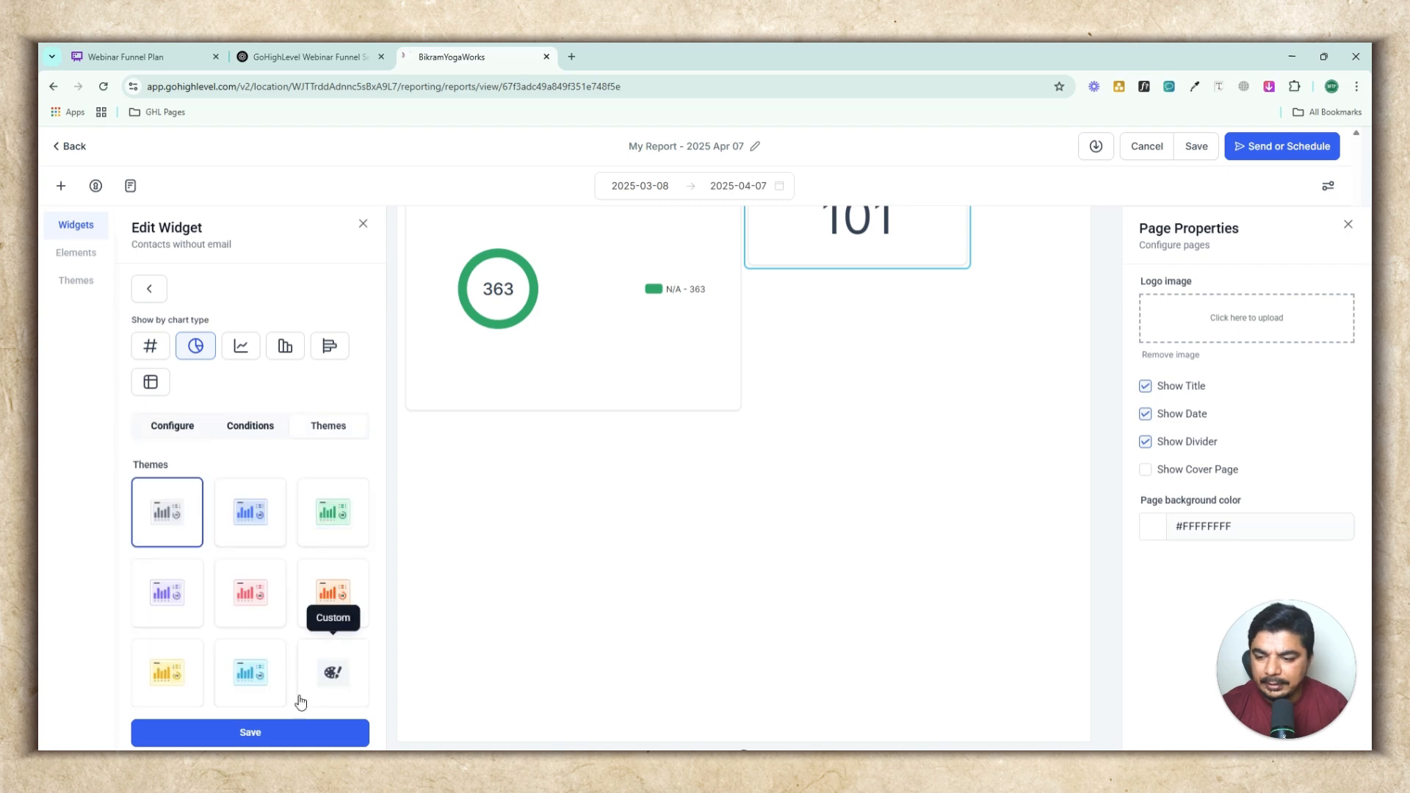
{"action": "left_click", "coordinate": [328, 524]}
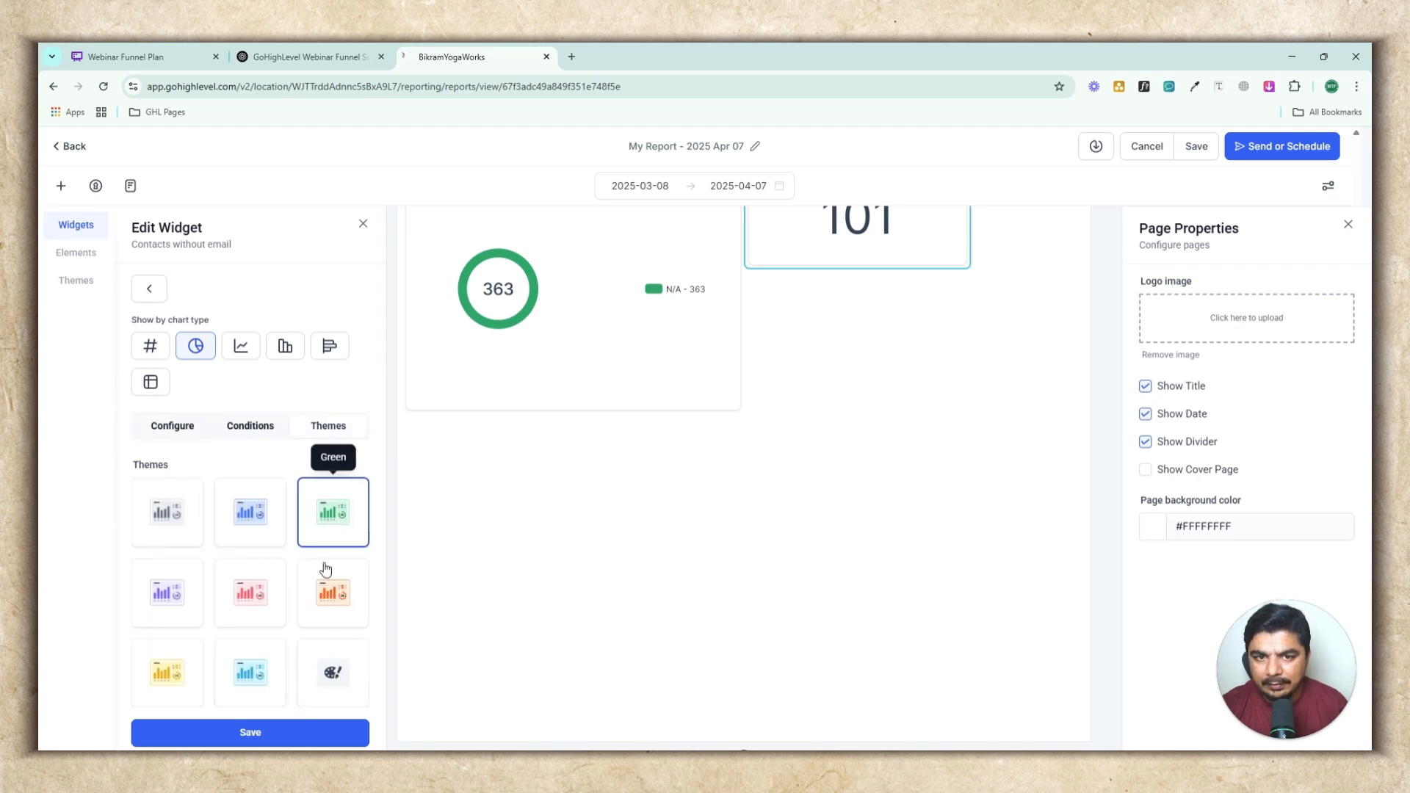
{"action": "left_click", "coordinate": [290, 735]}
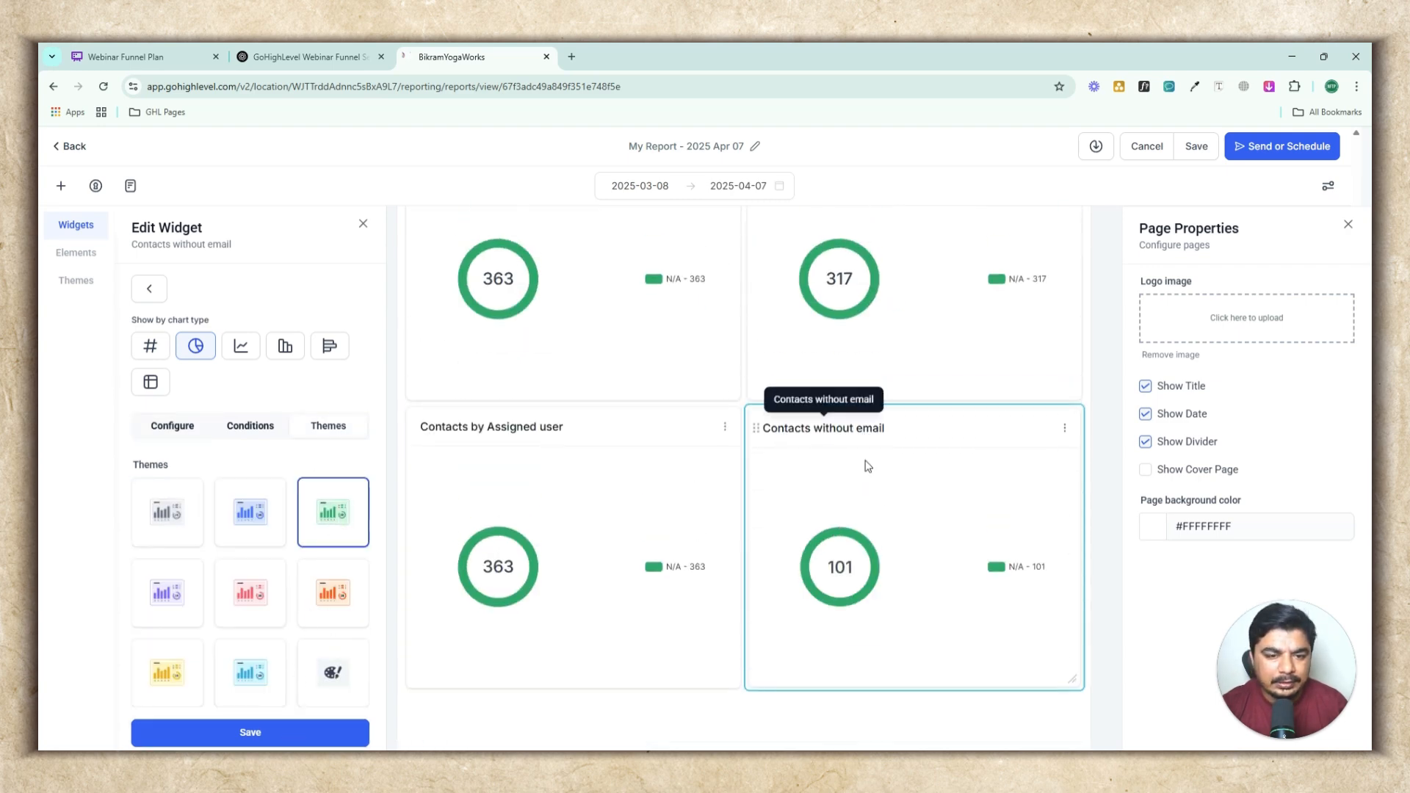
Save the Contacts without email widget again and close the widget editor
{"action": "scroll", "coordinate": [866, 514], "scroll_direction": "down", "scroll_amount": 2}
{"action": "scroll", "coordinate": [769, 434], "scroll_direction": "up", "scroll_amount": 4}
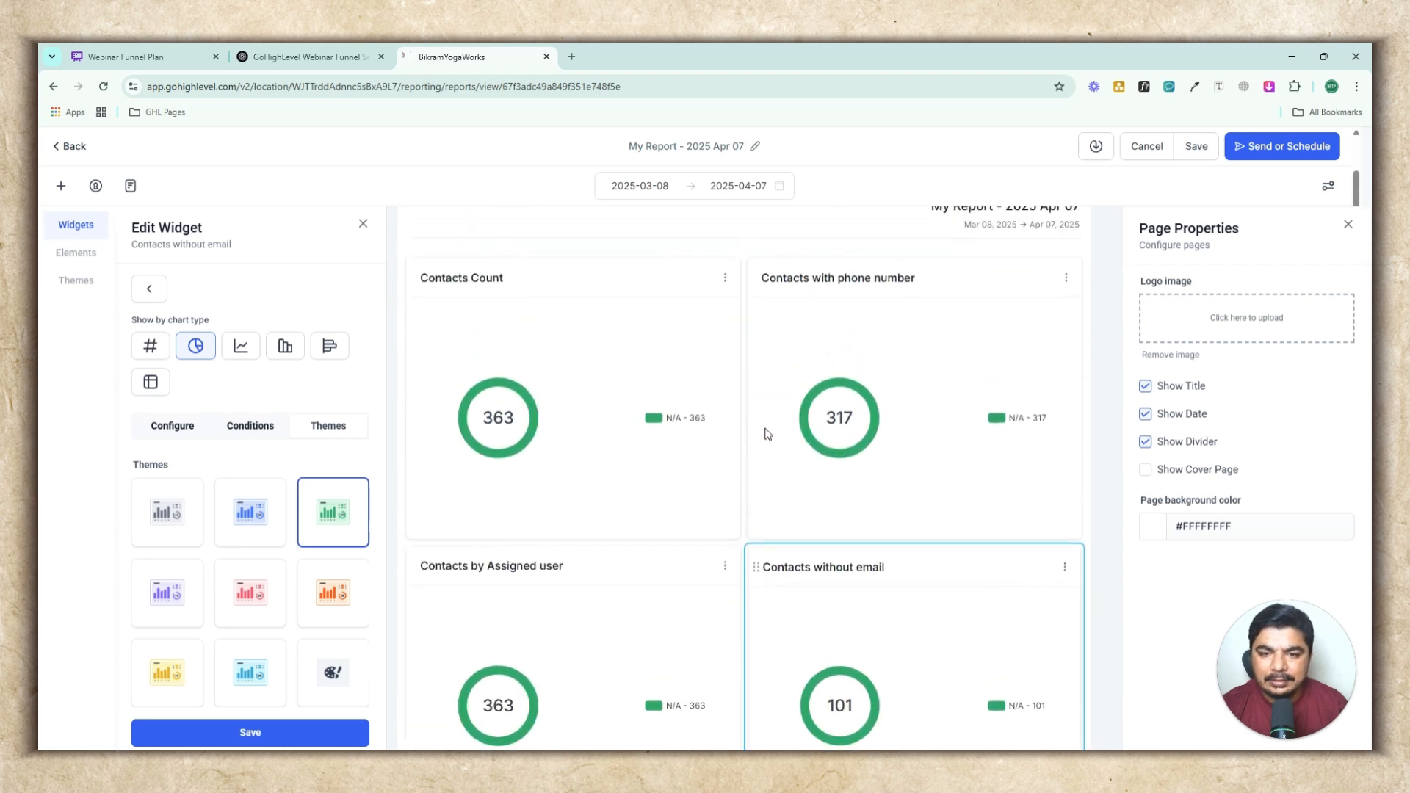
{"action": "scroll", "coordinate": [765, 435], "scroll_direction": "down", "scroll_amount": 6}
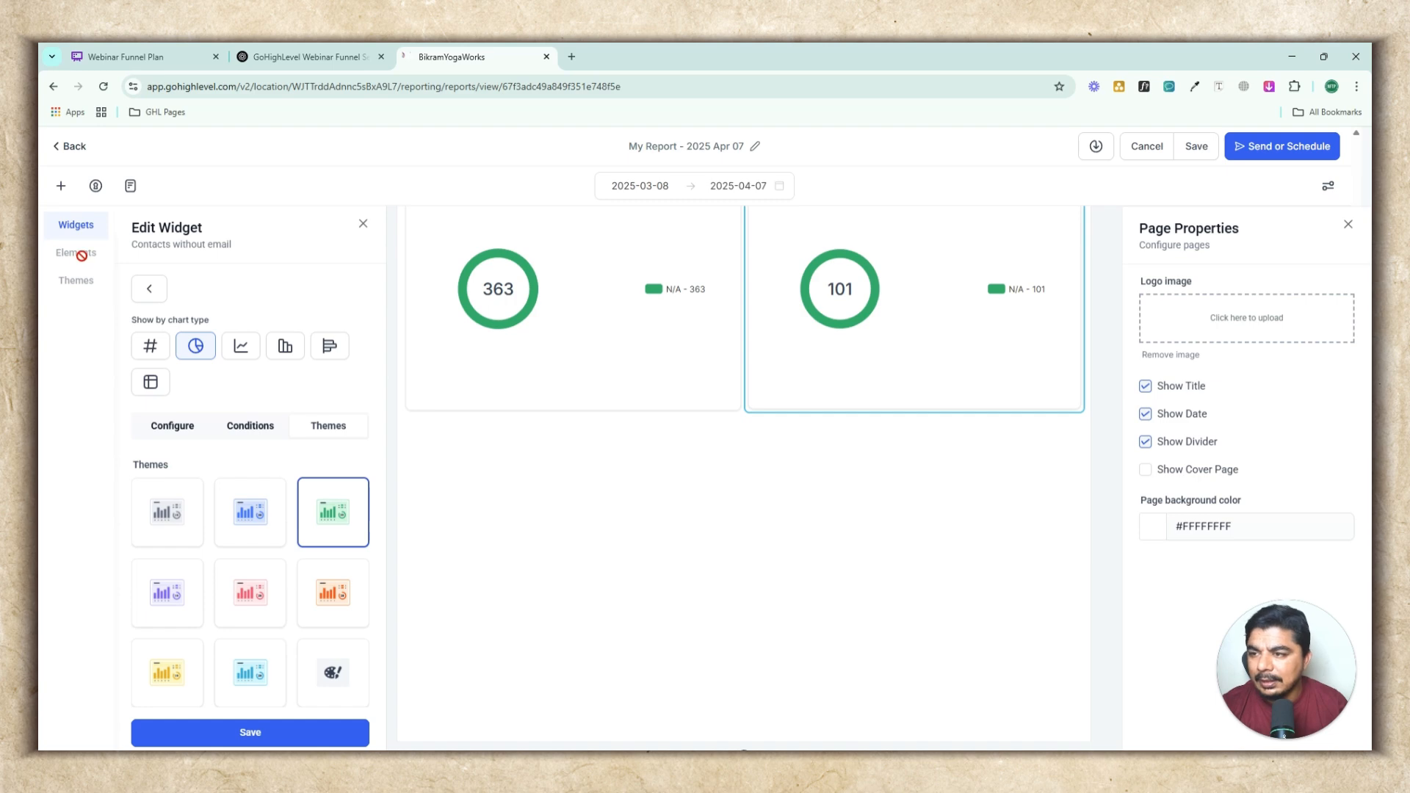
{"action": "left_click", "coordinate": [236, 729]}
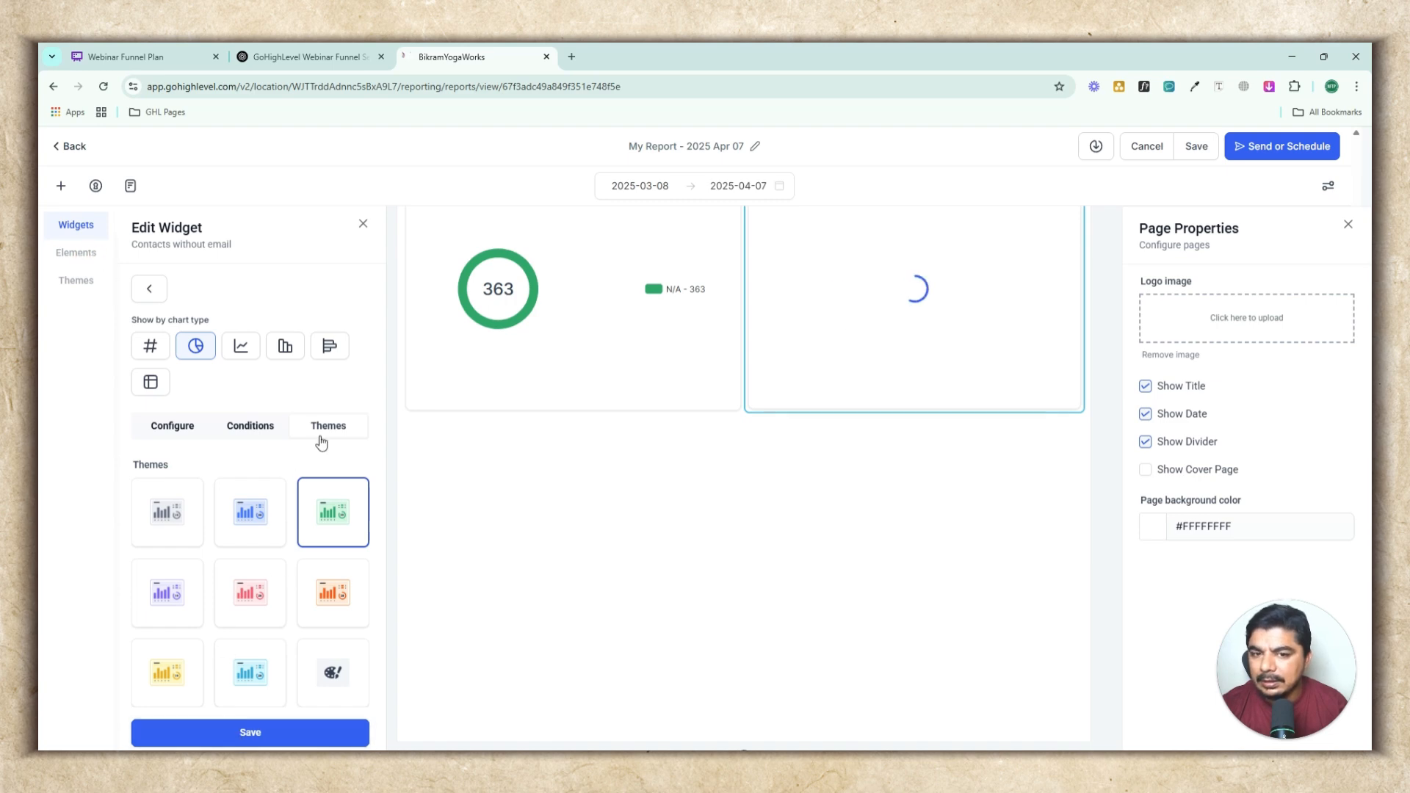
{"action": "left_click", "coordinate": [362, 224]}
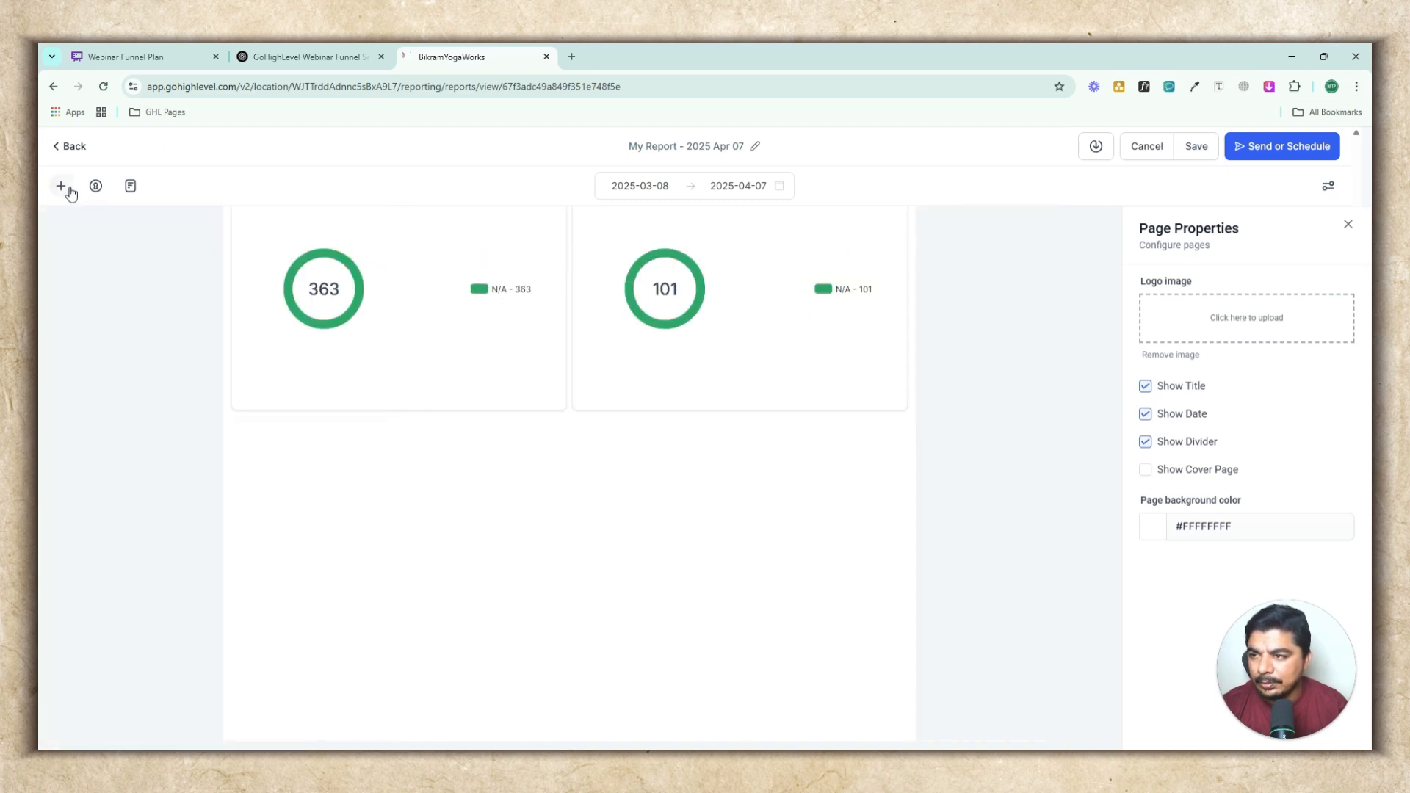
Save the report
{"action": "left_click", "coordinate": [62, 186]}
{"action": "left_click", "coordinate": [75, 253]}
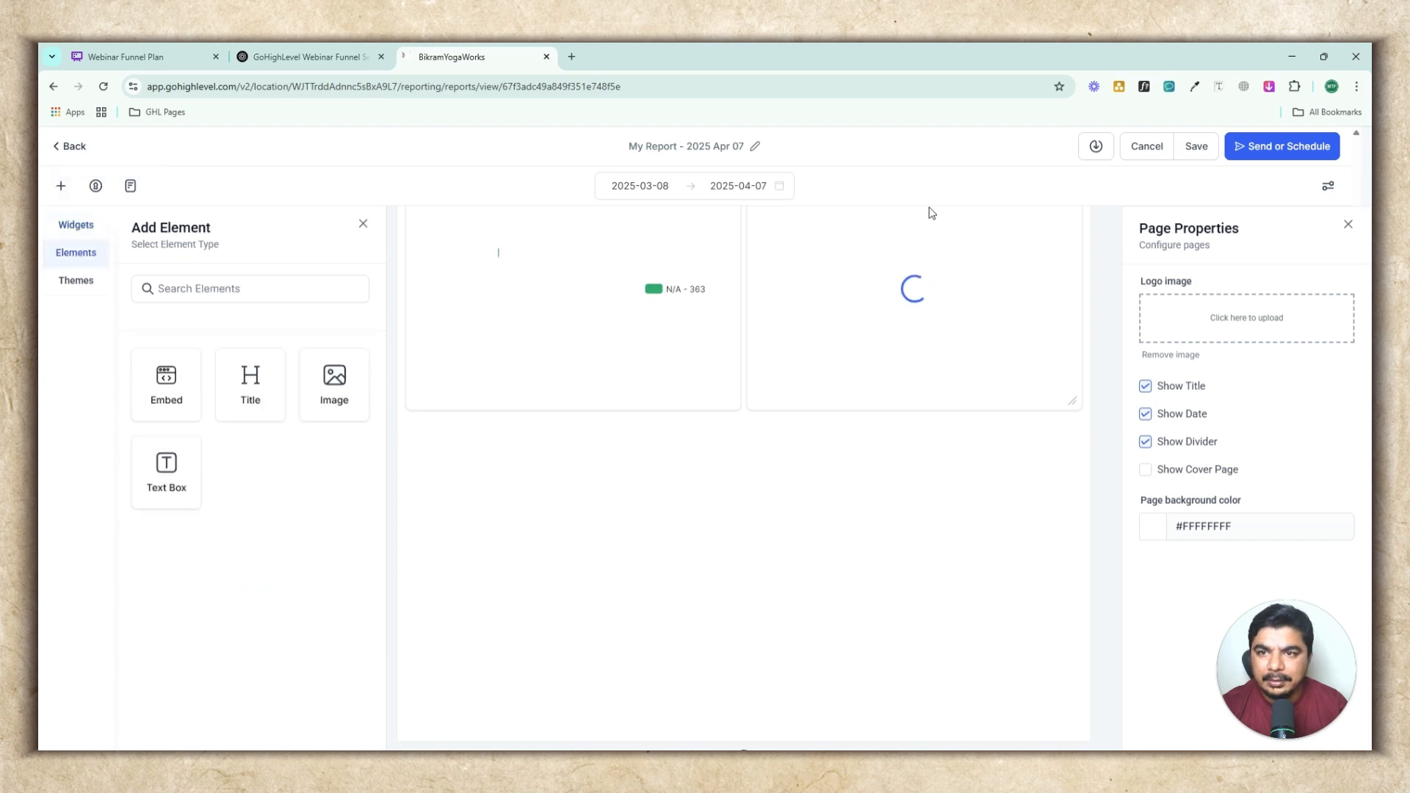
{"action": "left_click", "coordinate": [1196, 147]}
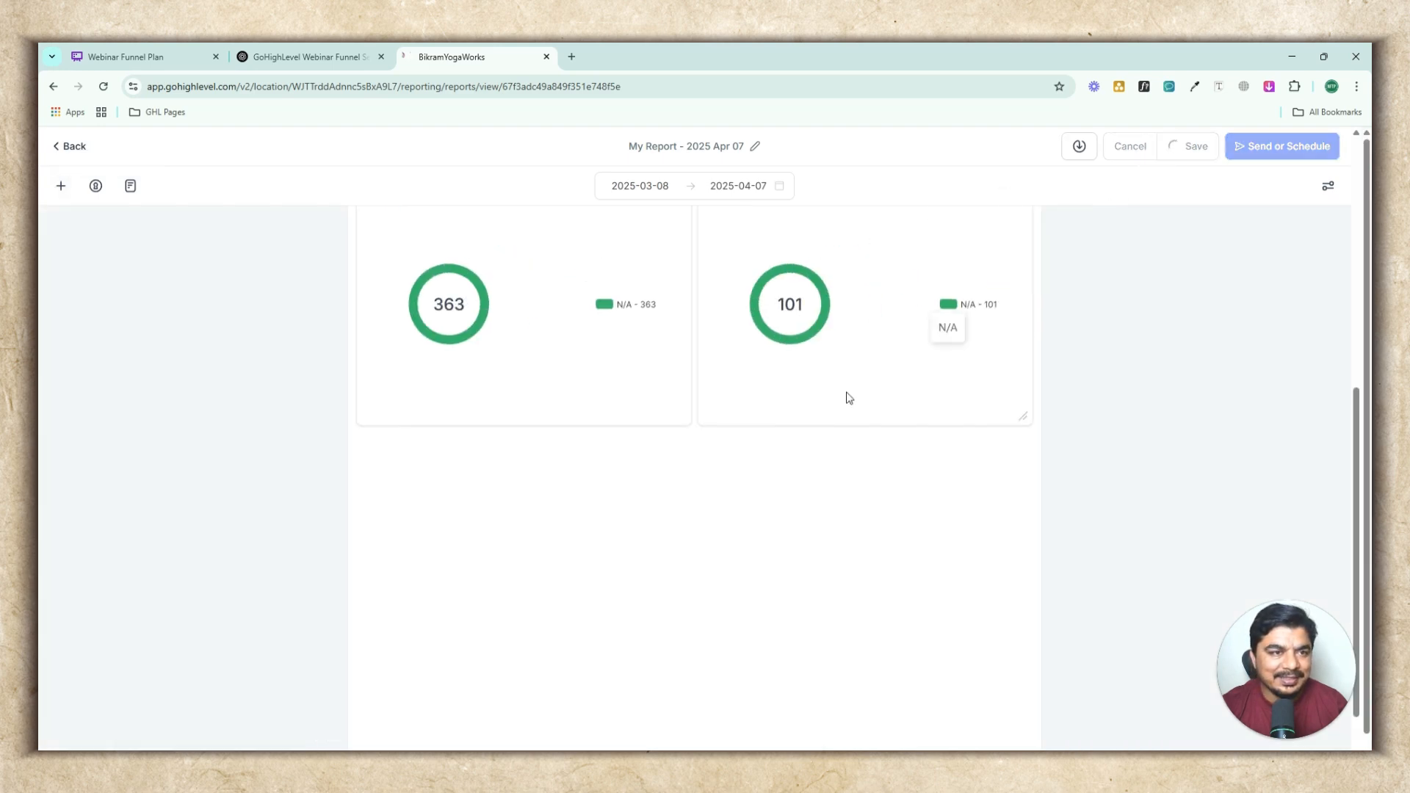
Add a centre-aligned Title element reading "Here Is A Email Report" below the widgets and save it
{"action": "left_click", "coordinate": [62, 186]}
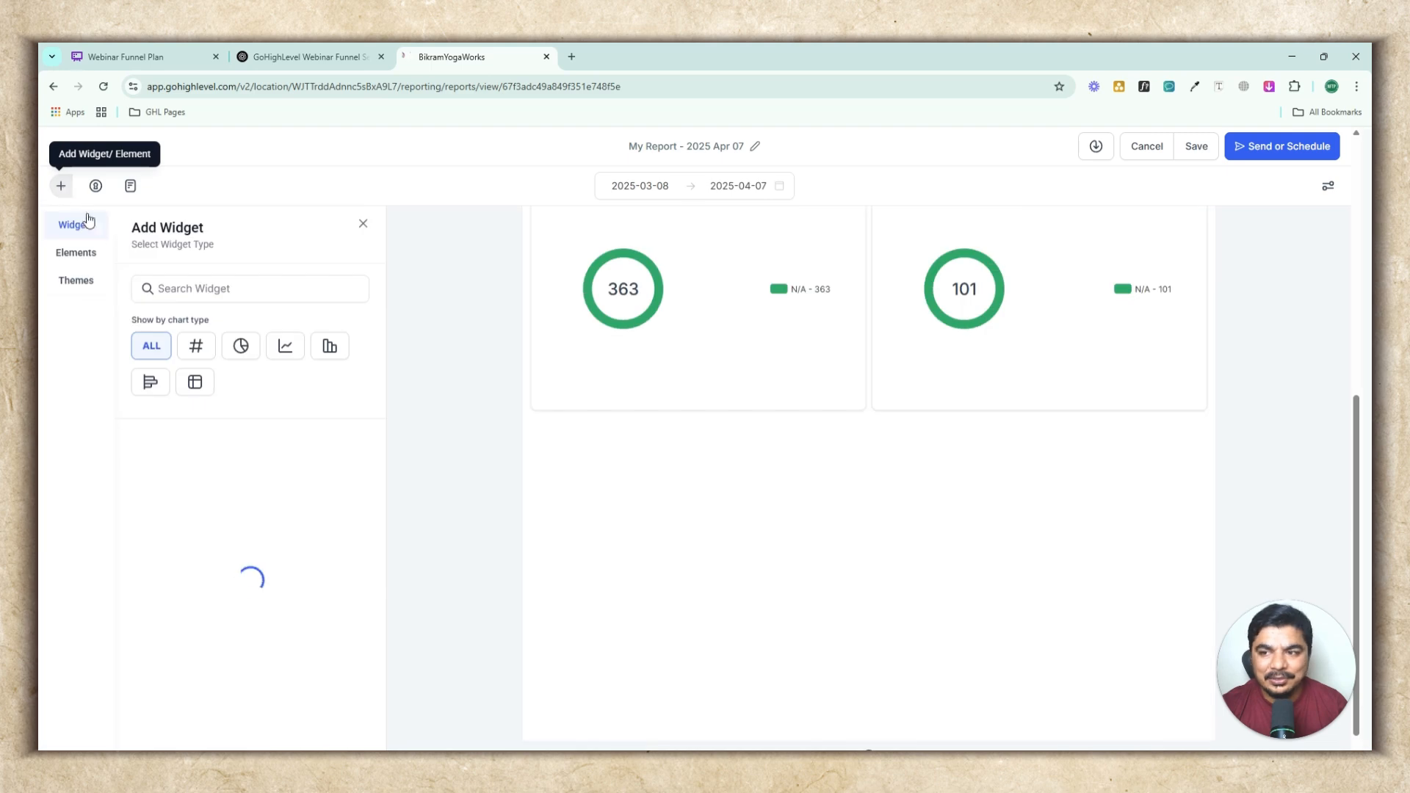
{"action": "left_click", "coordinate": [61, 252]}
{"action": "left_click_drag", "start_coordinate": [257, 389], "coordinate": [839, 454]}
{"action": "left_click", "coordinate": [254, 385]}
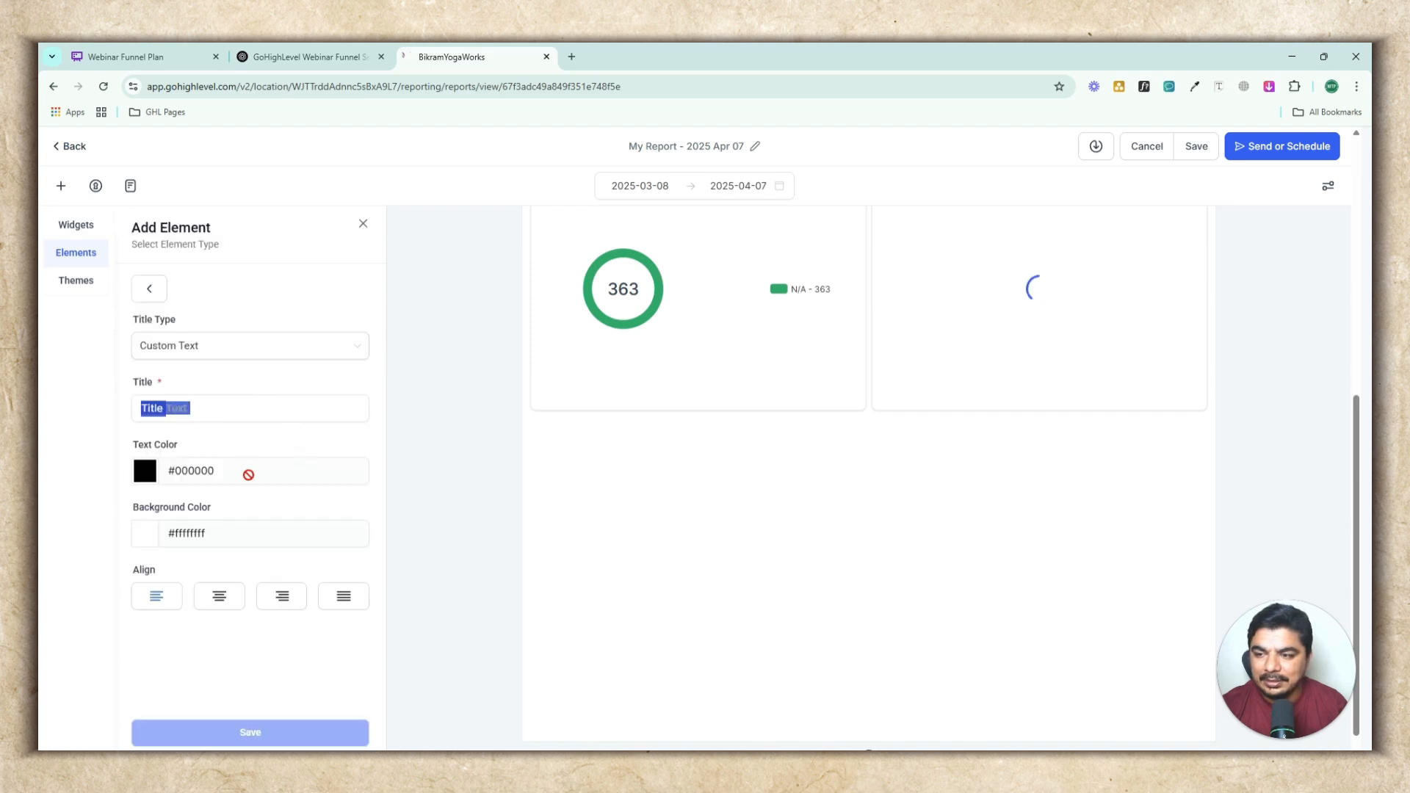
{"action": "left_click", "coordinate": [243, 400]}
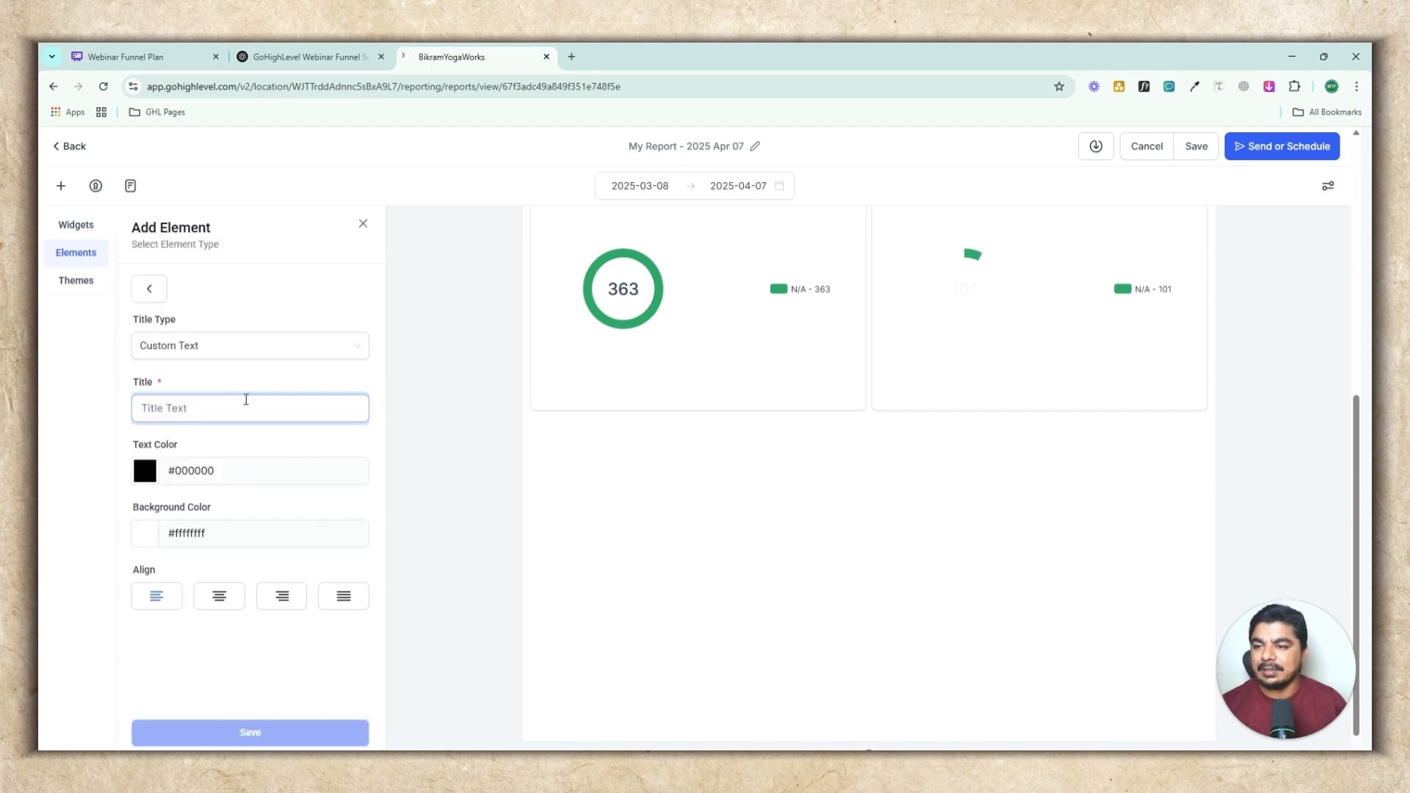
{"action": "type", "text": "Here Is A call Report"}
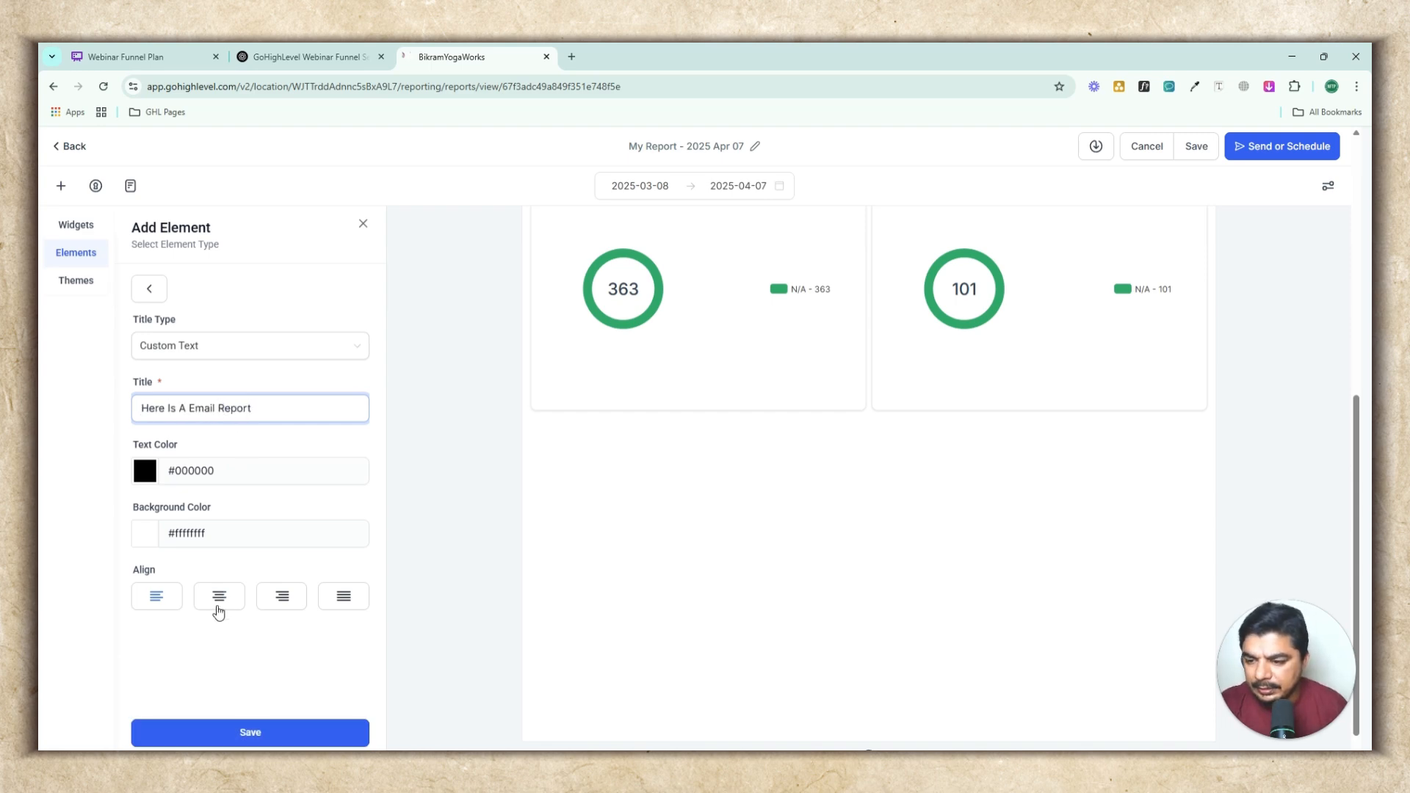
{"action": "left_click", "coordinate": [218, 596]}
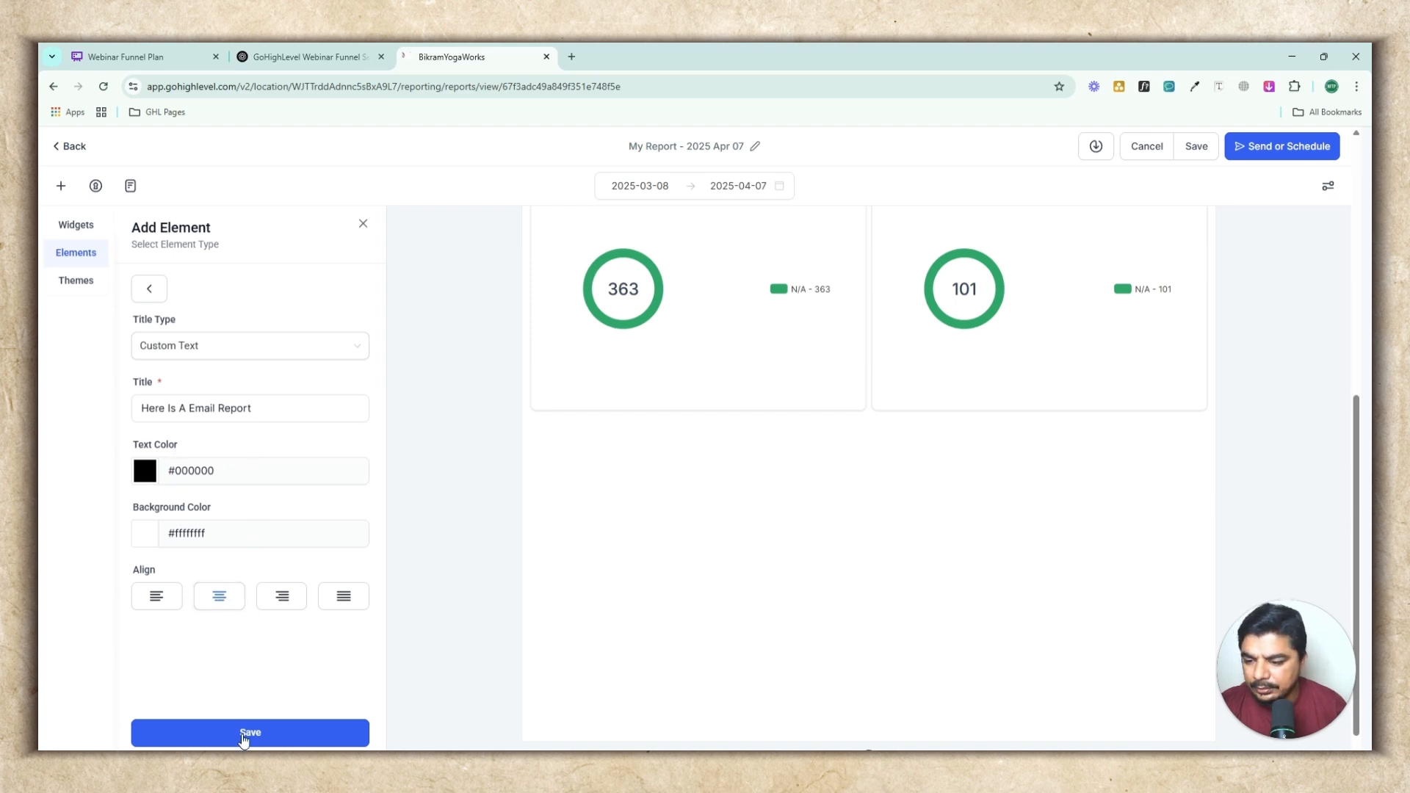
{"action": "left_click", "coordinate": [244, 735]}
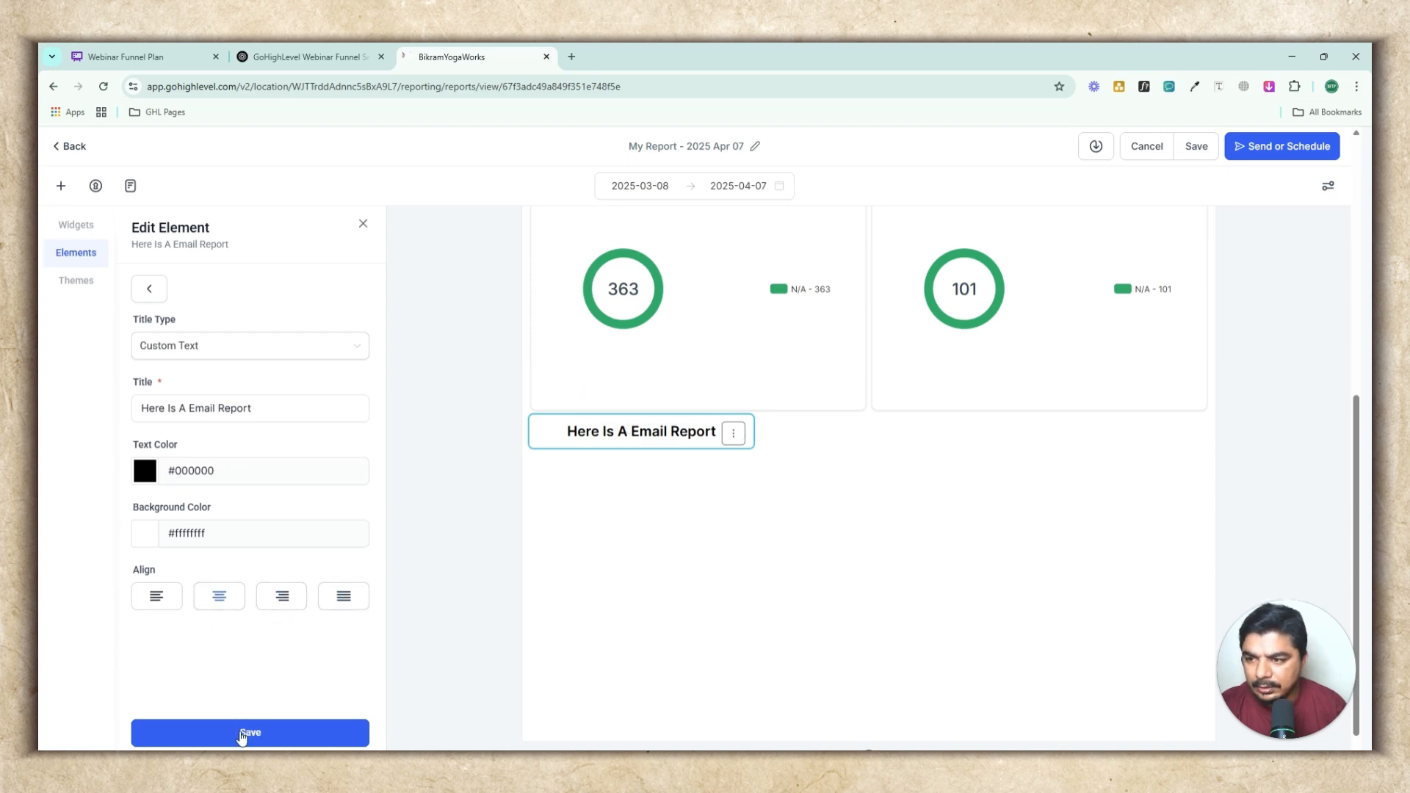
{"action": "left_click", "coordinate": [243, 734]}
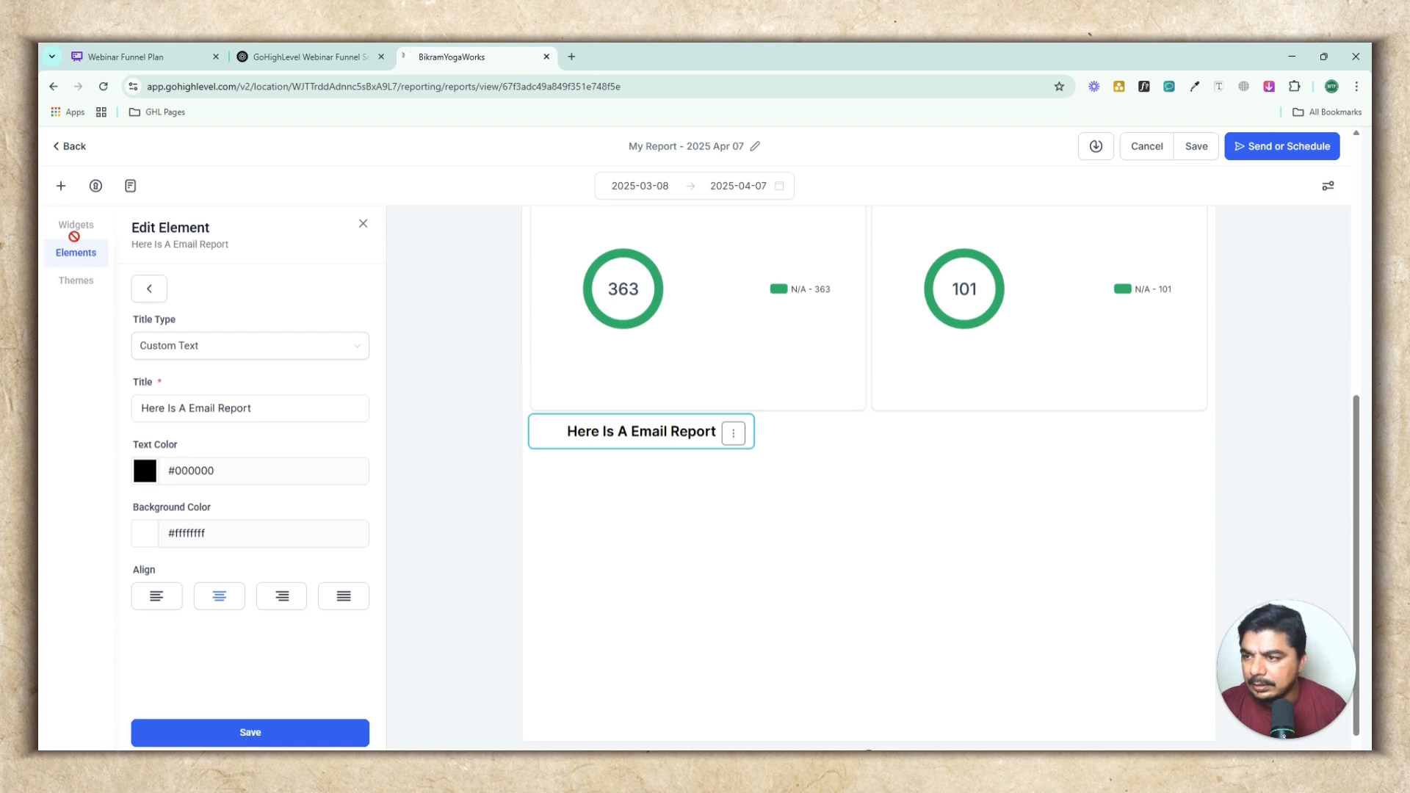
Add a Delivered Emails widget from the Emails widget category and save it
{"action": "left_click", "coordinate": [149, 290]}
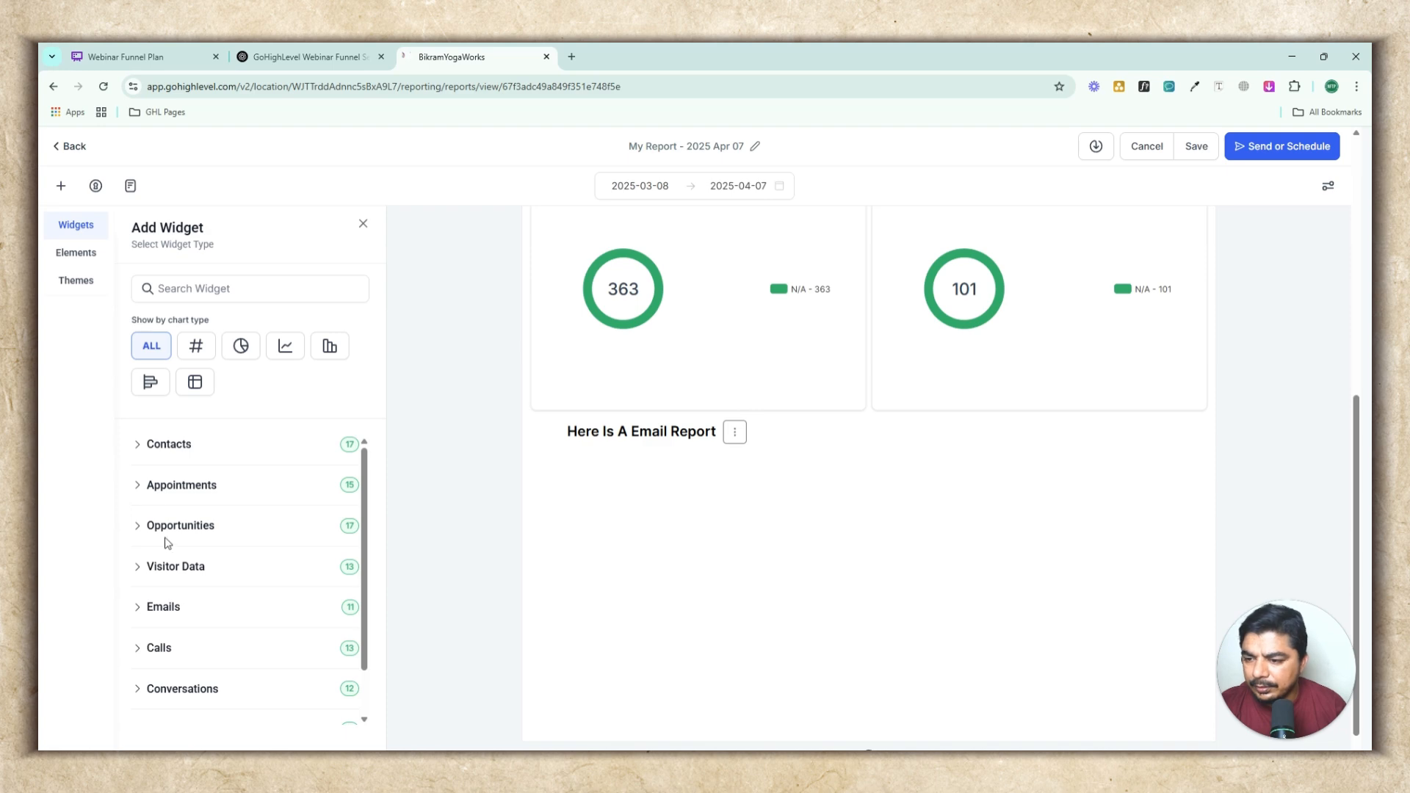
{"action": "left_click", "coordinate": [144, 610]}
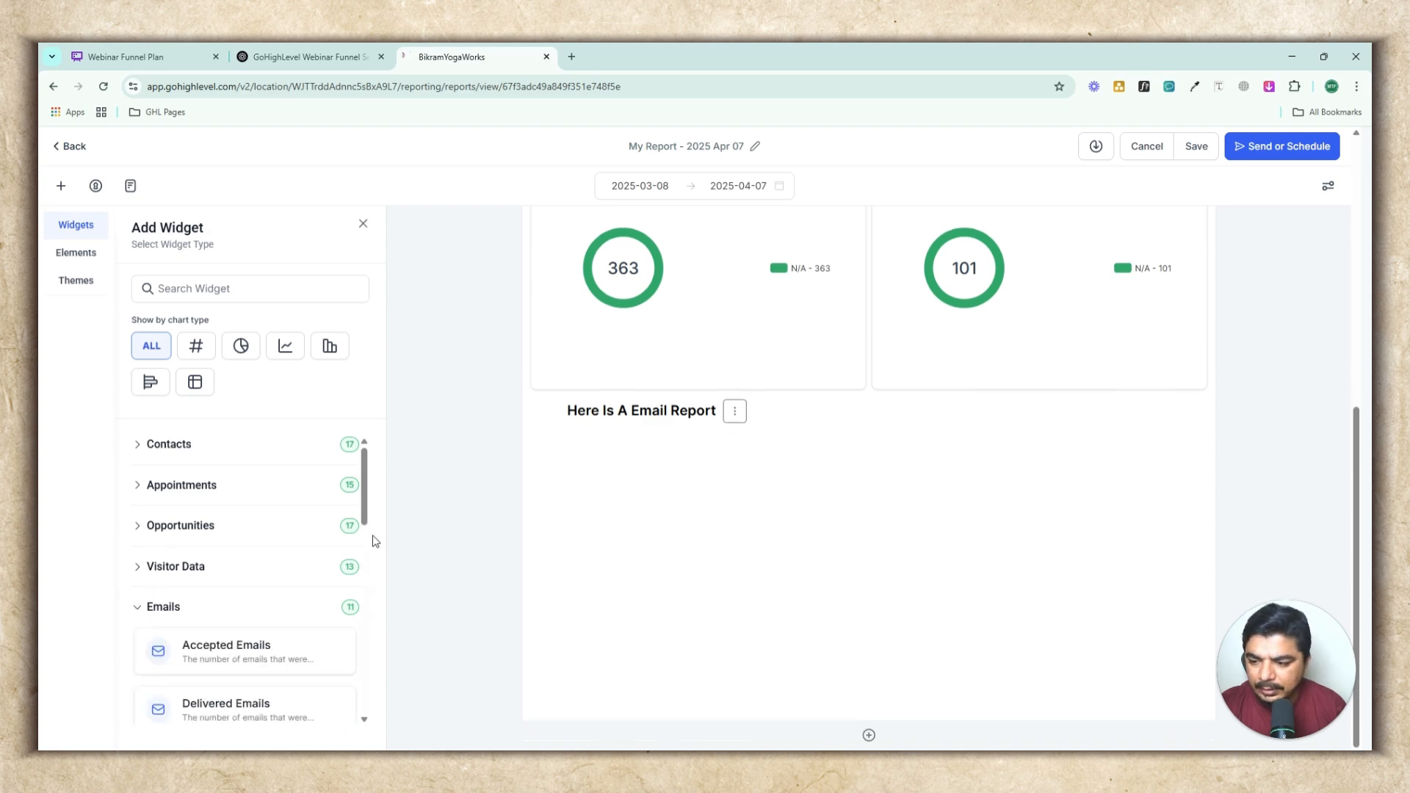
{"action": "scroll", "coordinate": [229, 656], "scroll_direction": "down", "scroll_amount": 2}
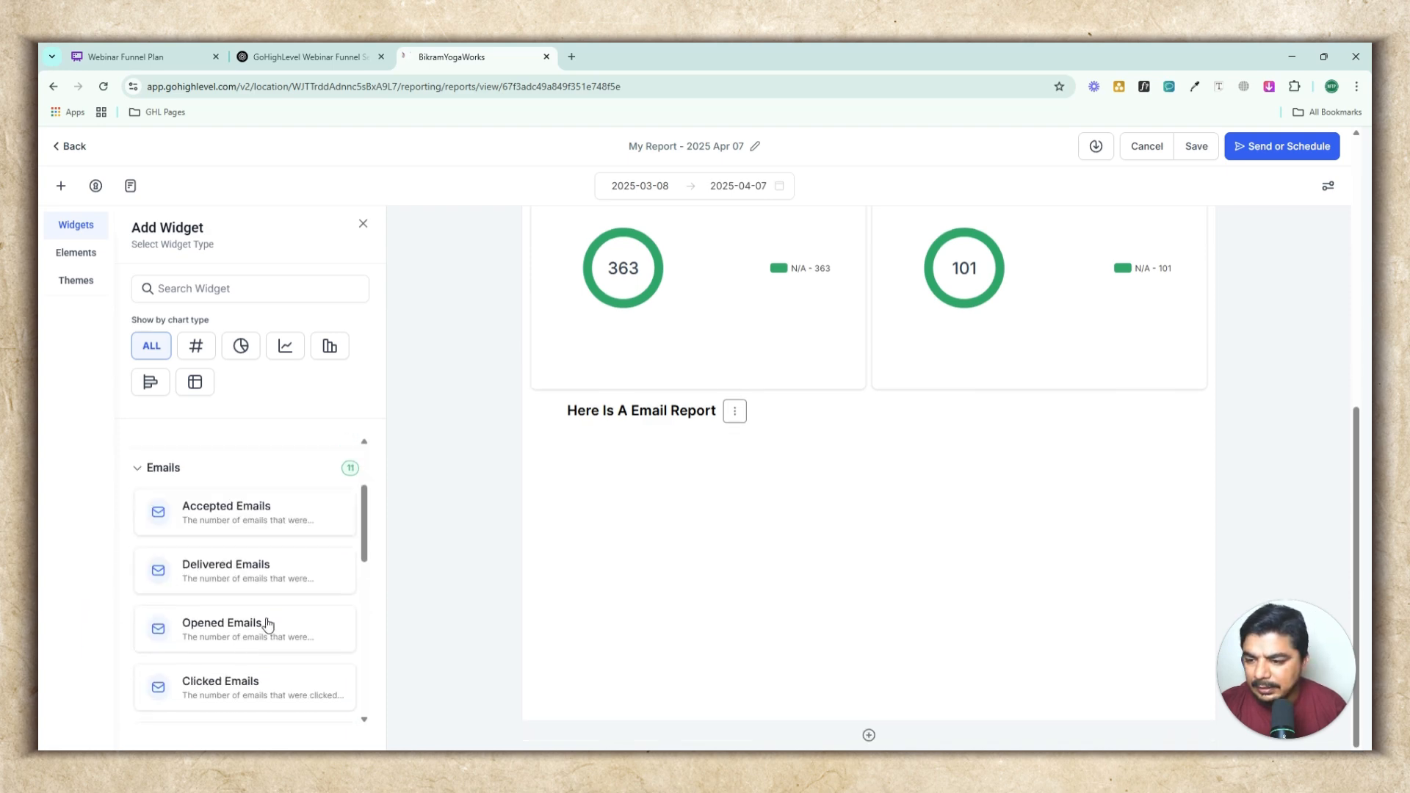
{"action": "left_click", "coordinate": [224, 570]}
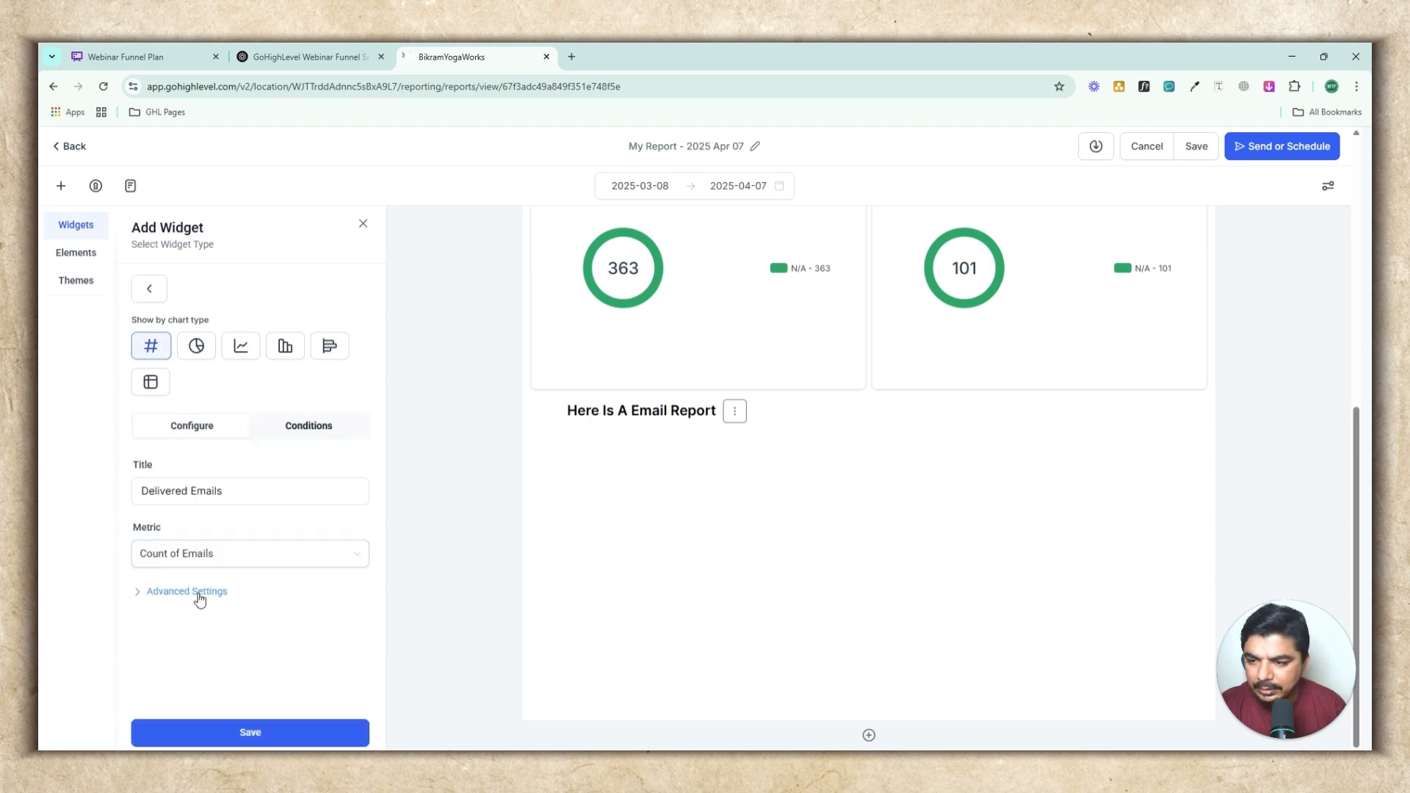
{"action": "left_click", "coordinate": [240, 727]}
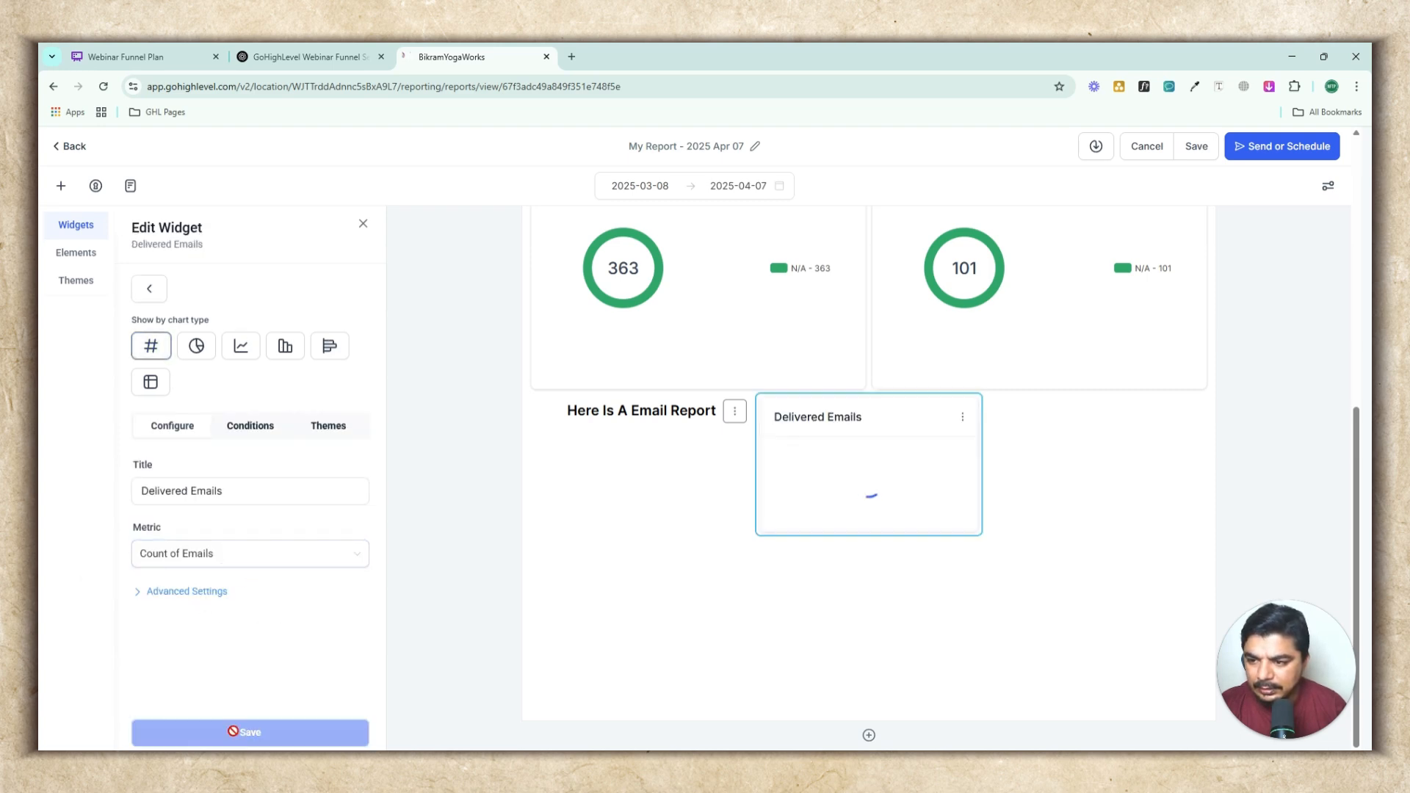
Switch the Delivered Emails widget to a donut chart, apply the Green theme, and save it
{"action": "left_click", "coordinate": [195, 348]}
{"action": "left_click", "coordinate": [312, 432]}
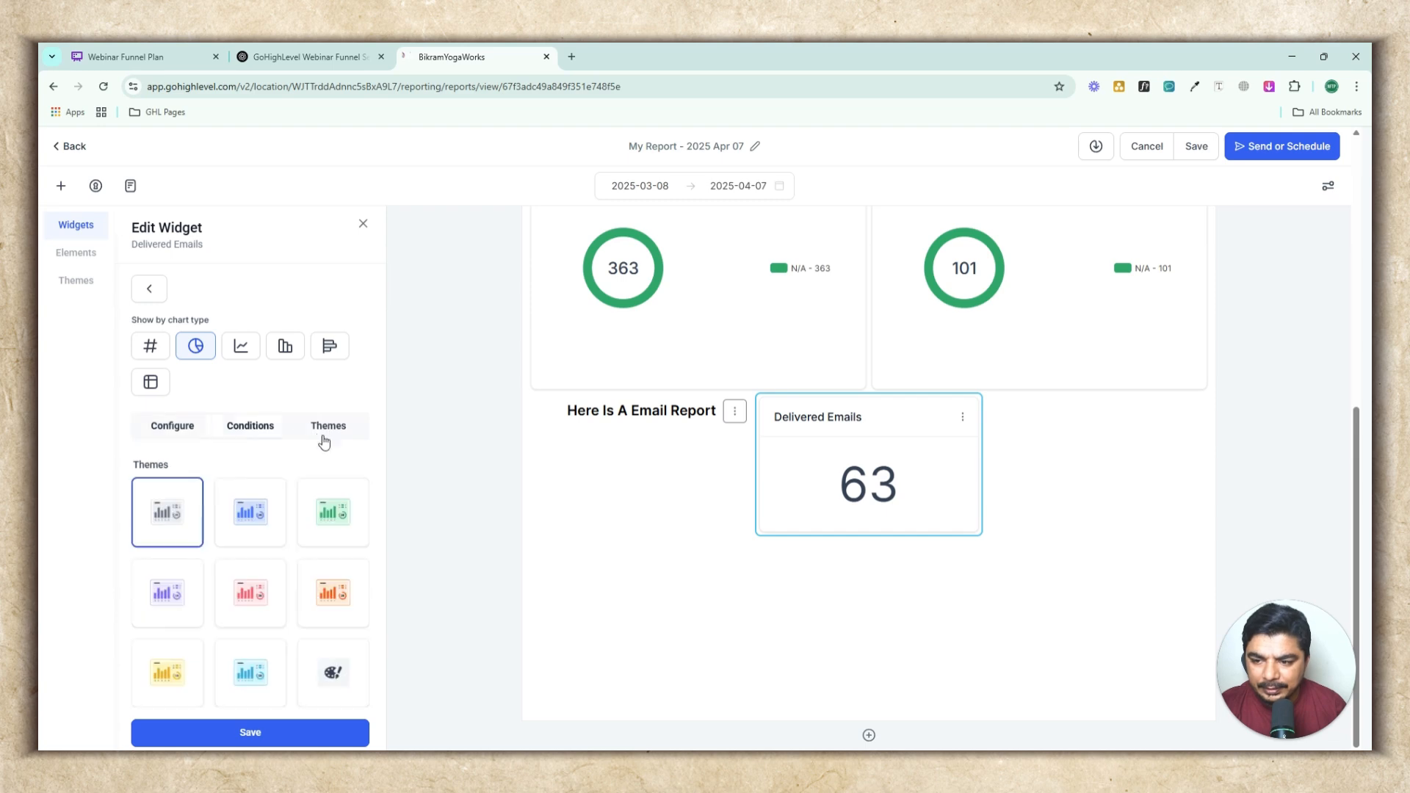
{"action": "left_click", "coordinate": [333, 507]}
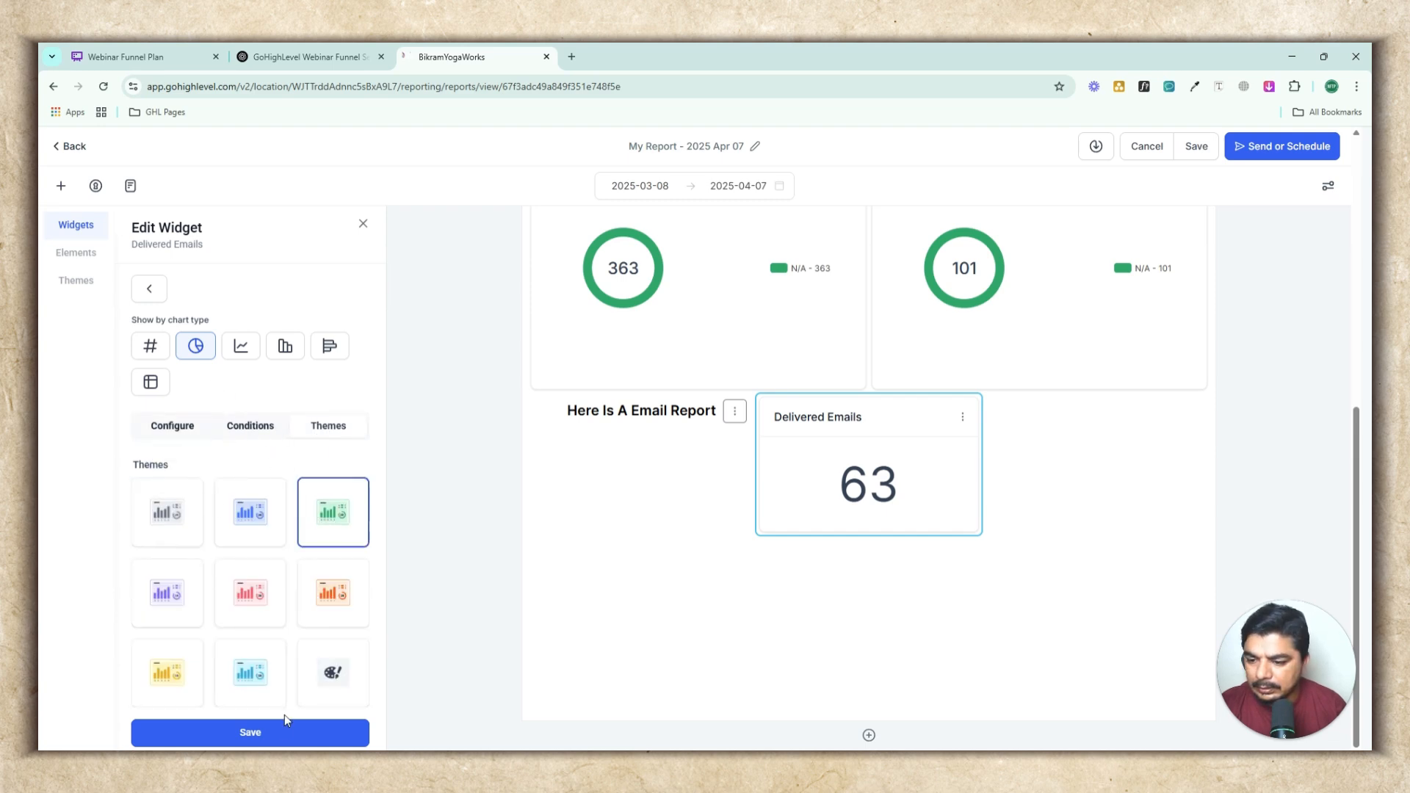
{"action": "left_click", "coordinate": [280, 740]}
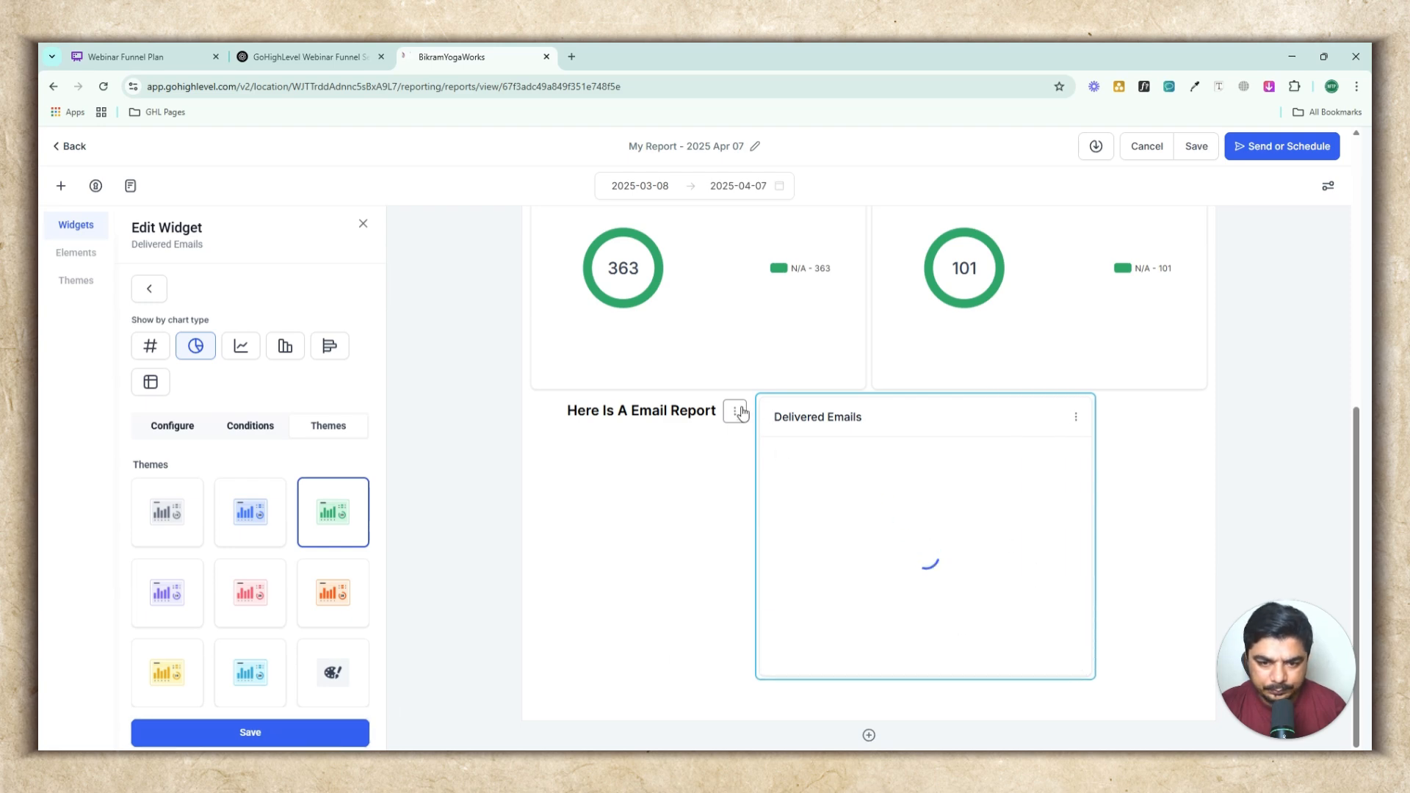
Move the Delivered Emails widget below the title and stretch the title element across the full report width
{"action": "left_click_drag", "start_coordinate": [790, 433], "coordinate": [569, 455]}
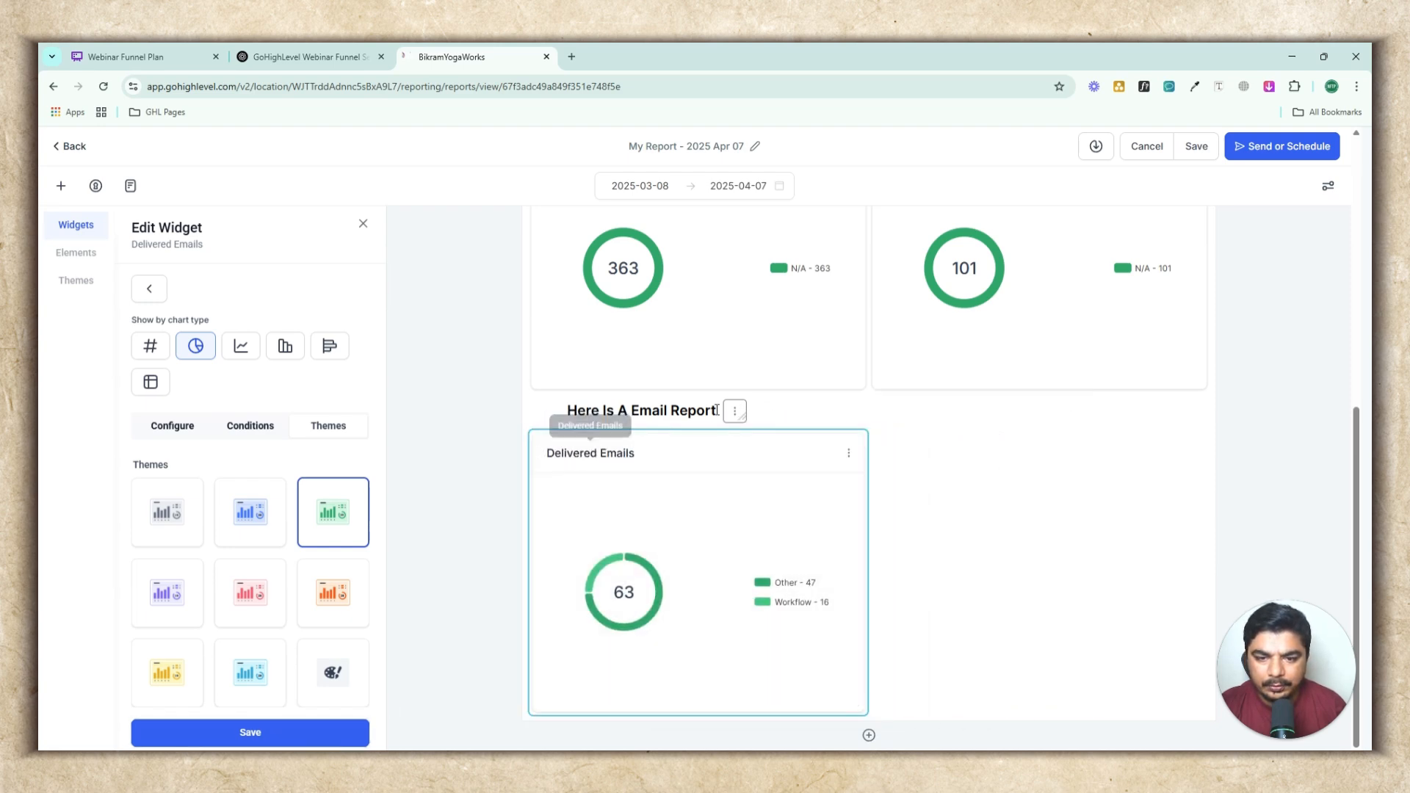
{"action": "left_click_drag", "start_coordinate": [743, 415], "coordinate": [1210, 412]}
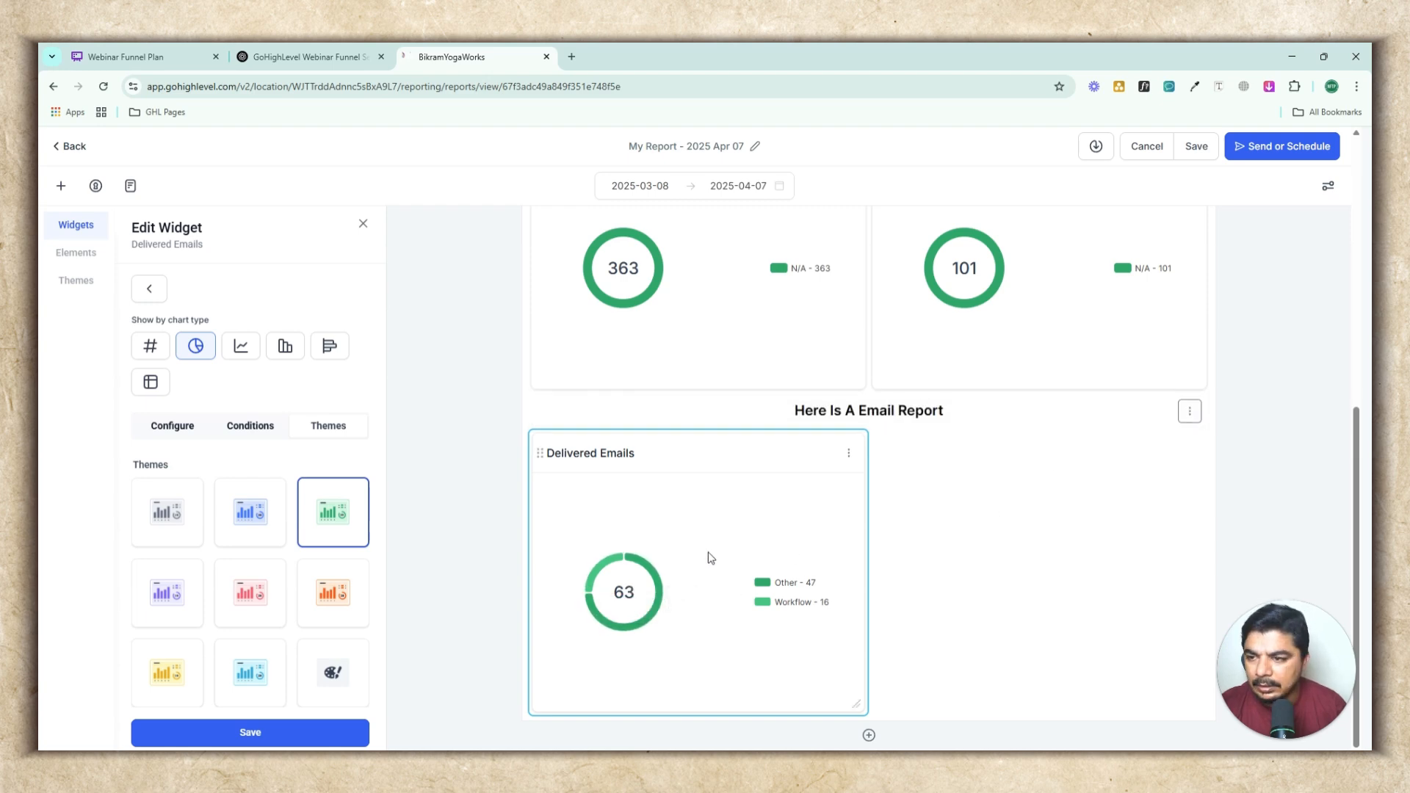
Preview the Delivered Emails widget as a line chart, return to the donut chart, and save
{"action": "left_click", "coordinate": [241, 346]}
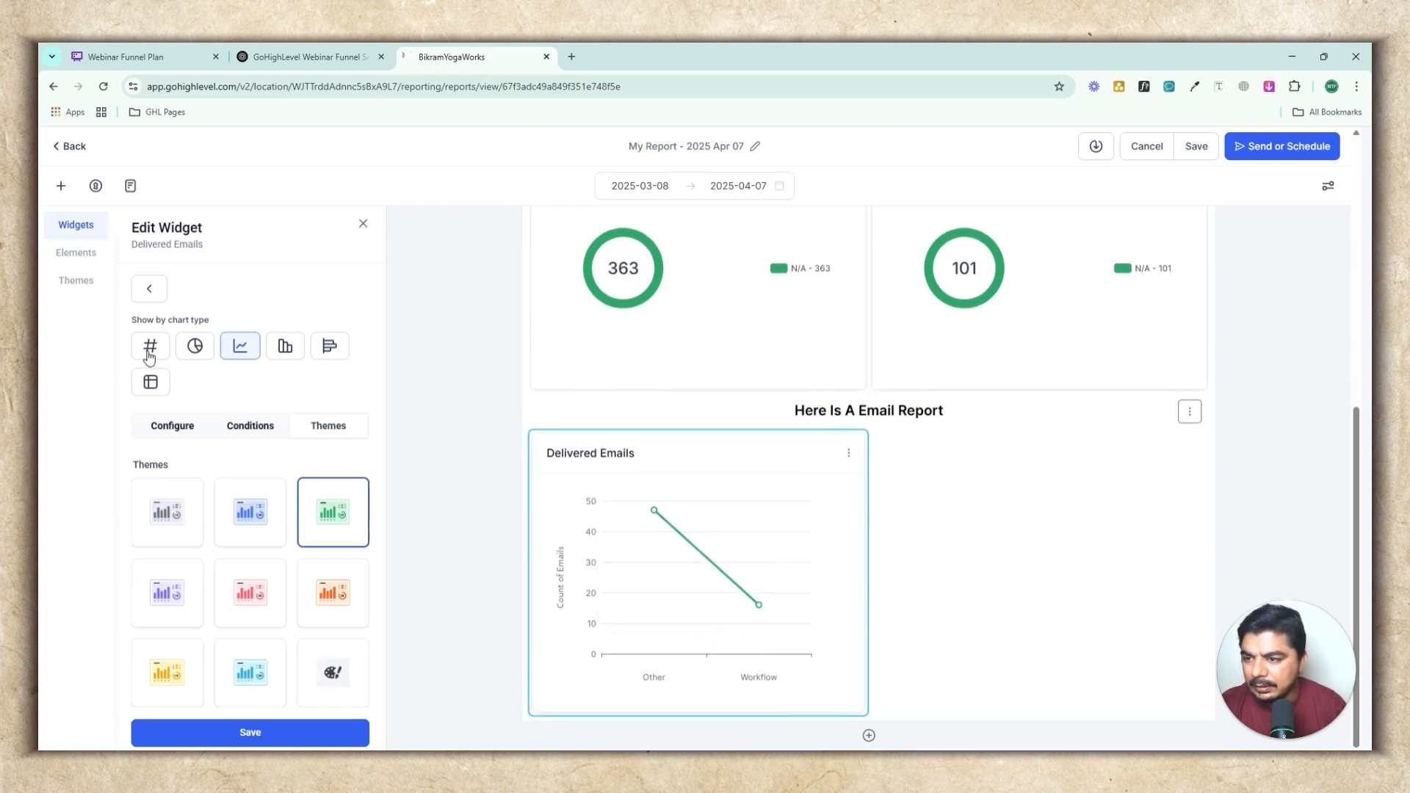
{"action": "left_click", "coordinate": [193, 355]}
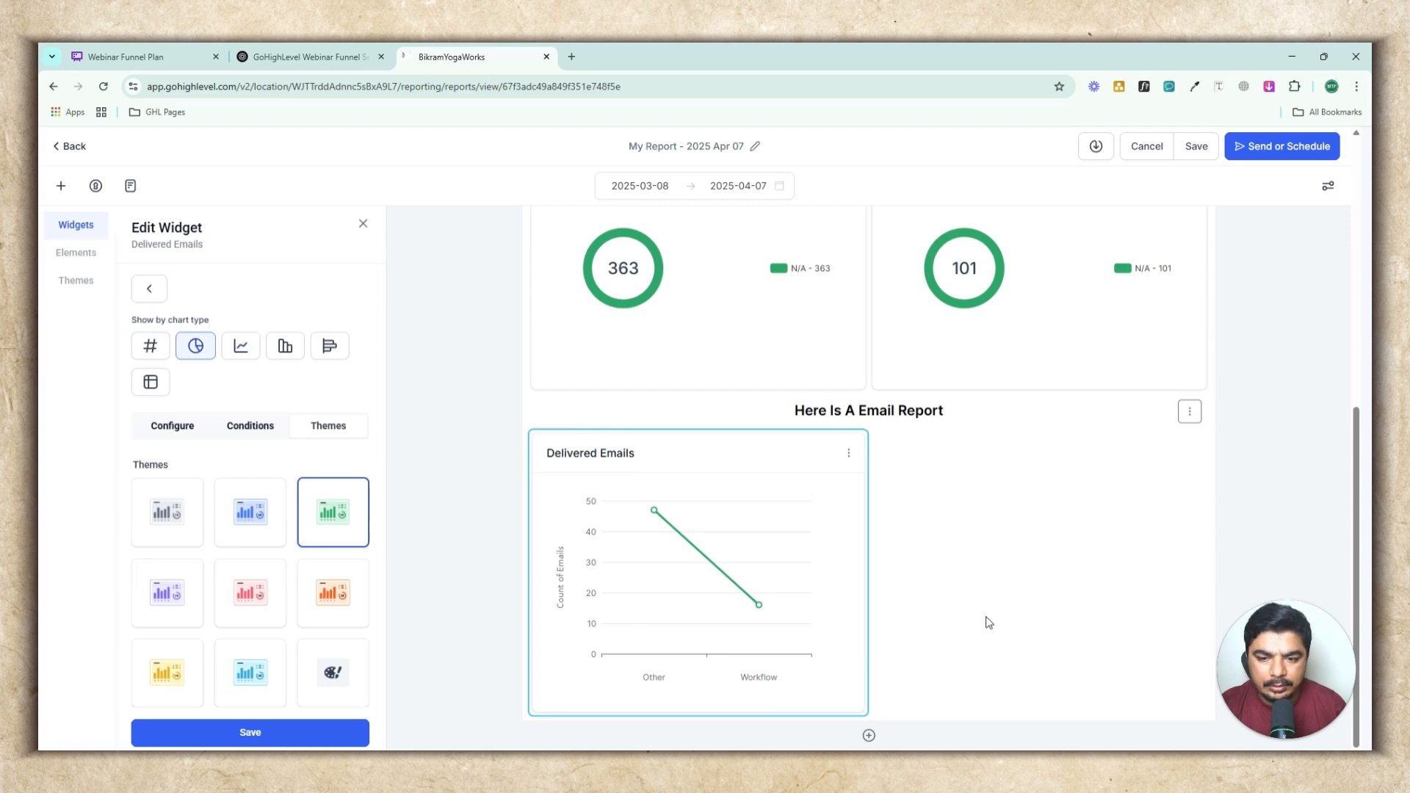
{"action": "left_click", "coordinate": [248, 743]}
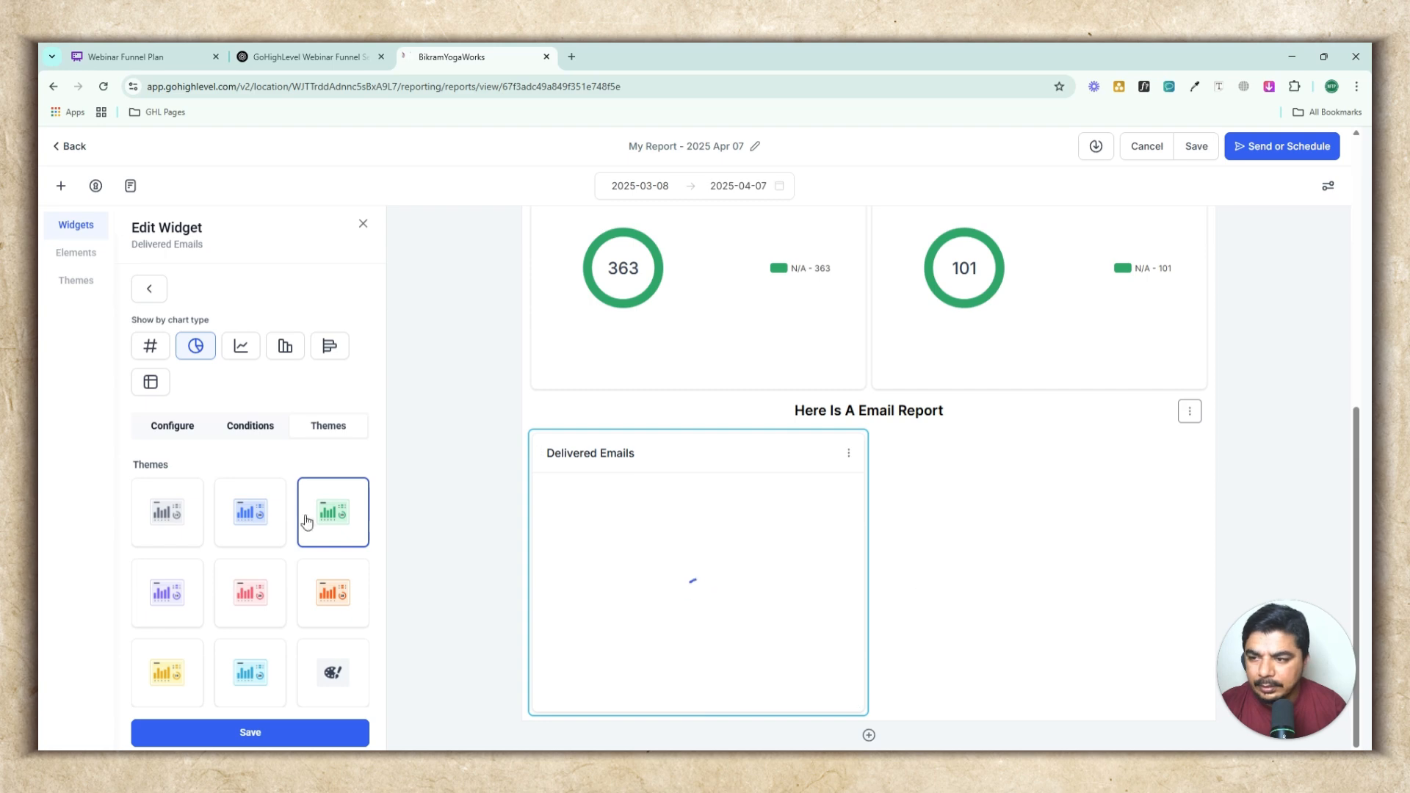
Add a Replied Emails widget from the Emails category as a donut chart and save it
{"action": "left_click", "coordinate": [144, 289]}
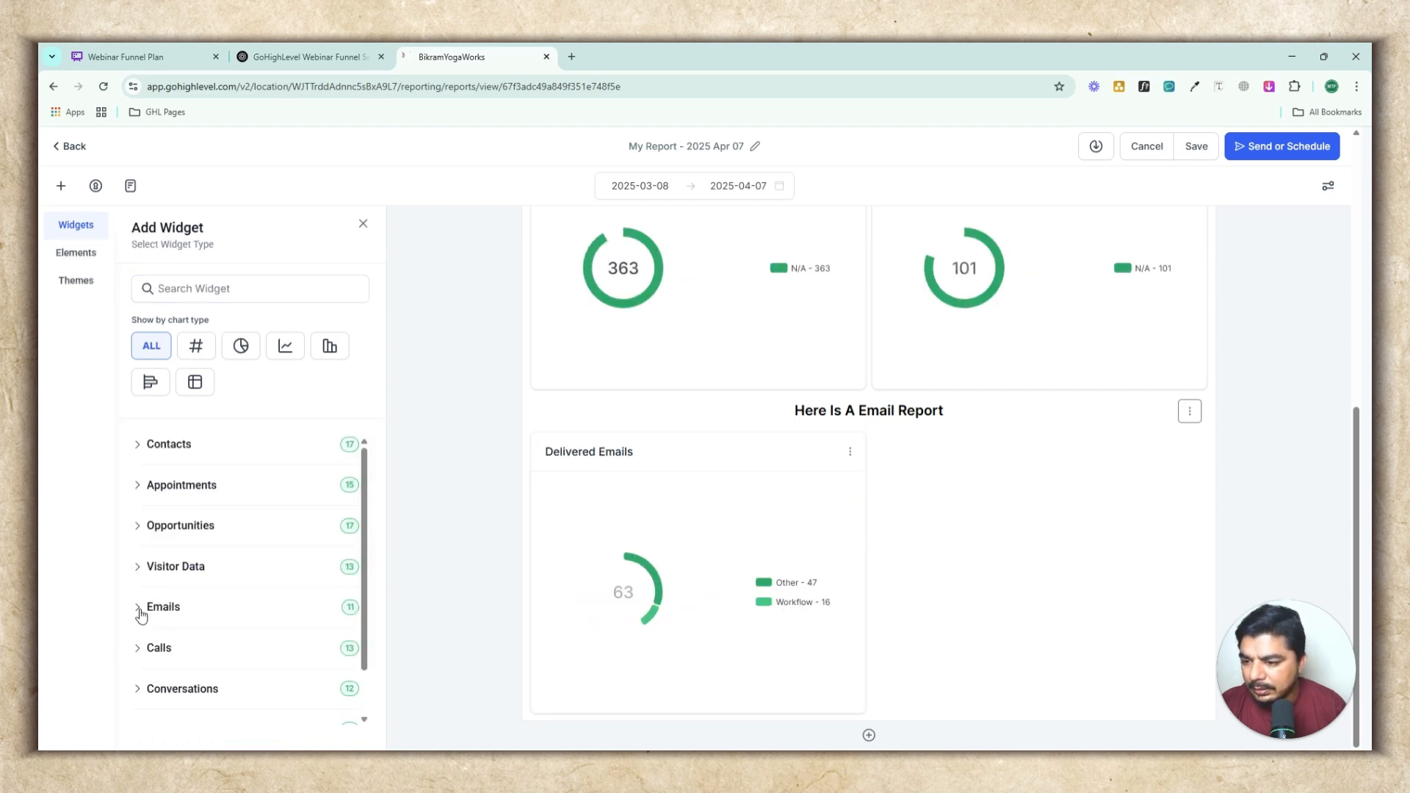
{"action": "left_click", "coordinate": [144, 609]}
{"action": "scroll", "coordinate": [301, 562], "scroll_direction": "down", "scroll_amount": 3}
{"action": "scroll", "coordinate": [321, 584], "scroll_direction": "down", "scroll_amount": 2}
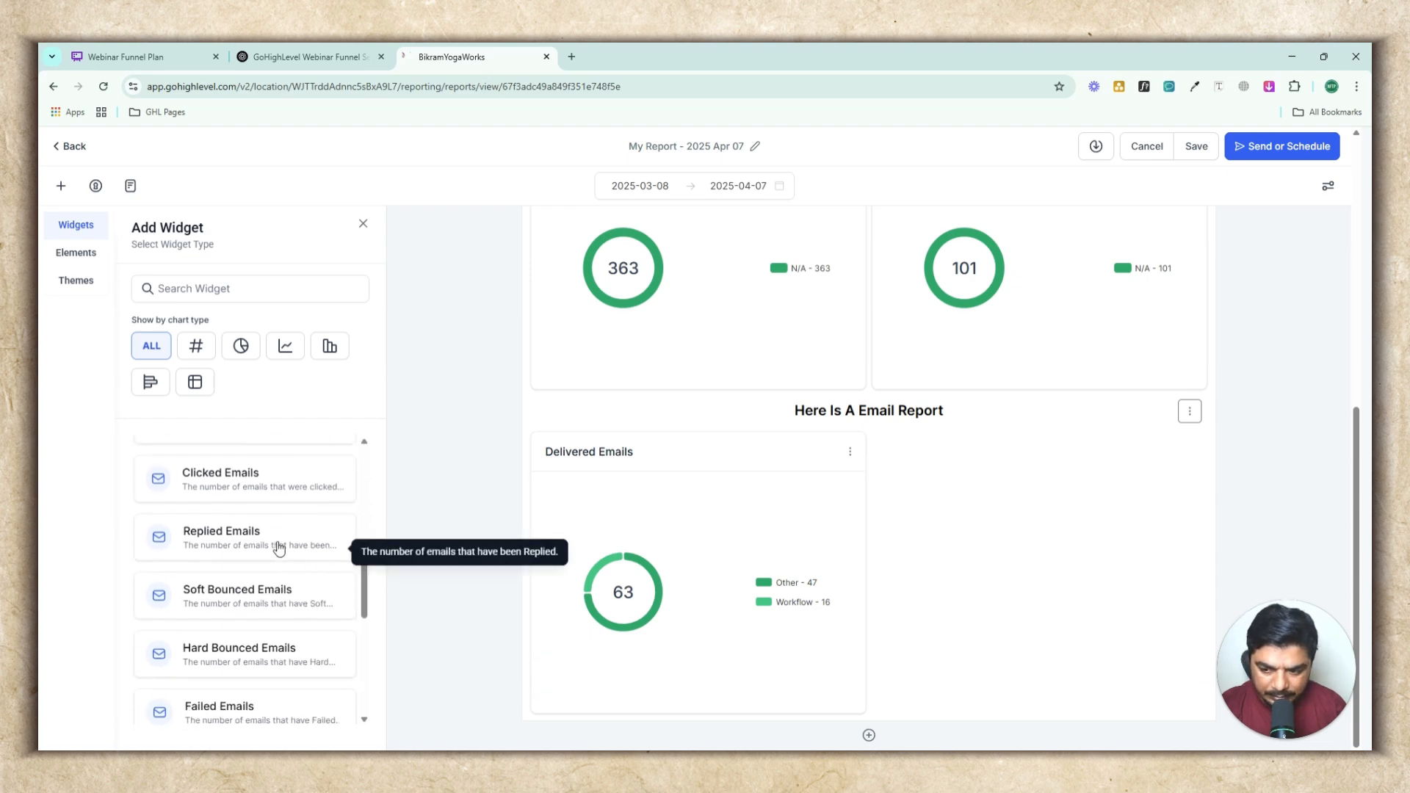
{"action": "scroll", "coordinate": [270, 652], "scroll_direction": "down", "scroll_amount": 2}
{"action": "scroll", "coordinate": [272, 652], "scroll_direction": "down", "scroll_amount": 5}
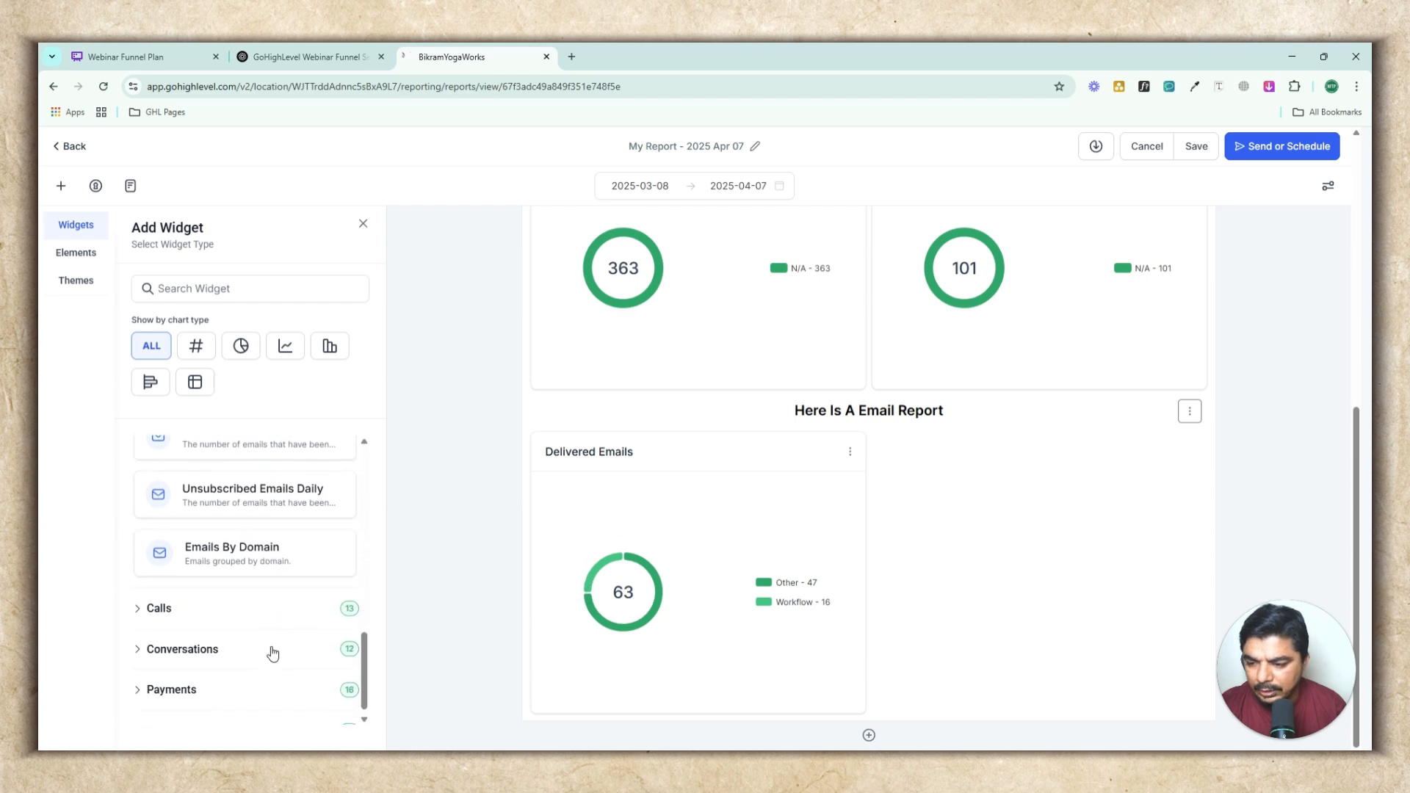
{"action": "scroll", "coordinate": [271, 652], "scroll_direction": "up", "scroll_amount": 5}
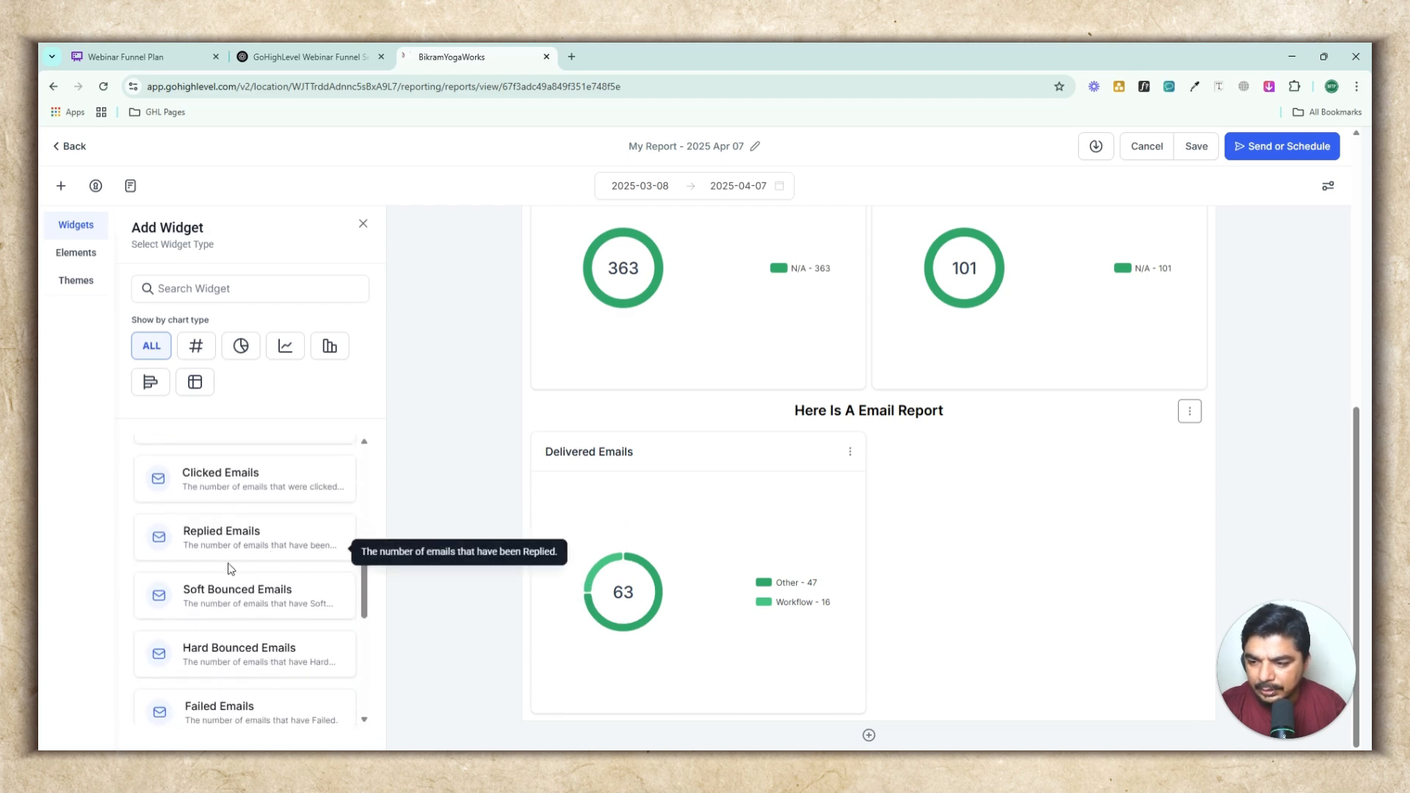
{"action": "left_click", "coordinate": [245, 538]}
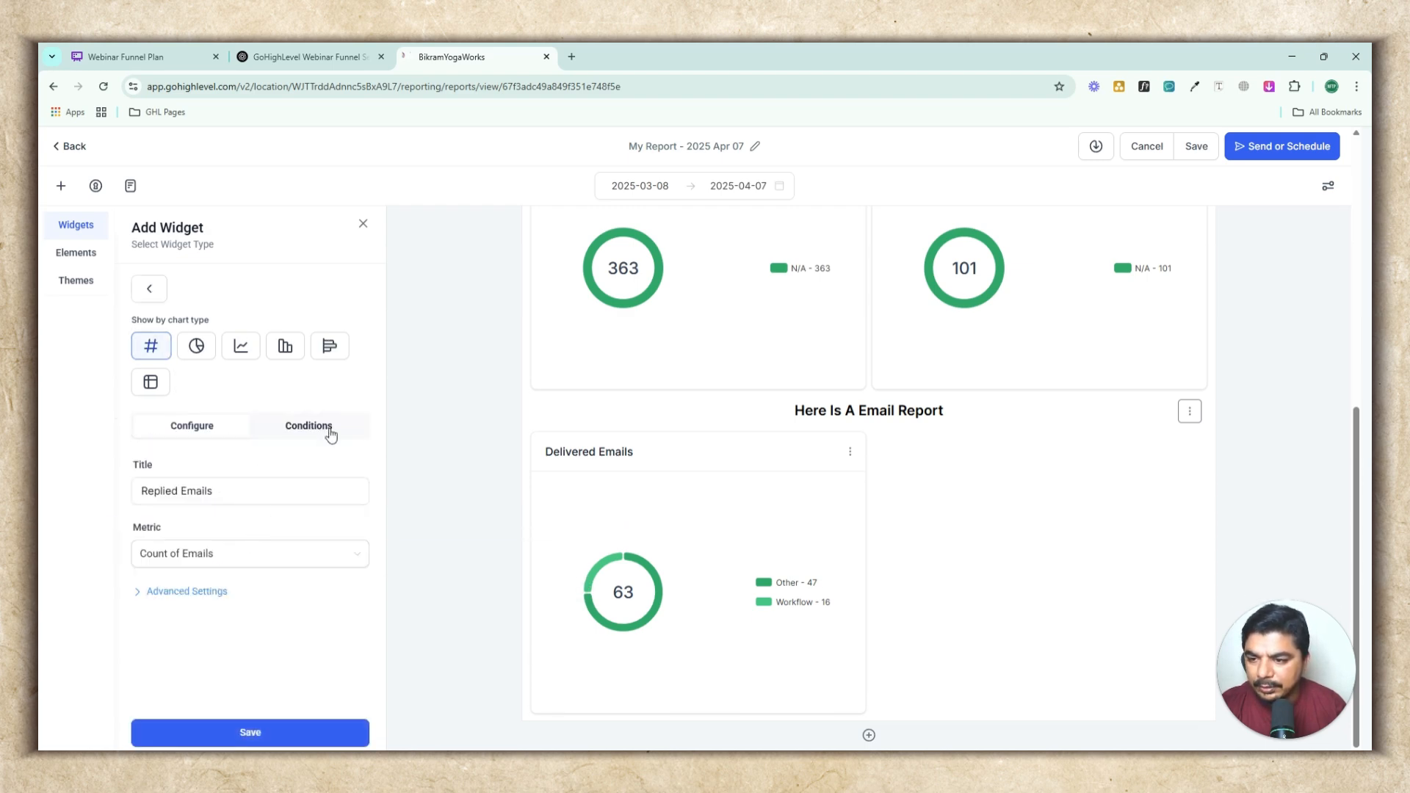
{"action": "left_click", "coordinate": [196, 345]}
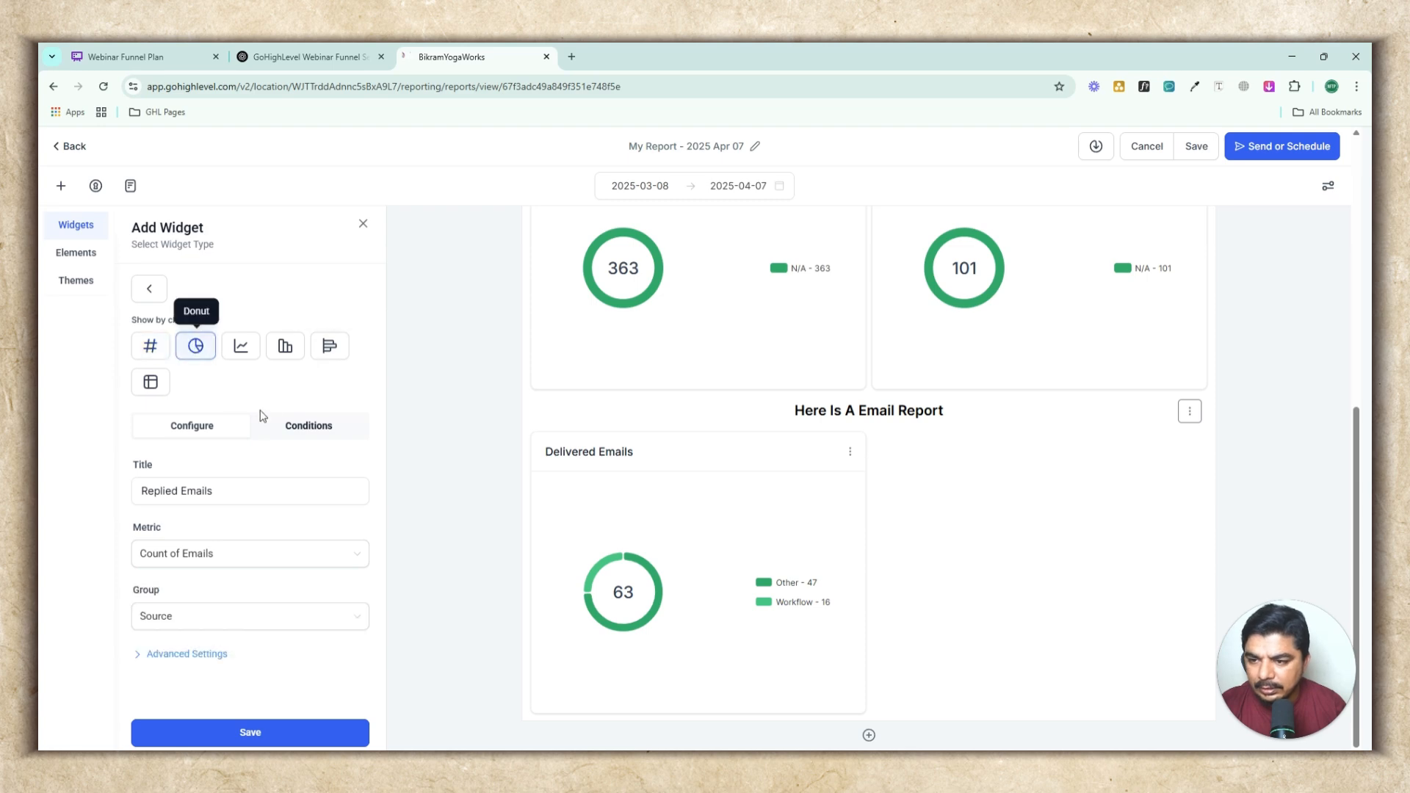
{"action": "left_click", "coordinate": [309, 426]}
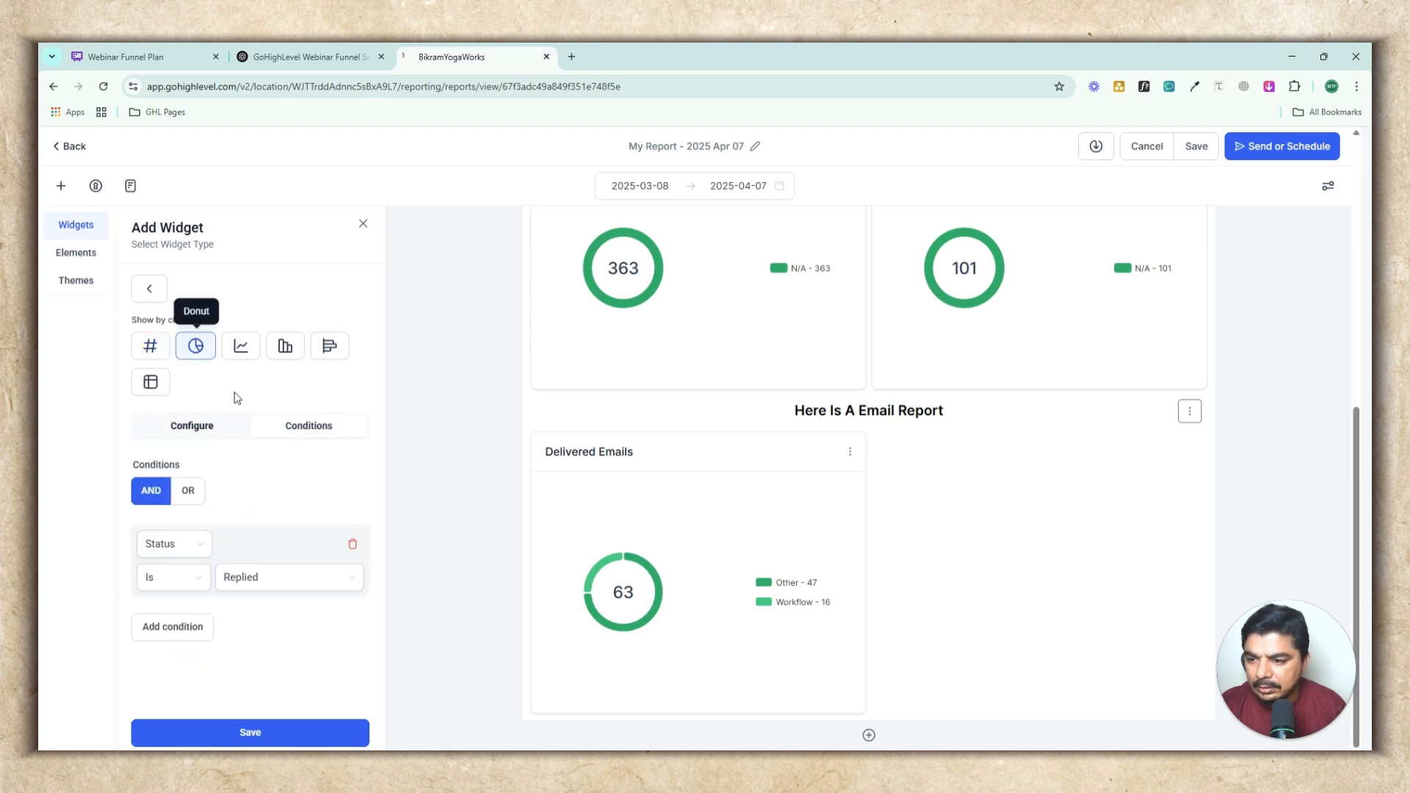
{"action": "left_click", "coordinate": [247, 731]}
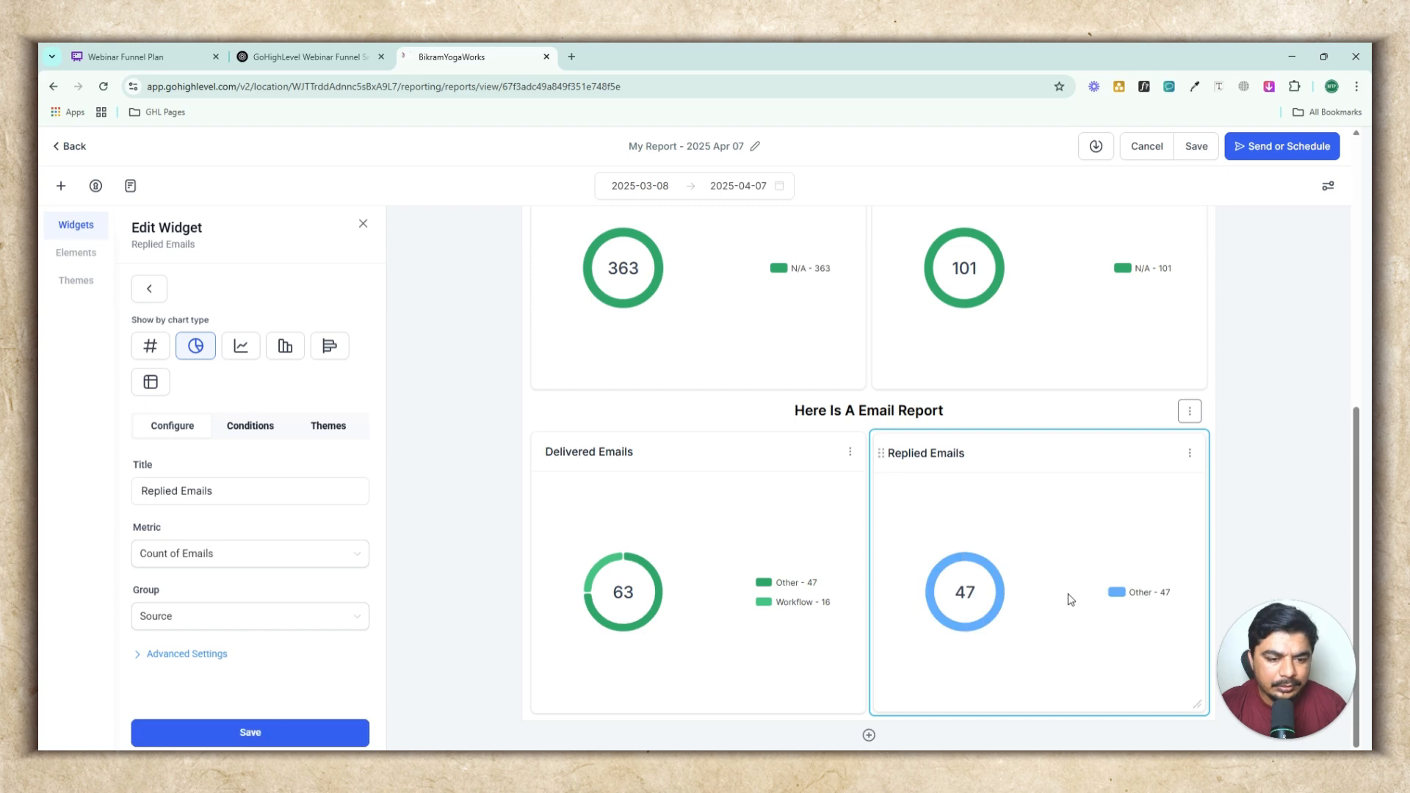
Apply the Green theme to the Replied Emails widget and save it
{"action": "left_click", "coordinate": [307, 433]}
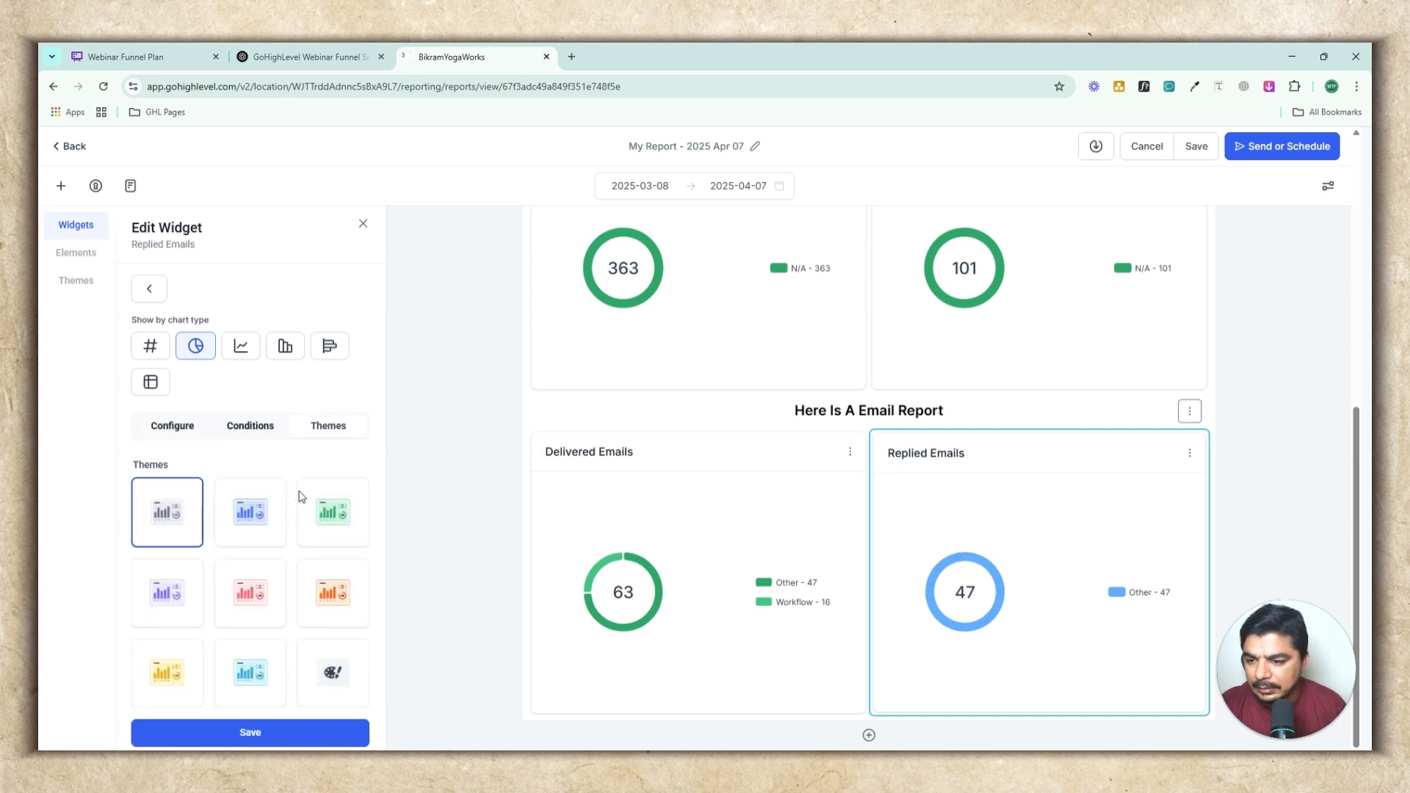
{"action": "left_click", "coordinate": [346, 492]}
{"action": "left_click", "coordinate": [246, 739]}
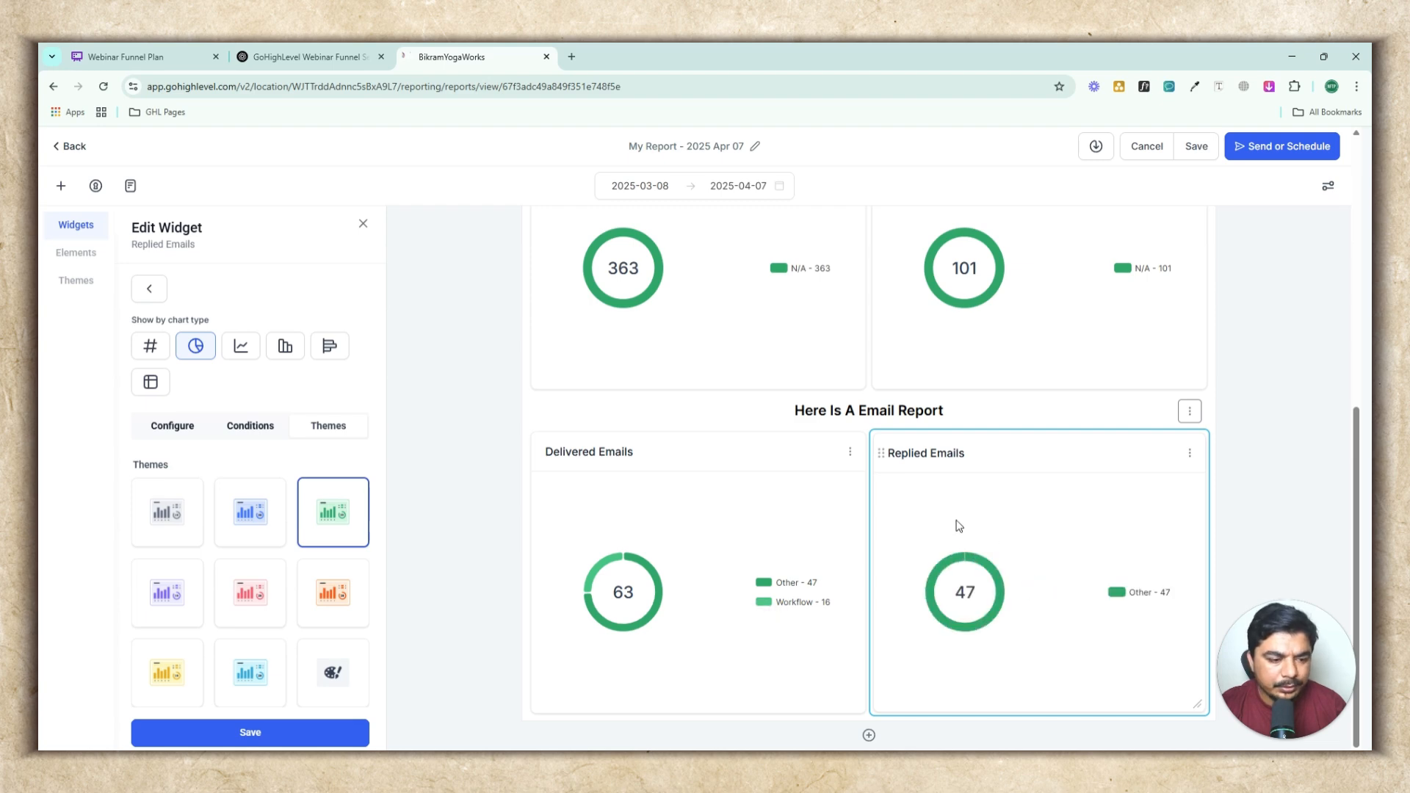
Add a Total Revenue (Last Month) widget from the Payments category and save it
{"action": "left_click", "coordinate": [149, 289]}
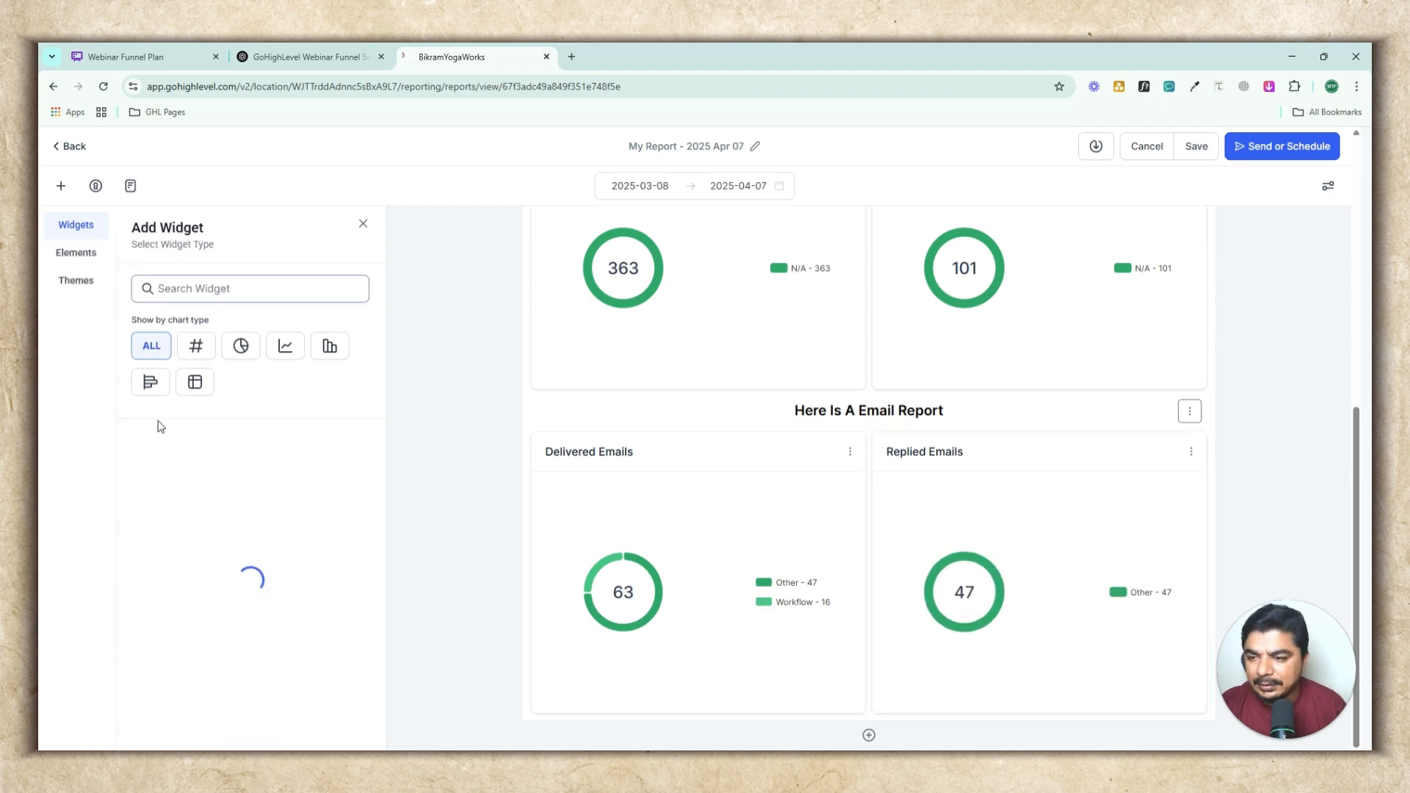
{"action": "scroll", "coordinate": [306, 529], "scroll_direction": "down", "scroll_amount": 2}
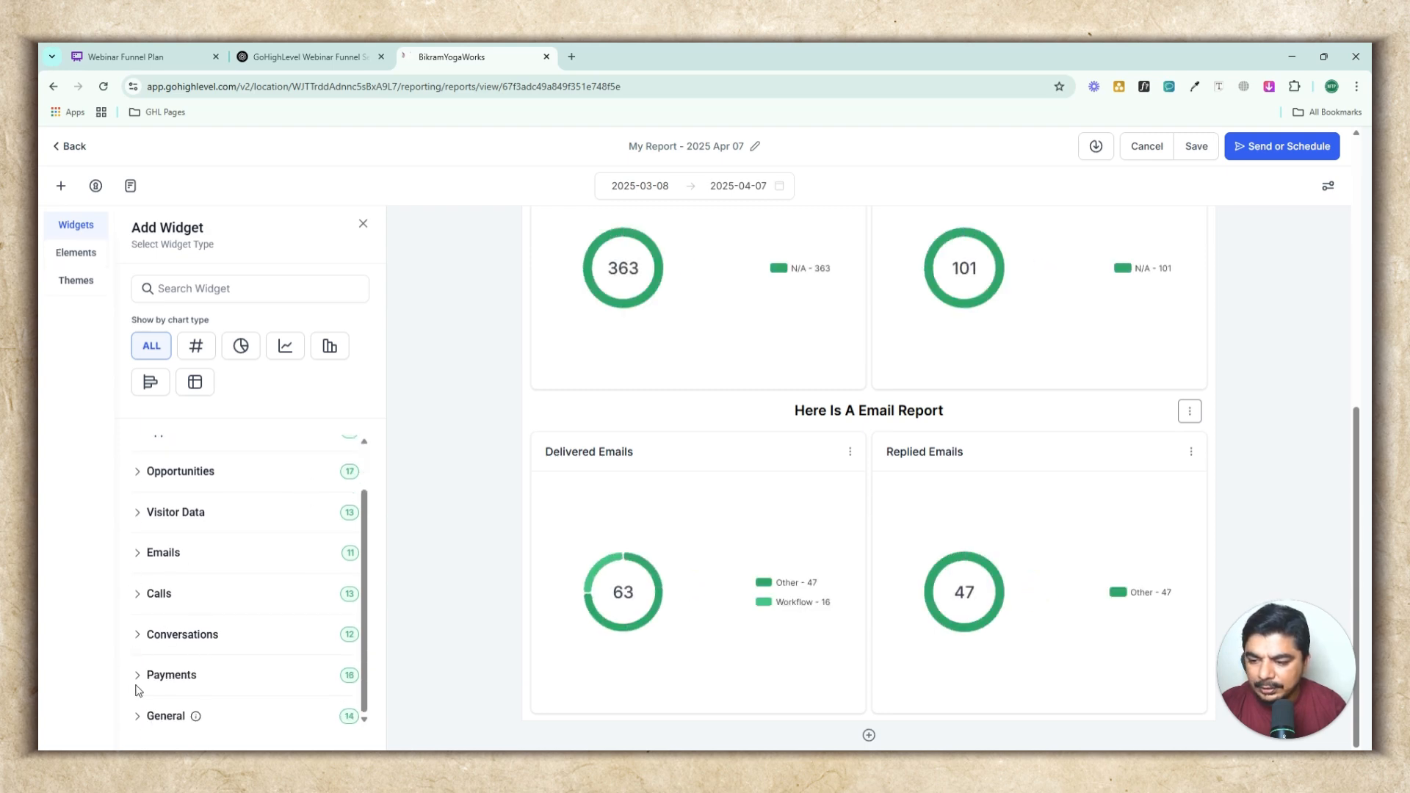
{"action": "left_click", "coordinate": [160, 680]}
{"action": "scroll", "coordinate": [338, 587], "scroll_direction": "down", "scroll_amount": 4}
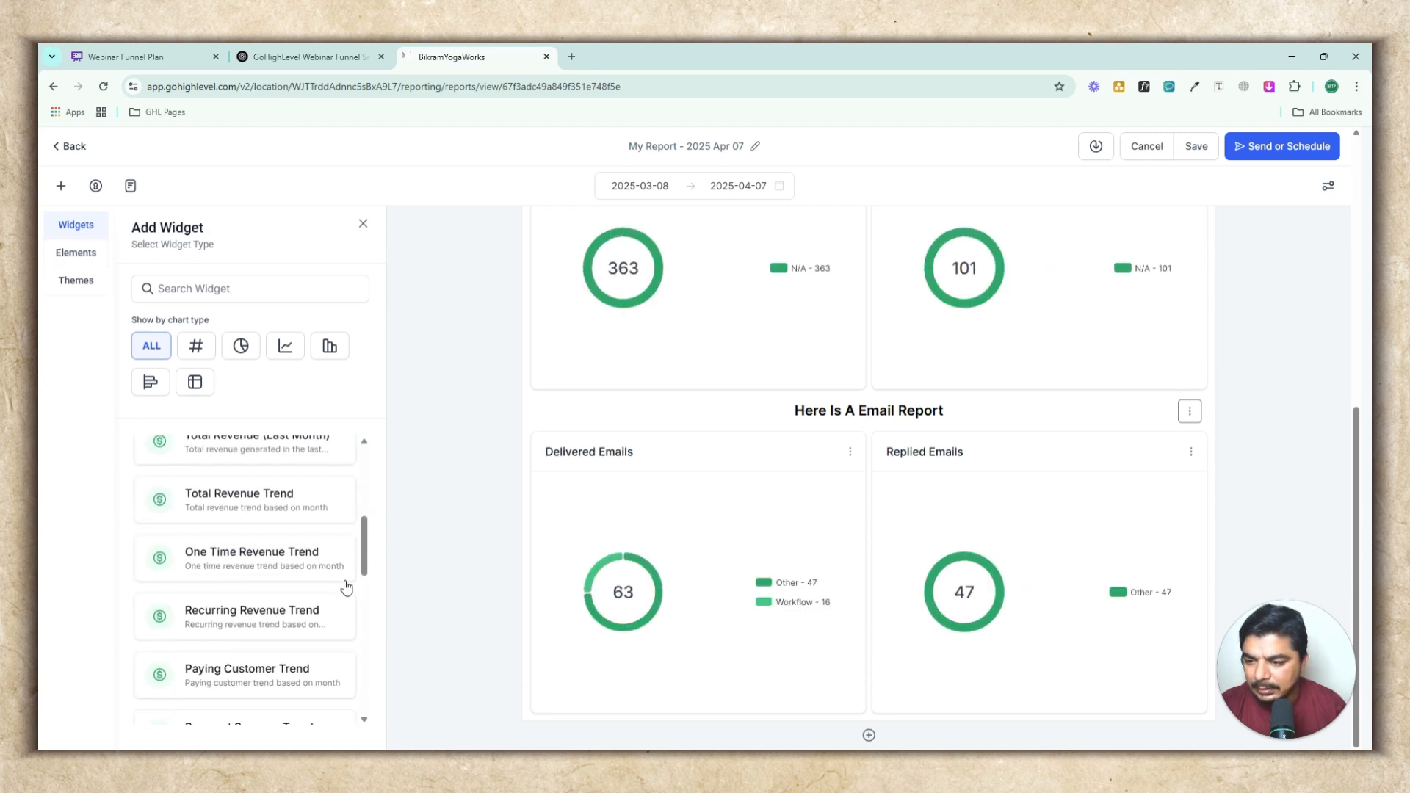
{"action": "scroll", "coordinate": [331, 587], "scroll_direction": "up", "scroll_amount": 2}
{"action": "left_click", "coordinate": [195, 584]}
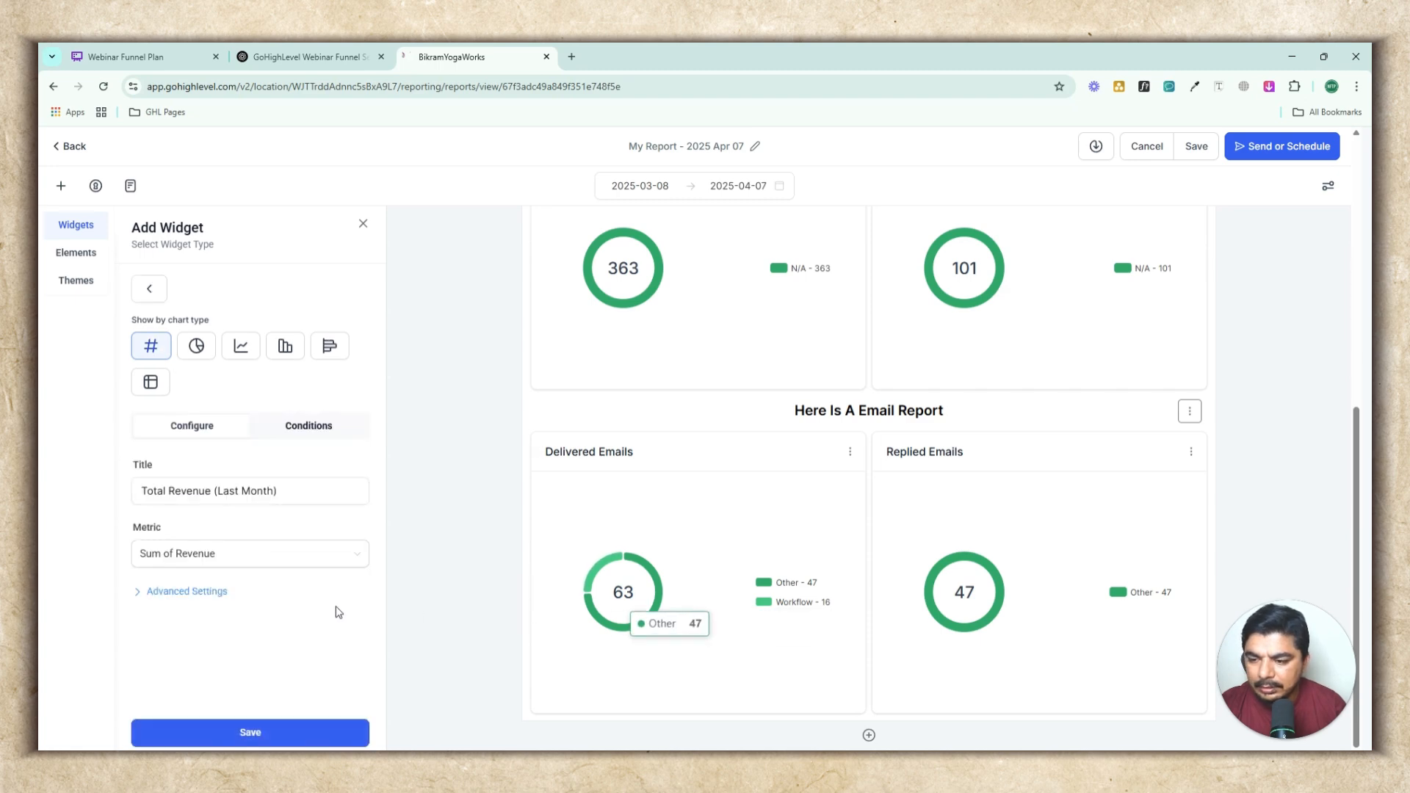
{"action": "left_click", "coordinate": [192, 725]}
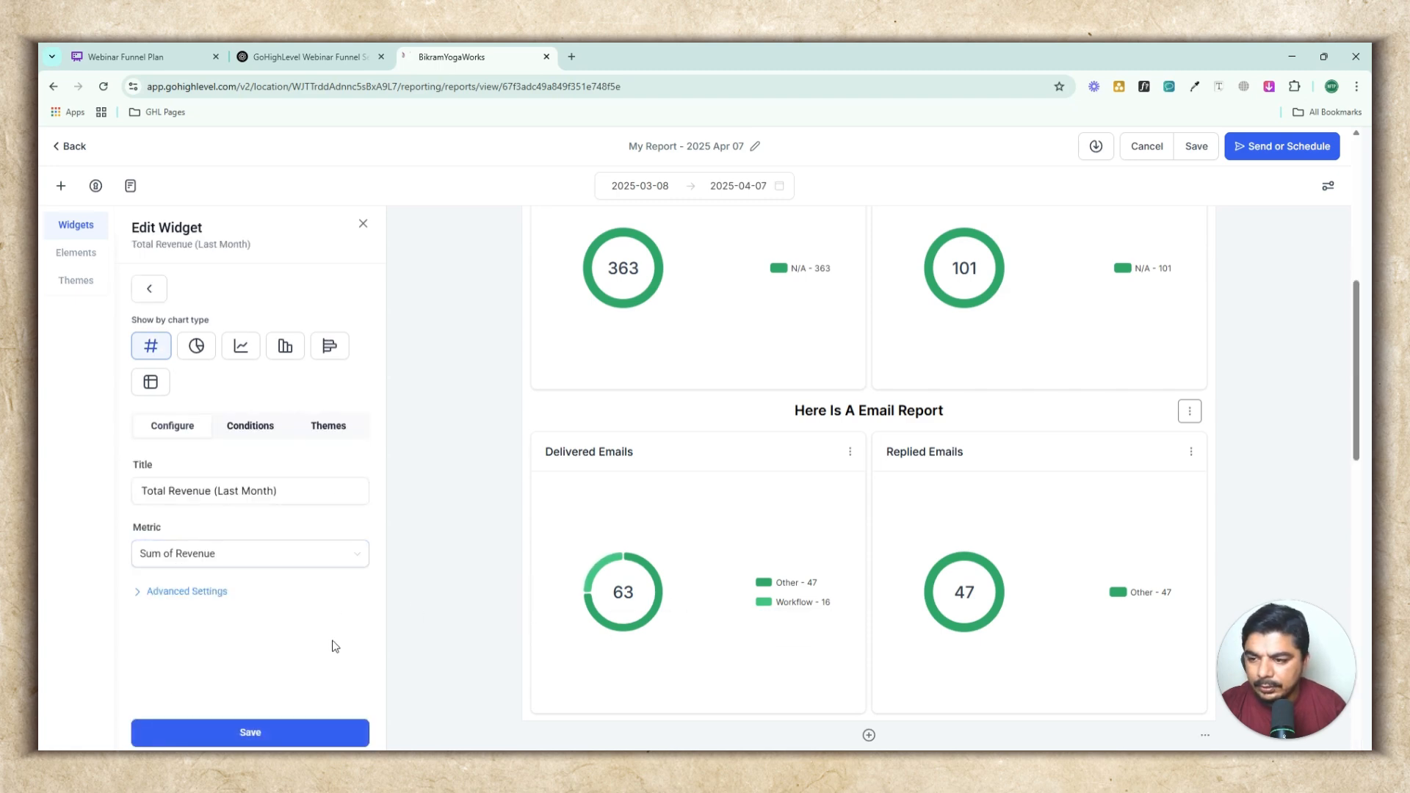
Give the Total Revenue (Last Month) widget the Green theme and switch it to a donut chart
{"action": "left_click", "coordinate": [329, 427]}
{"action": "left_click", "coordinate": [331, 508]}
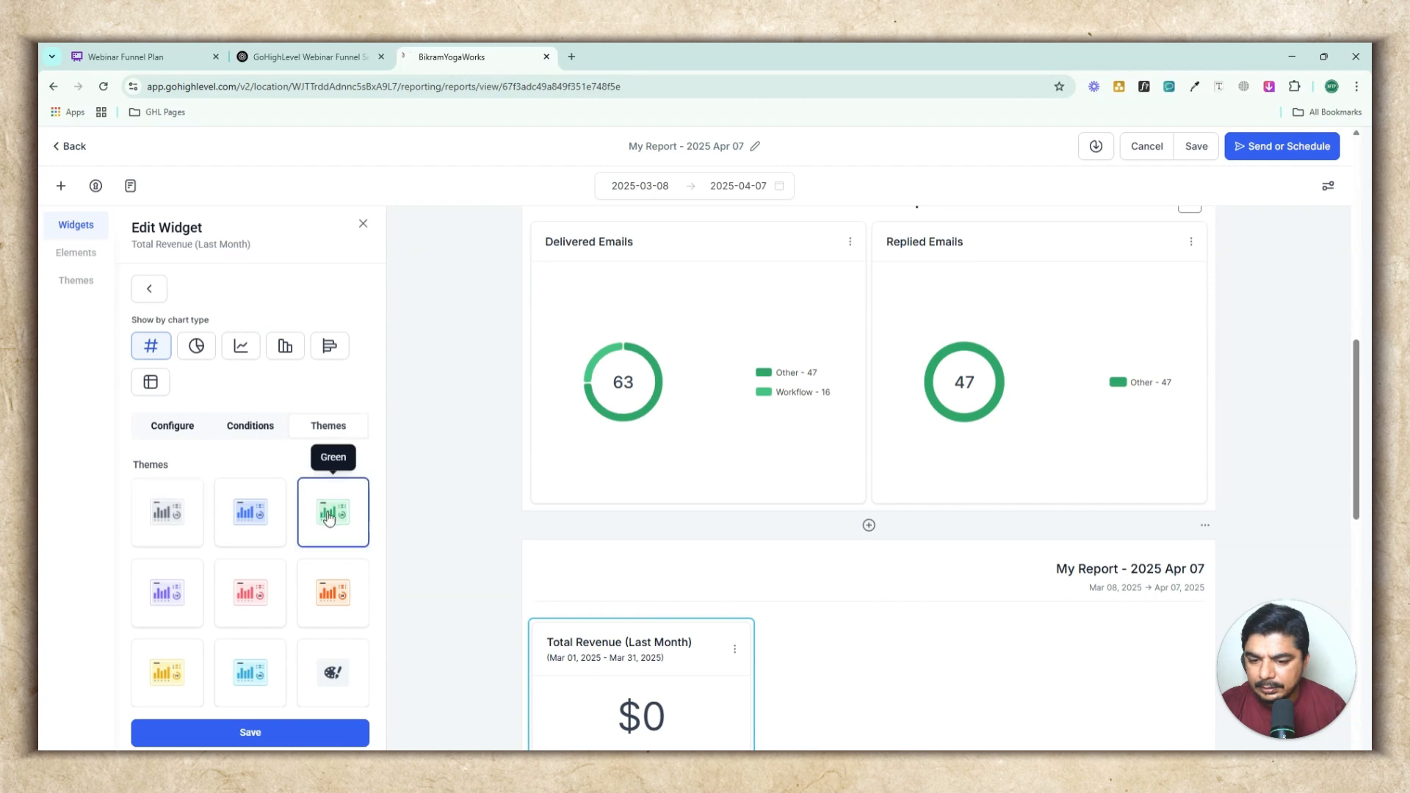
{"action": "scroll", "coordinate": [756, 472], "scroll_direction": "down", "scroll_amount": 3}
{"action": "left_click", "coordinate": [293, 733]}
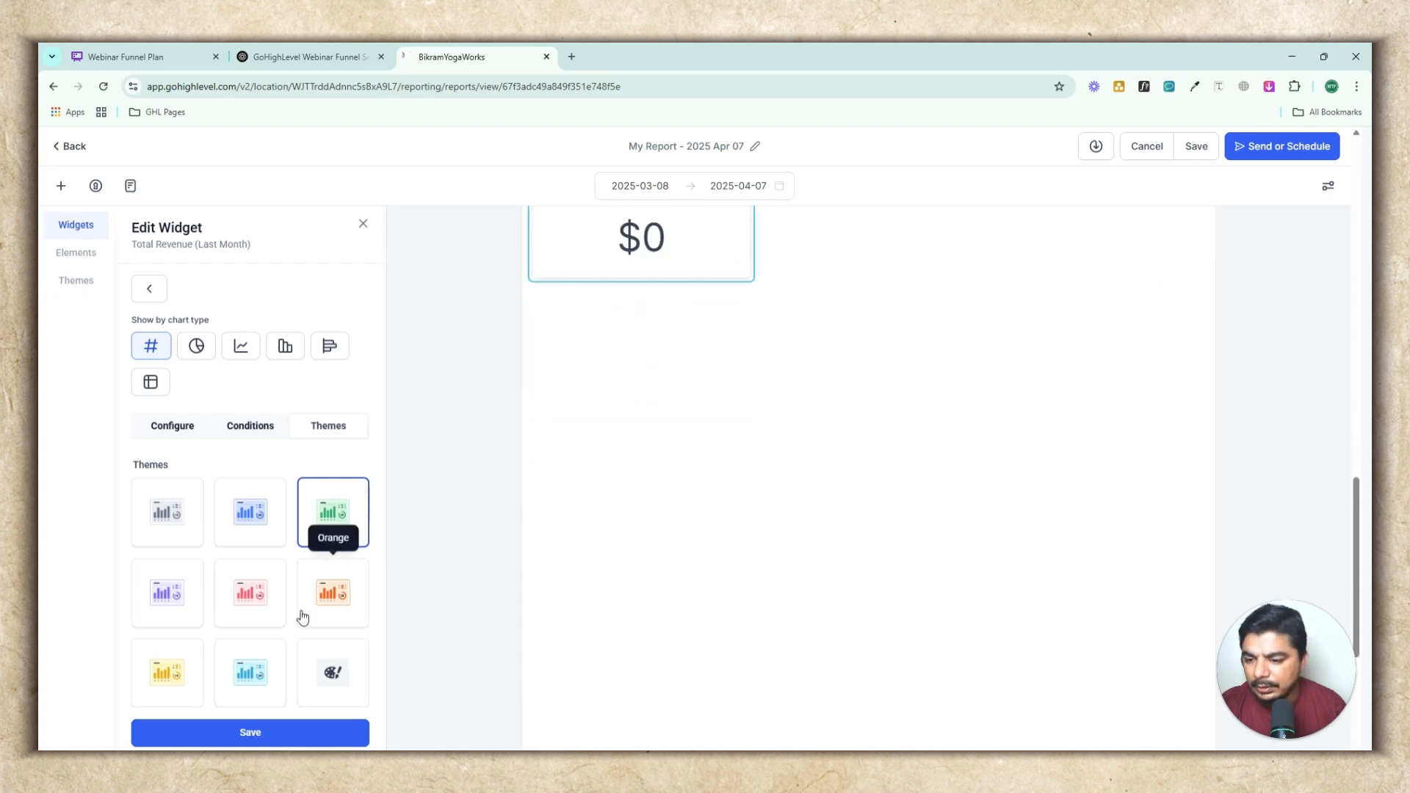
{"action": "left_click", "coordinate": [196, 346]}
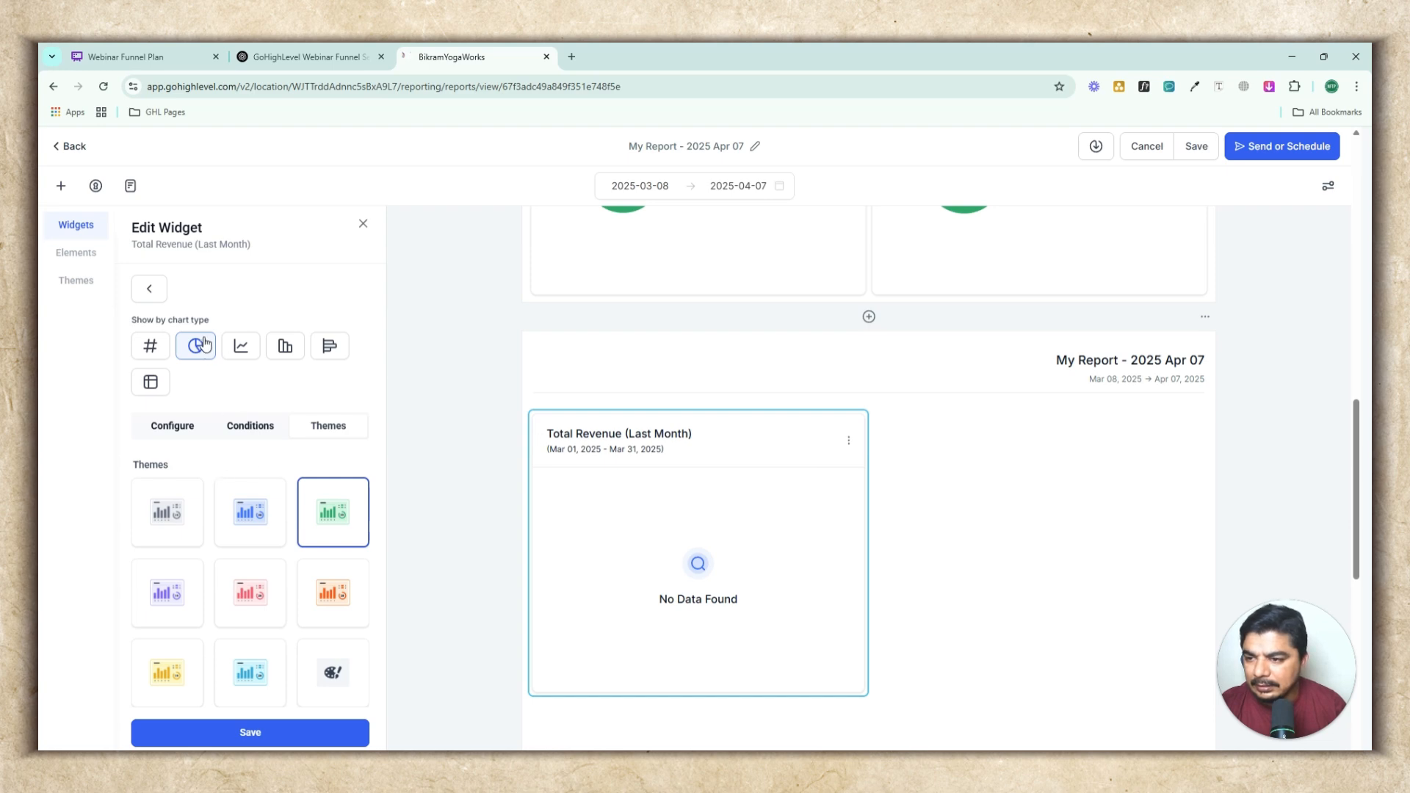
Reopen the Total Revenue (Last Month) widget's settings, set its date range override to Till Date and save it
{"action": "left_click", "coordinate": [149, 289]}
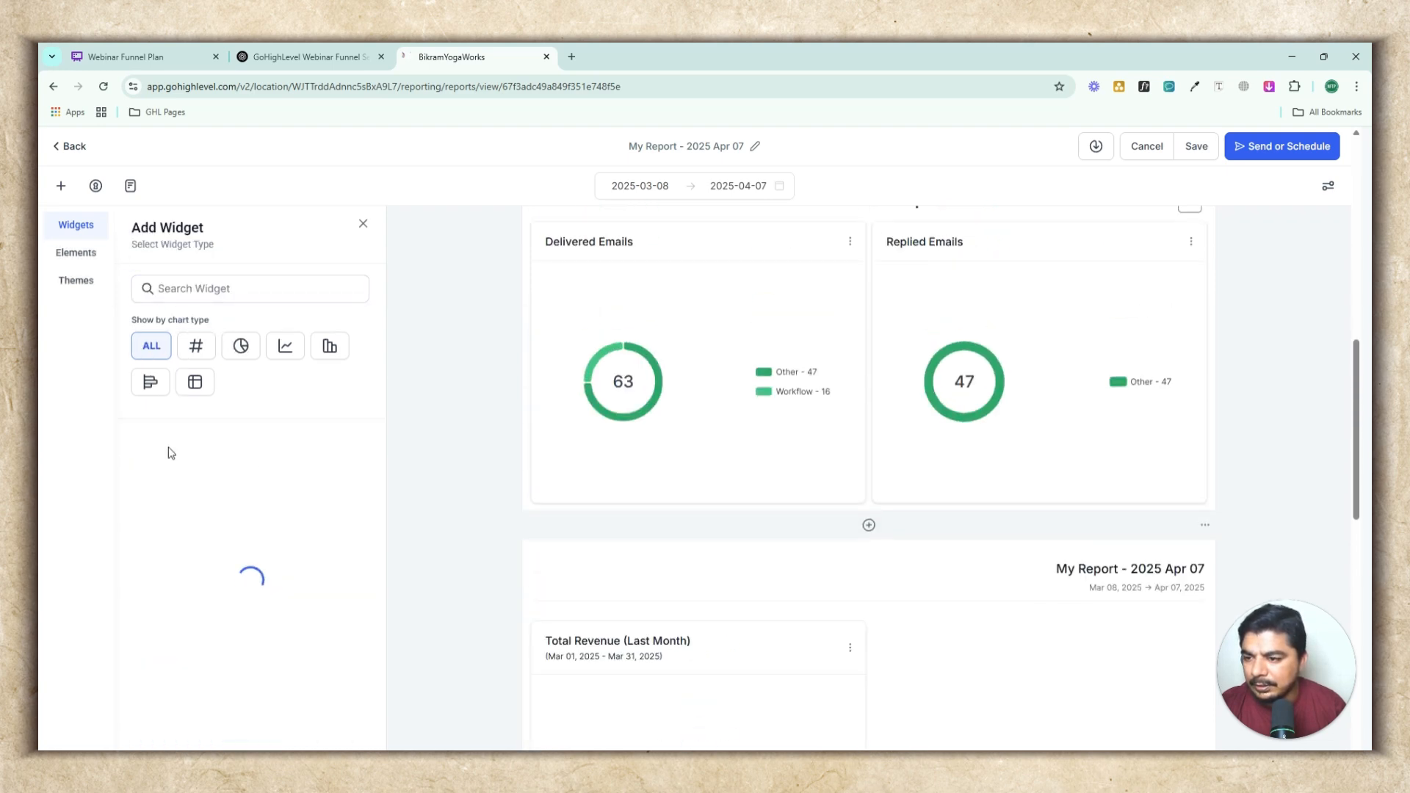
{"action": "scroll", "coordinate": [839, 608], "scroll_direction": "down", "scroll_amount": 2}
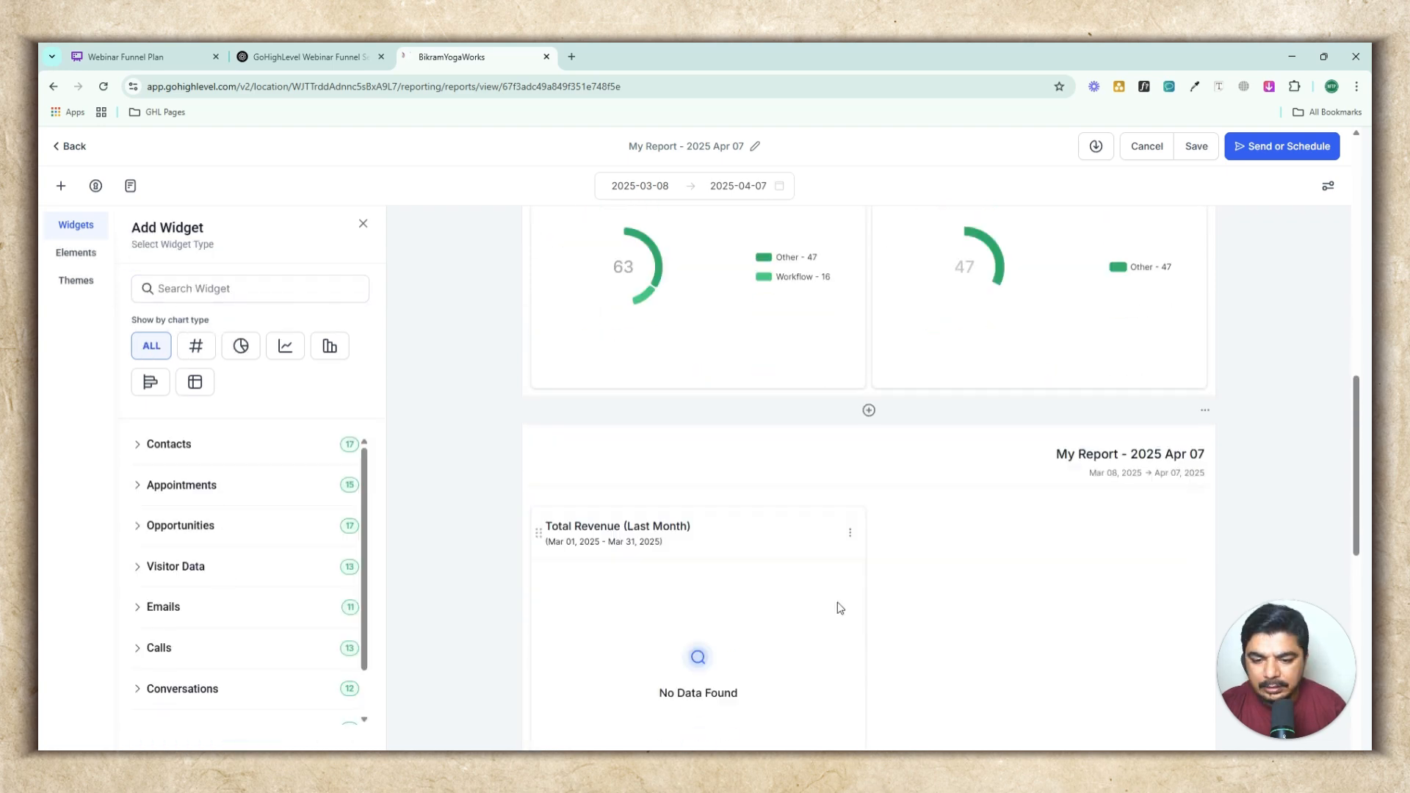
{"action": "left_click", "coordinate": [850, 510]}
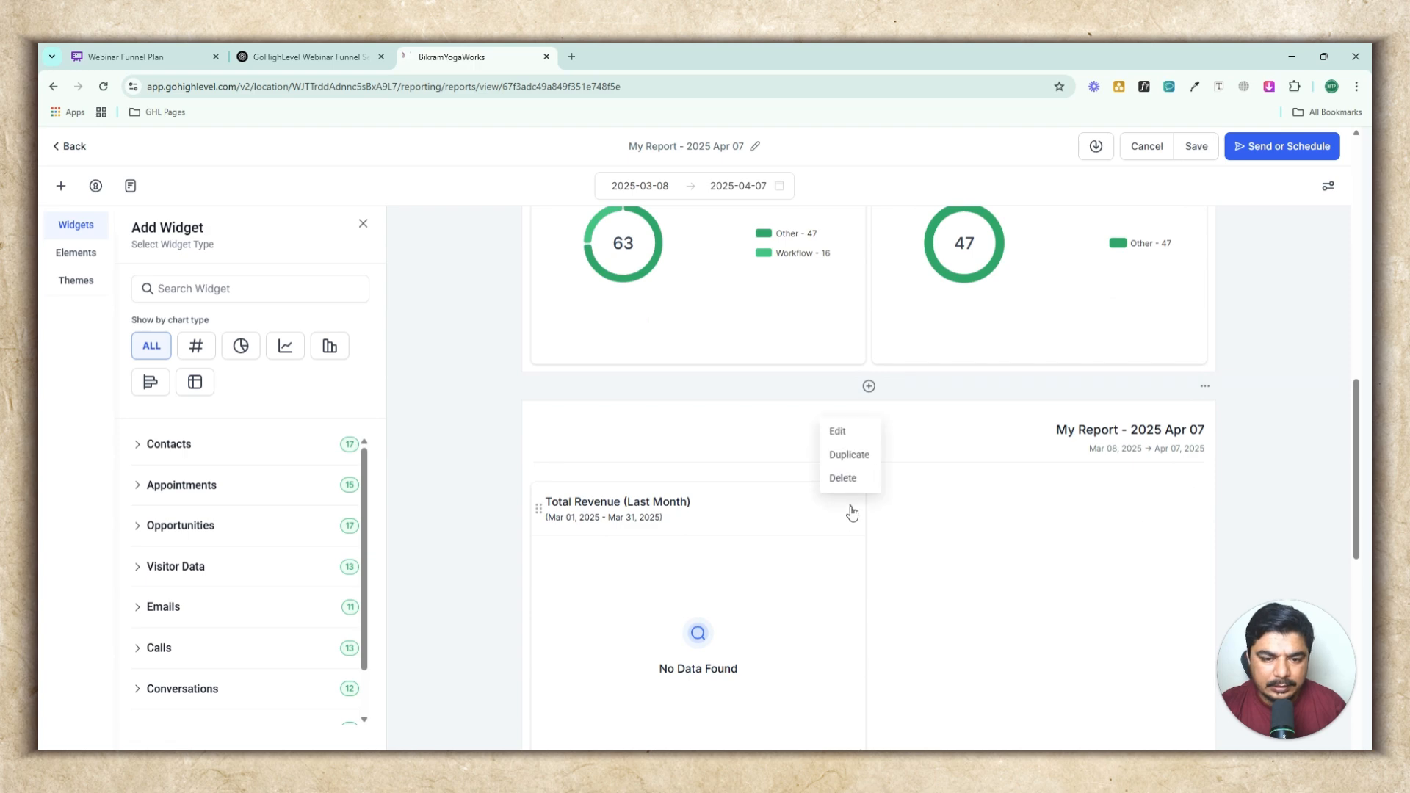
{"action": "left_click", "coordinate": [840, 432]}
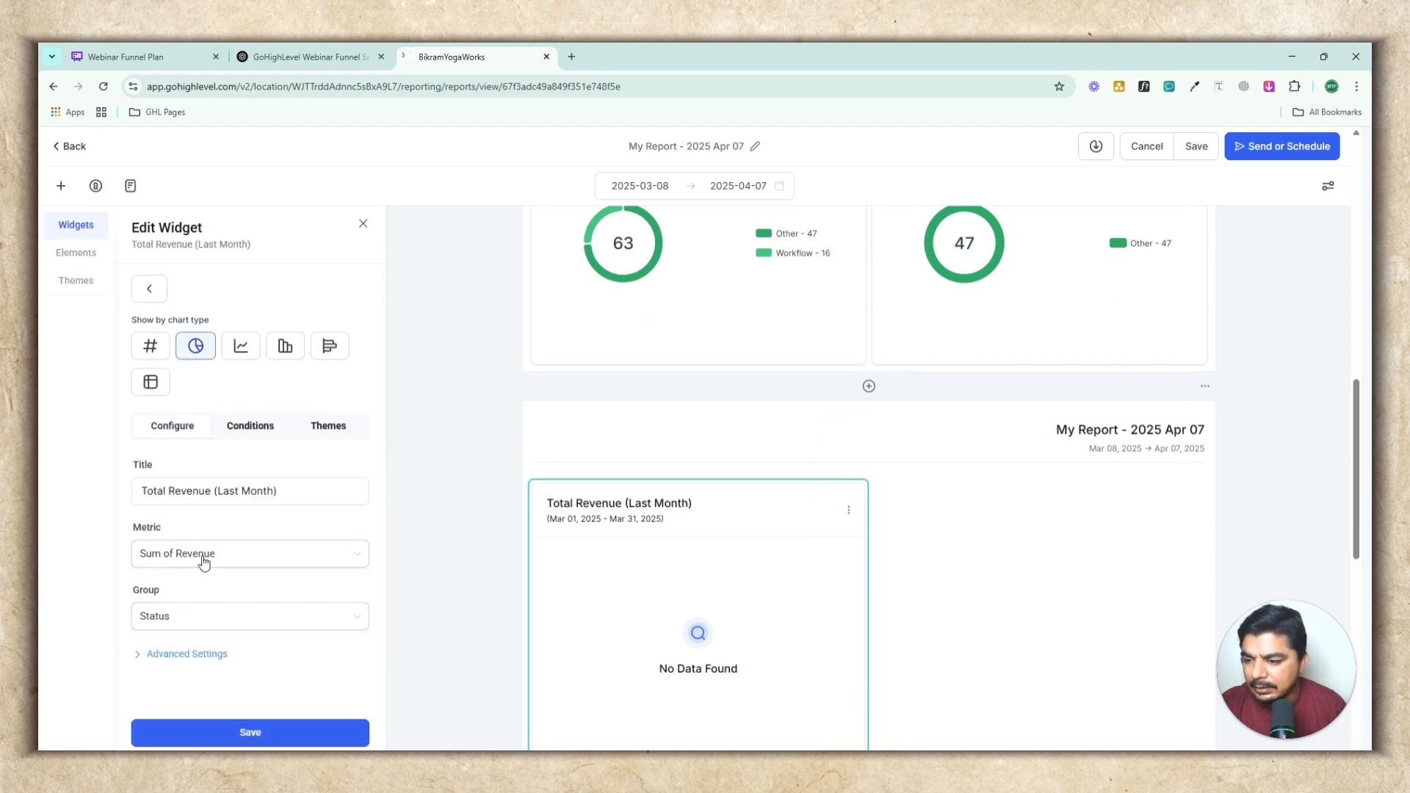
{"action": "left_click", "coordinate": [204, 558]}
{"action": "left_click", "coordinate": [203, 556]}
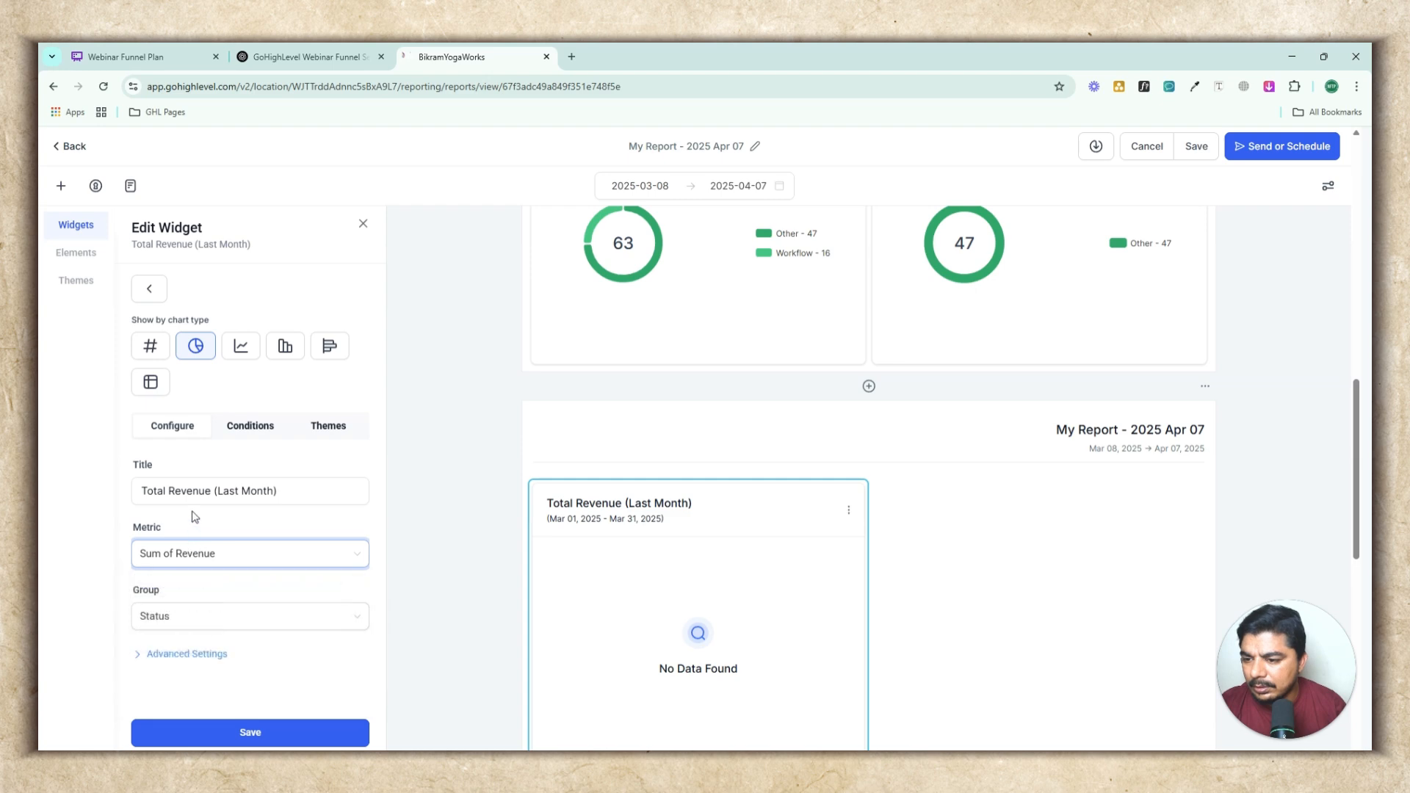
{"action": "left_click", "coordinate": [241, 500]}
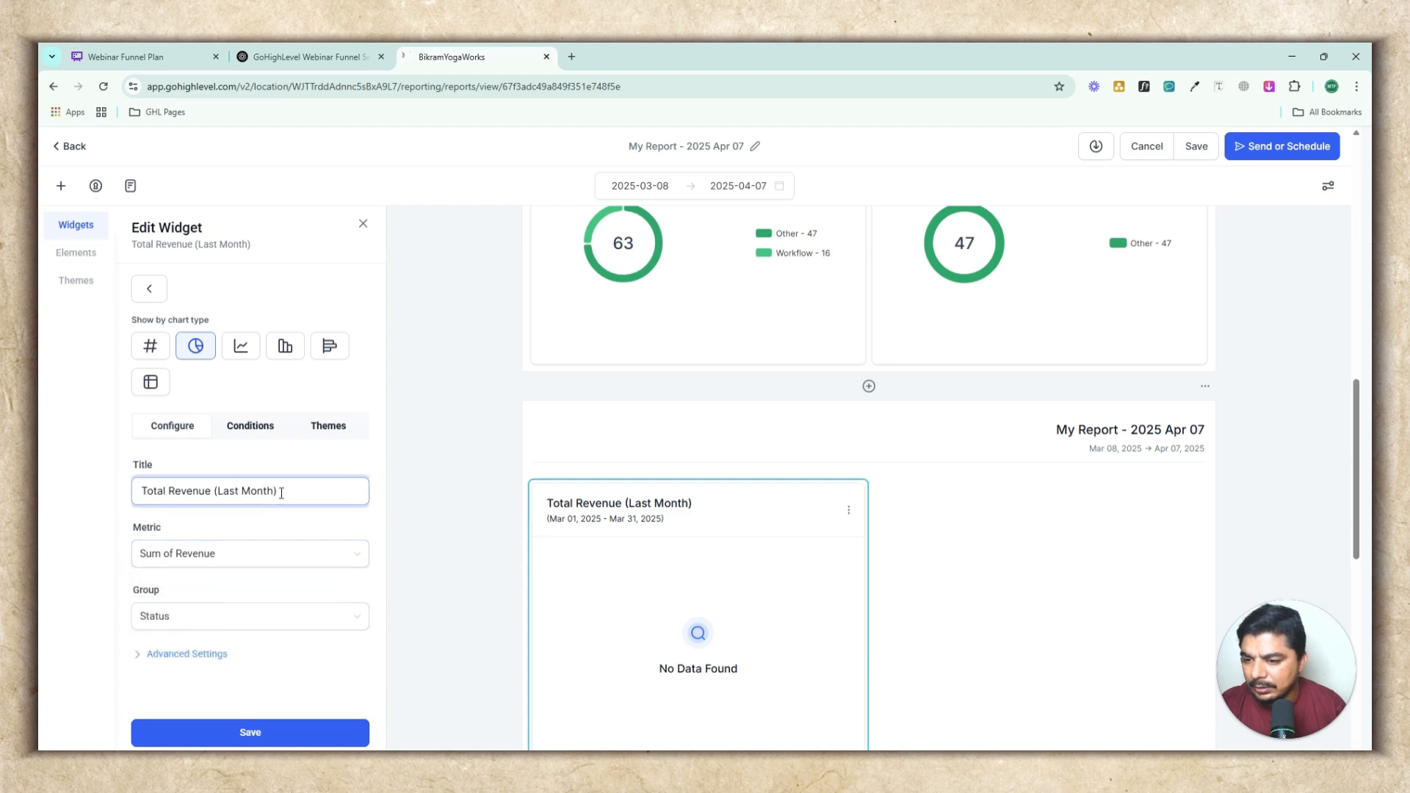
{"action": "left_click_drag", "start_coordinate": [282, 493], "coordinate": [125, 497]}
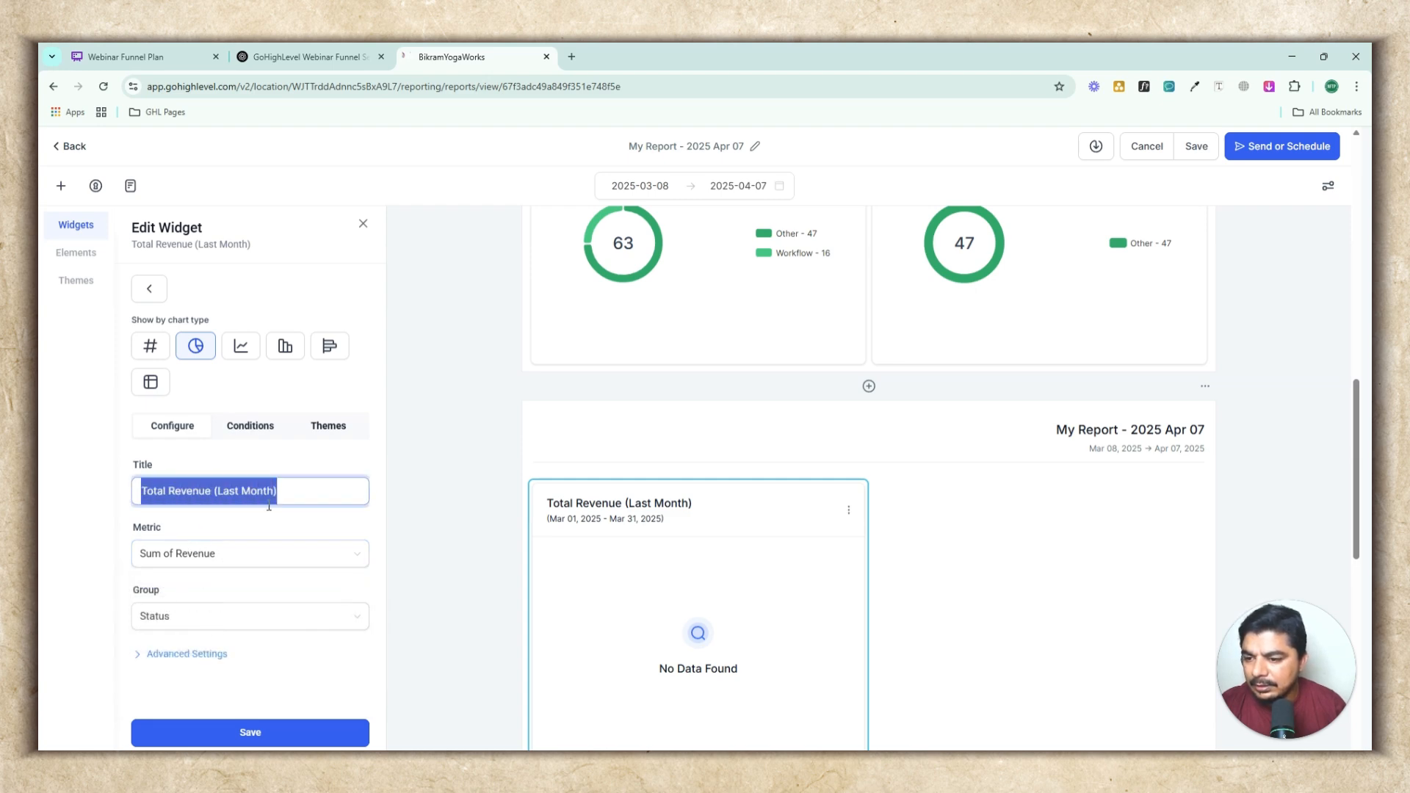
{"action": "left_click", "coordinate": [188, 652]}
{"action": "scroll", "coordinate": [249, 632], "scroll_direction": "down", "scroll_amount": 3}
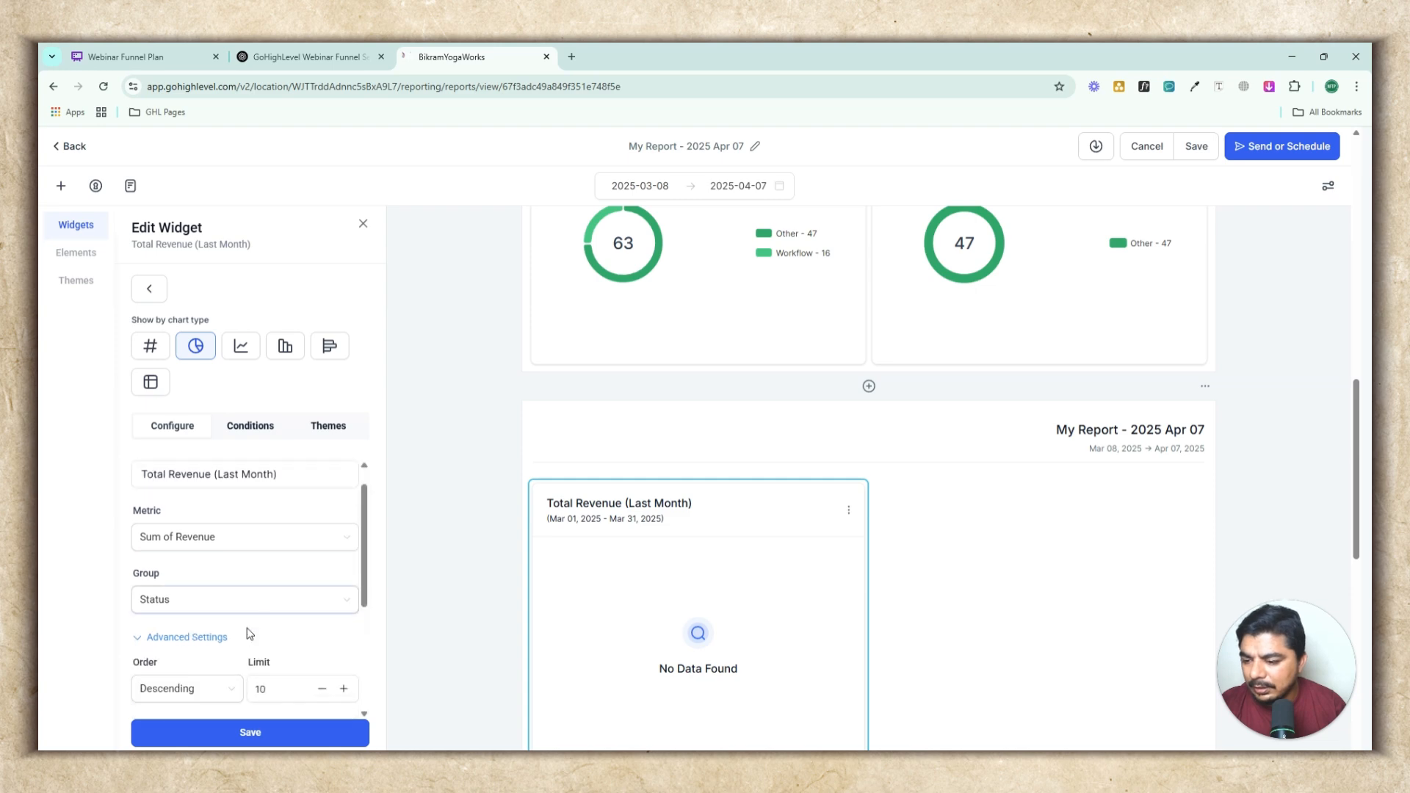
{"action": "left_click", "coordinate": [207, 625]}
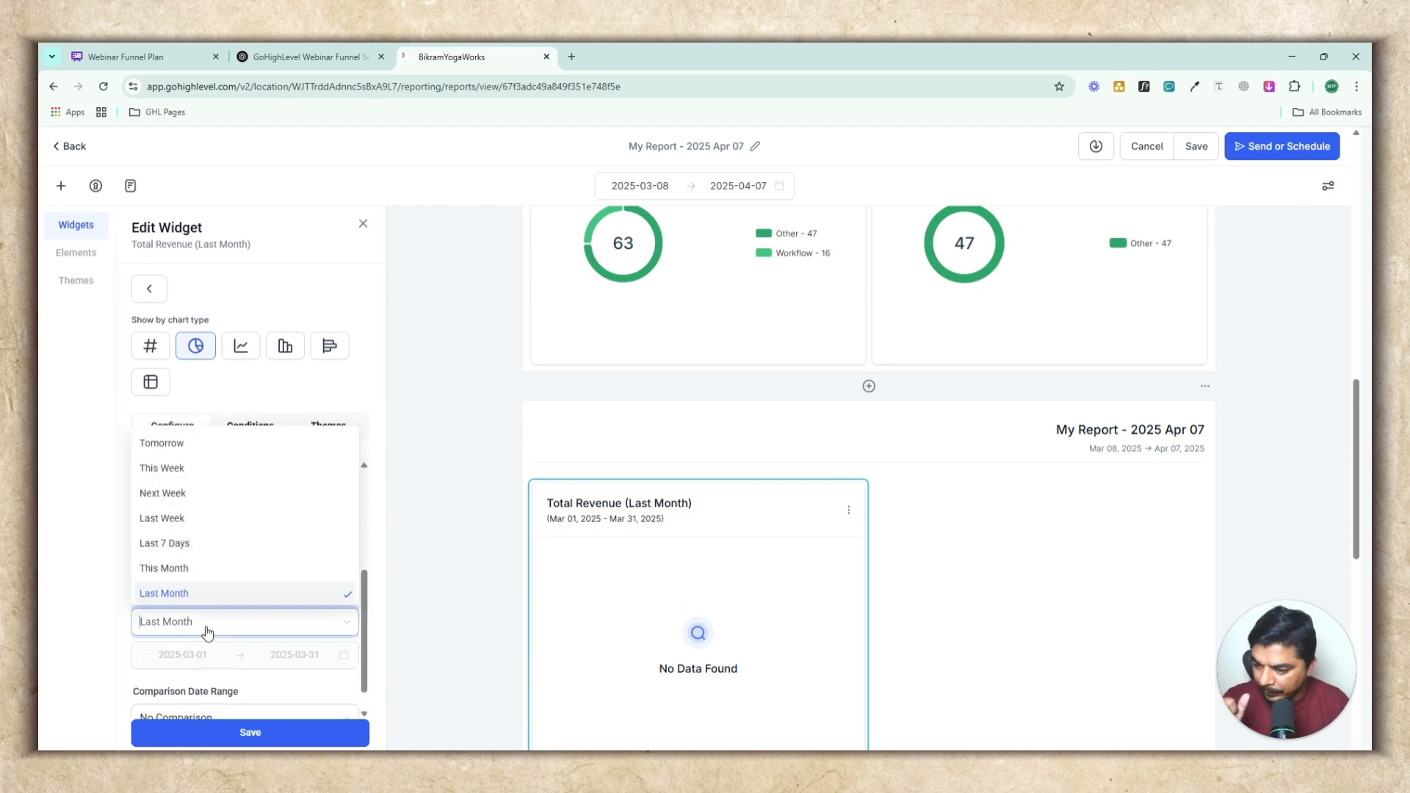
{"action": "scroll", "coordinate": [221, 568], "scroll_direction": "down", "scroll_amount": 3}
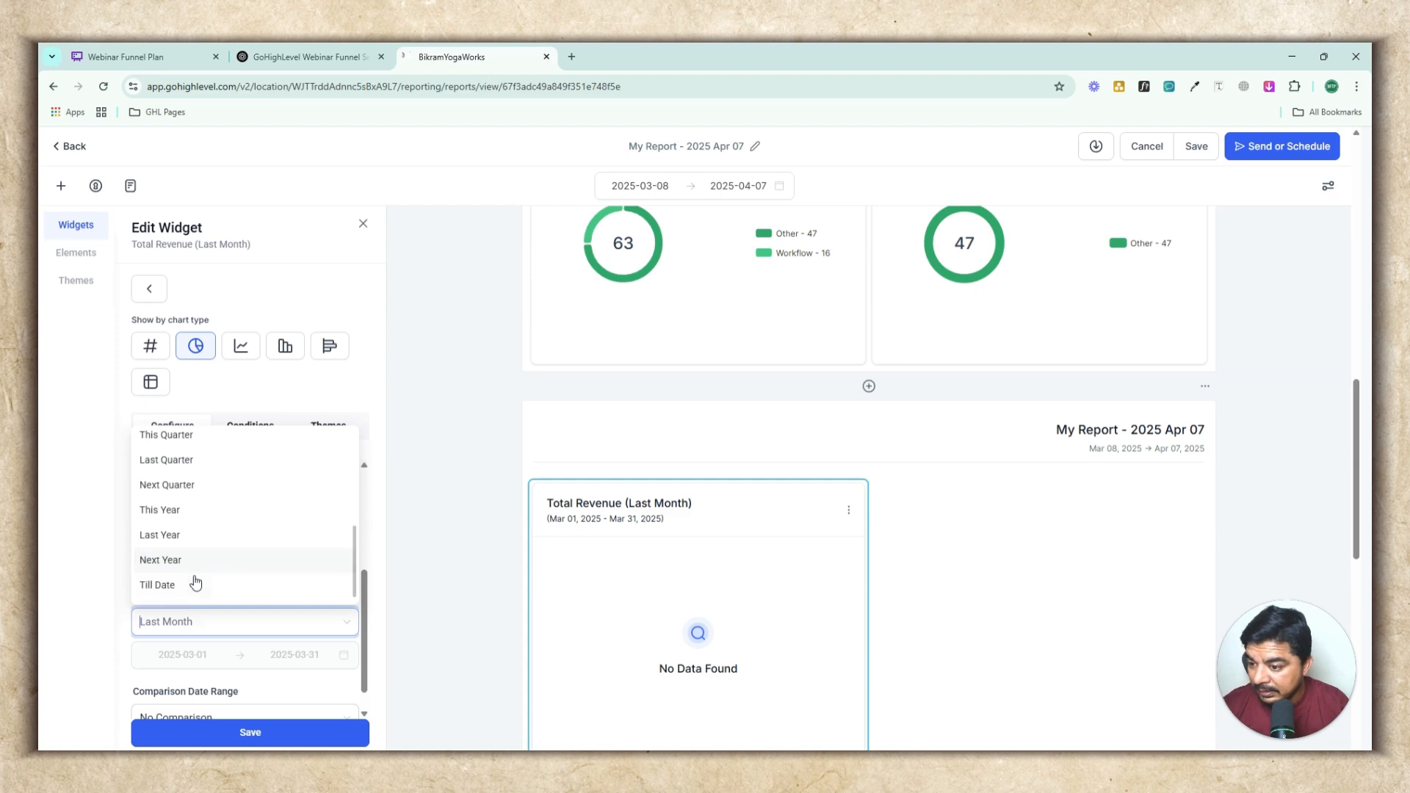
{"action": "left_click", "coordinate": [157, 584]}
{"action": "left_click", "coordinate": [245, 744]}
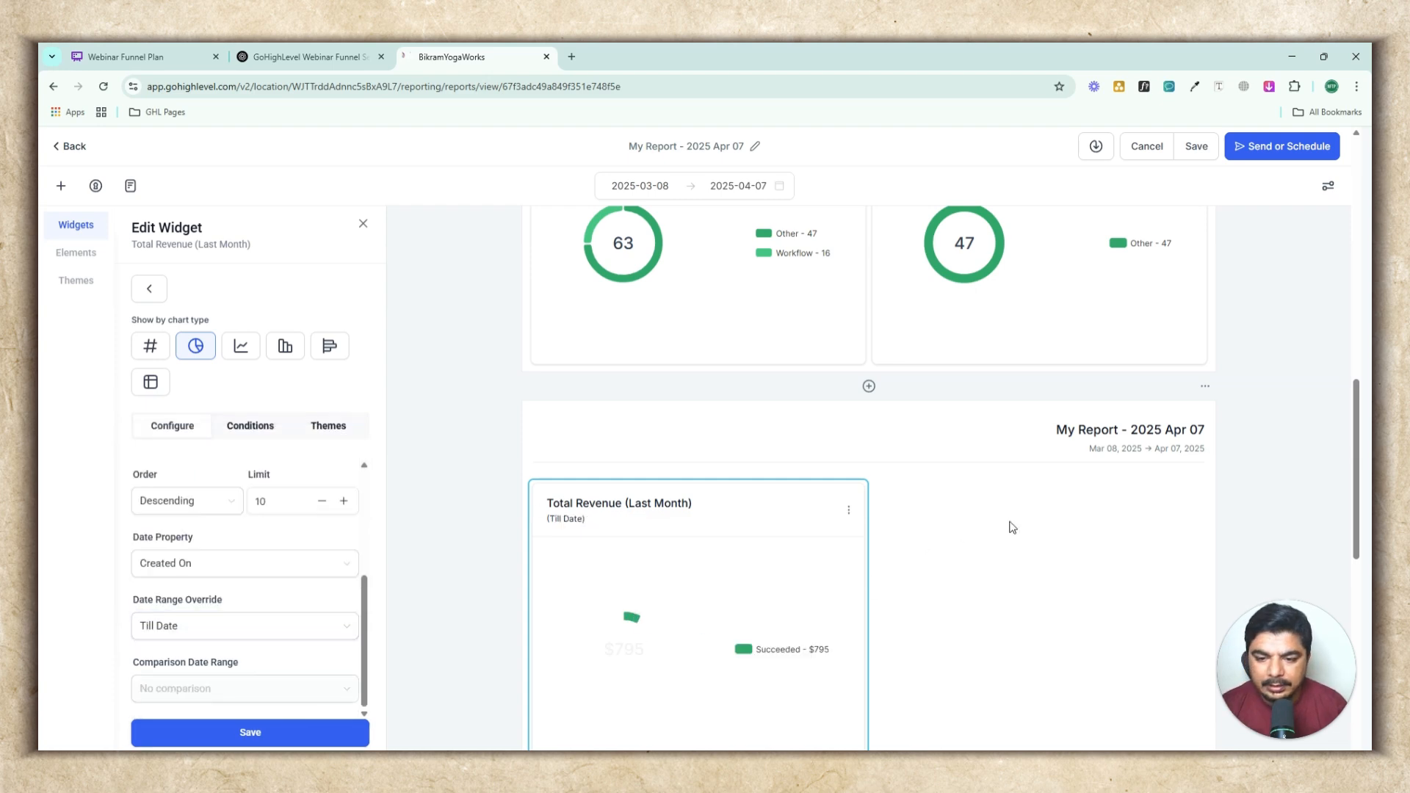
Save the report
{"action": "scroll", "coordinate": [1068, 527], "scroll_direction": "down", "scroll_amount": 2}
{"action": "scroll", "coordinate": [1068, 528], "scroll_direction": "up", "scroll_amount": 1}
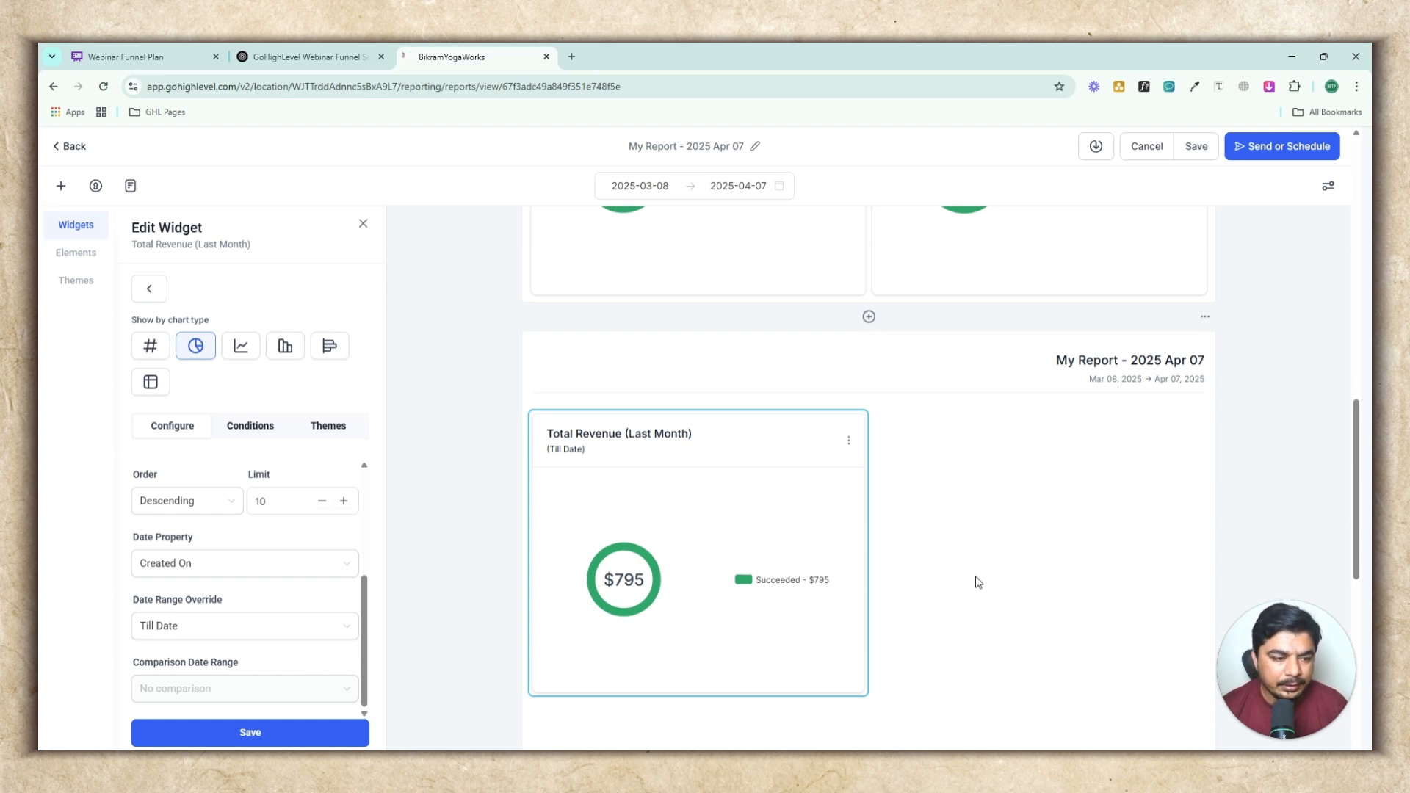
{"action": "scroll", "coordinate": [978, 582], "scroll_direction": "down", "scroll_amount": 4}
{"action": "scroll", "coordinate": [976, 580], "scroll_direction": "up", "scroll_amount": 6}
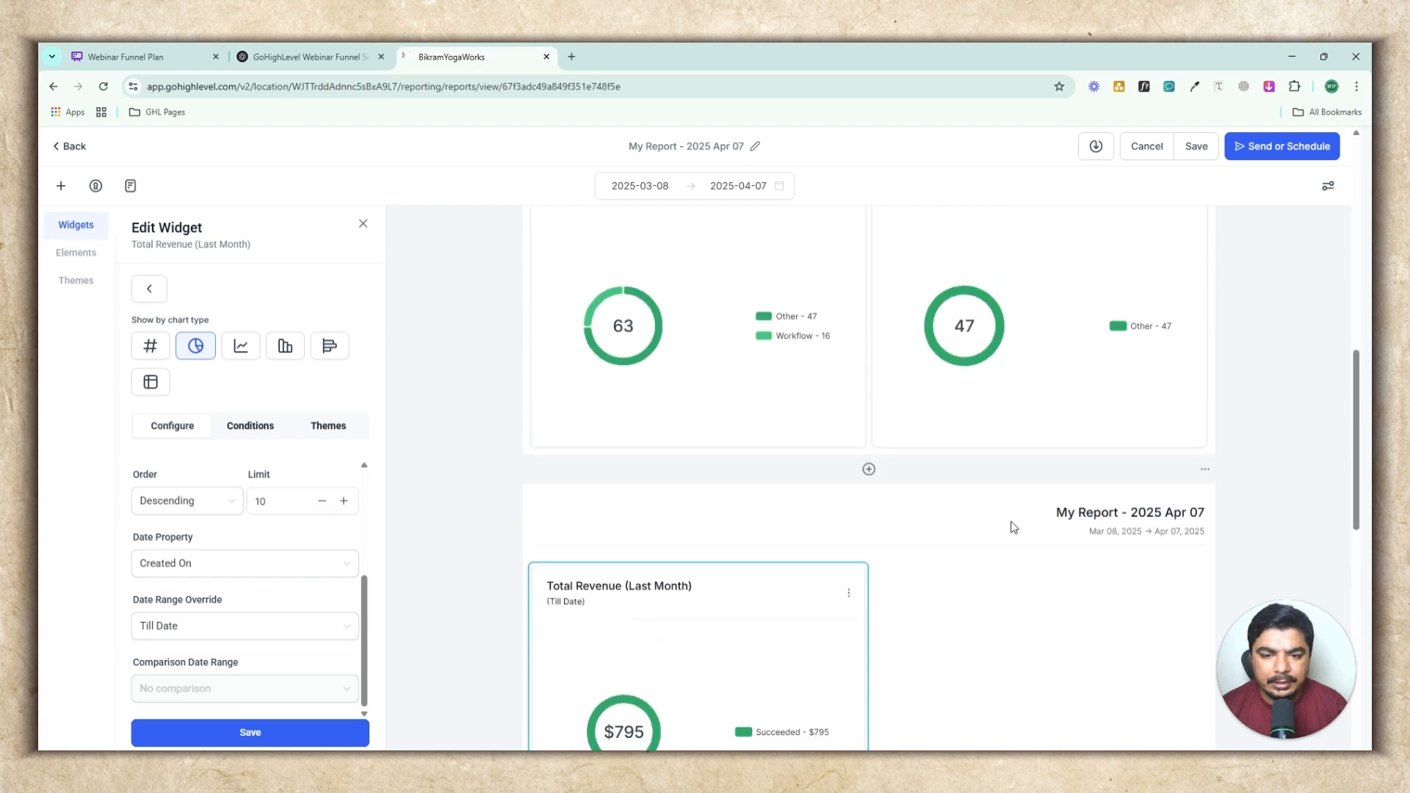
{"action": "scroll", "coordinate": [1013, 528], "scroll_direction": "up", "scroll_amount": 12}
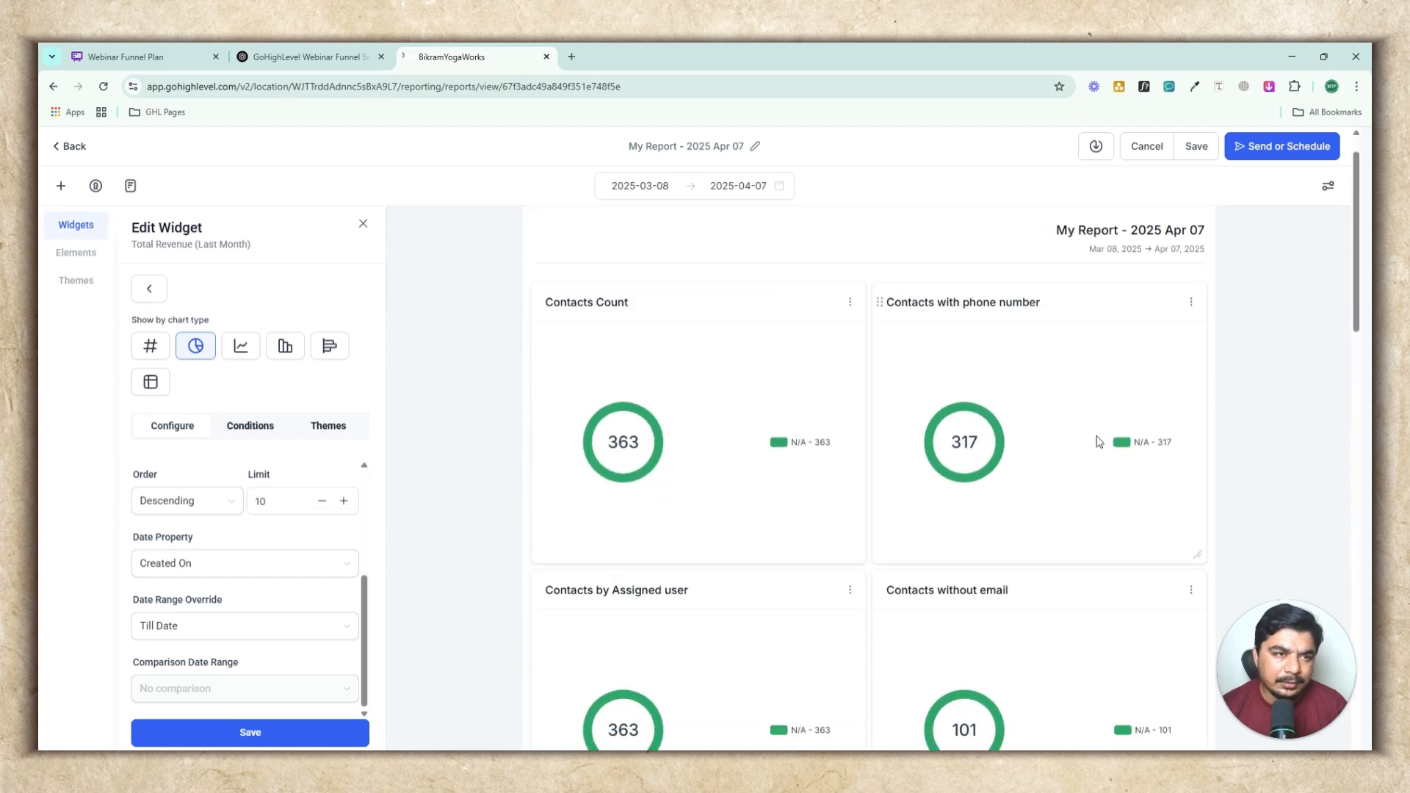
{"action": "scroll", "coordinate": [1099, 441], "scroll_direction": "up", "scroll_amount": 1}
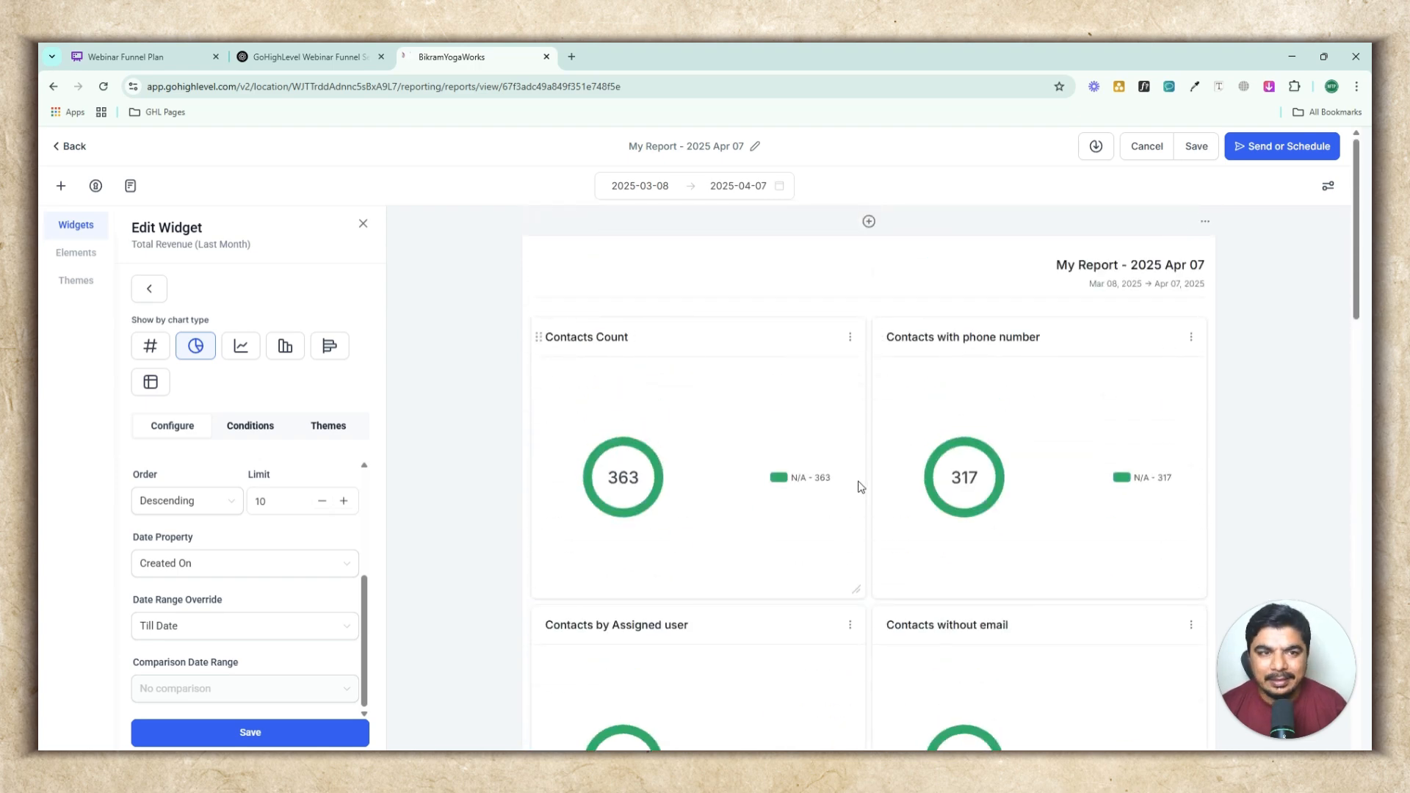
{"action": "left_click", "coordinate": [1197, 146]}
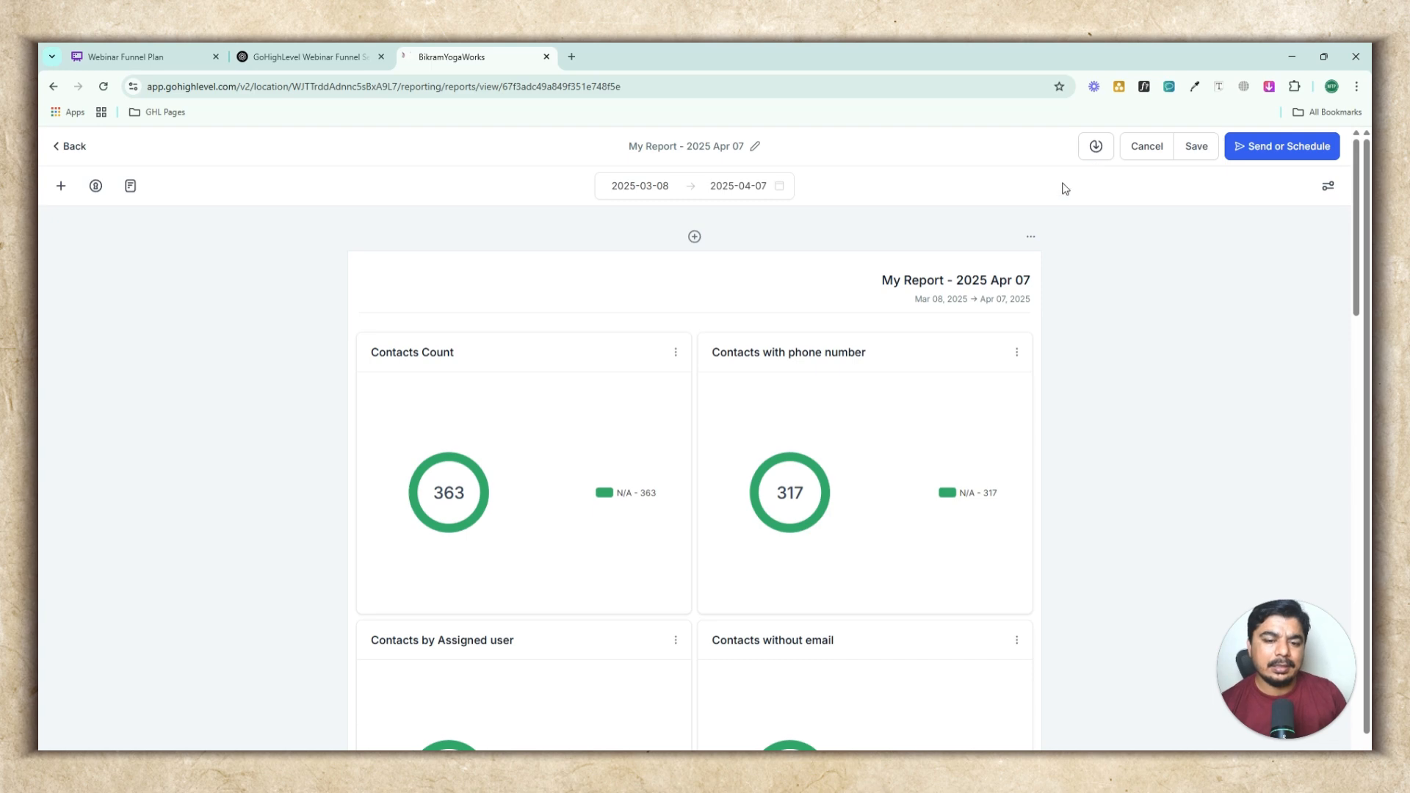
Download the report as a PDF
{"action": "left_click", "coordinate": [1095, 146]}
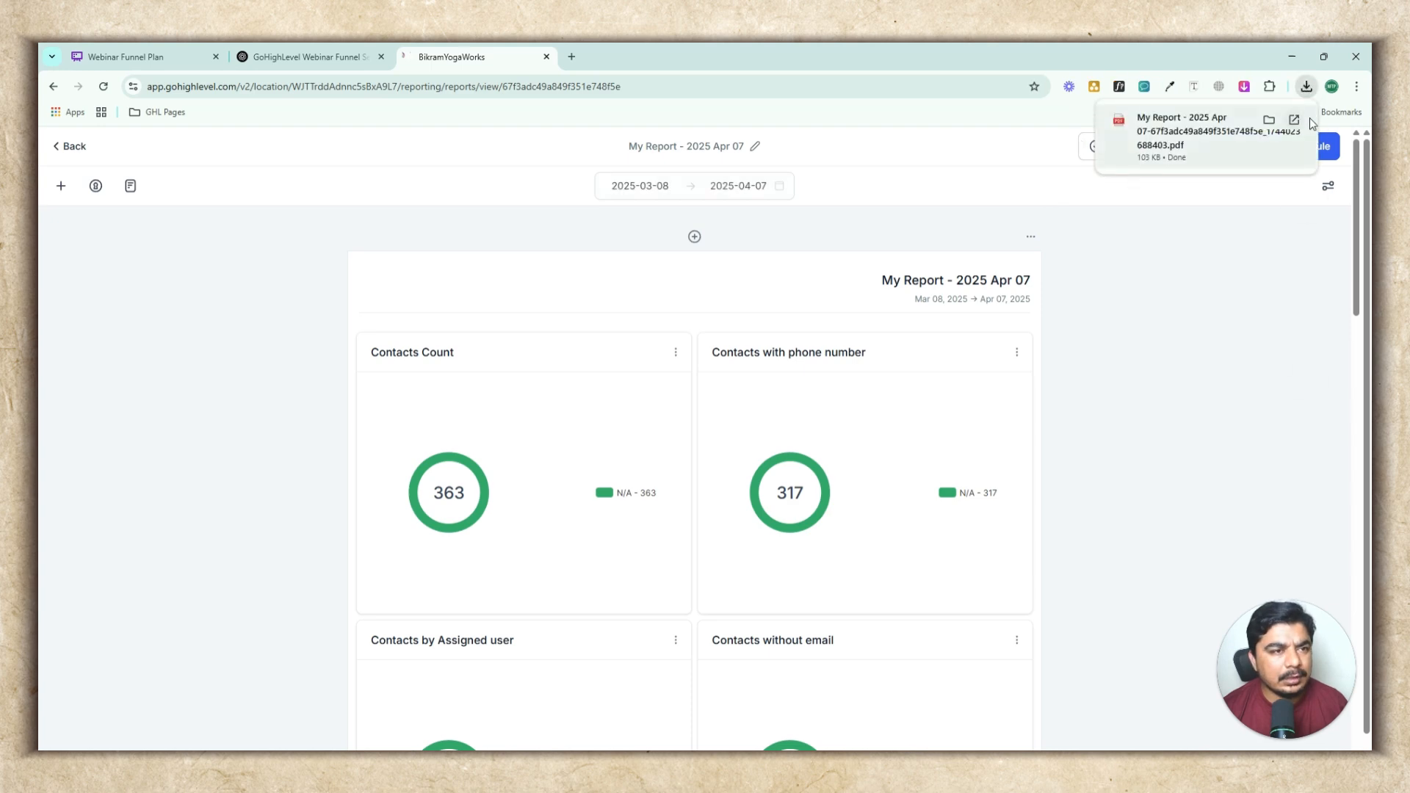
{"action": "left_click", "coordinate": [1285, 234]}
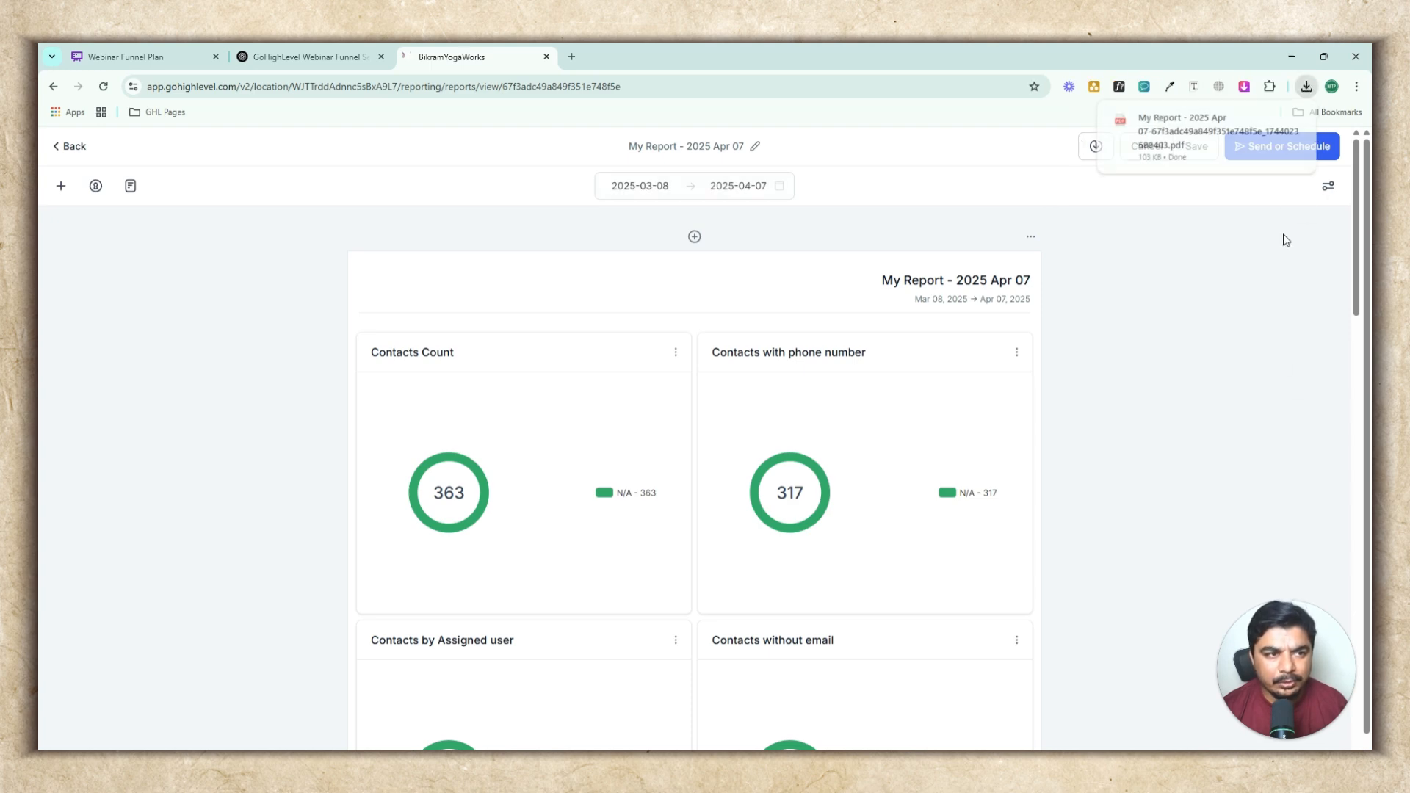
Open the report's scheduling settings and set the schedule frequency to Weekly
{"action": "left_click", "coordinate": [1310, 148]}
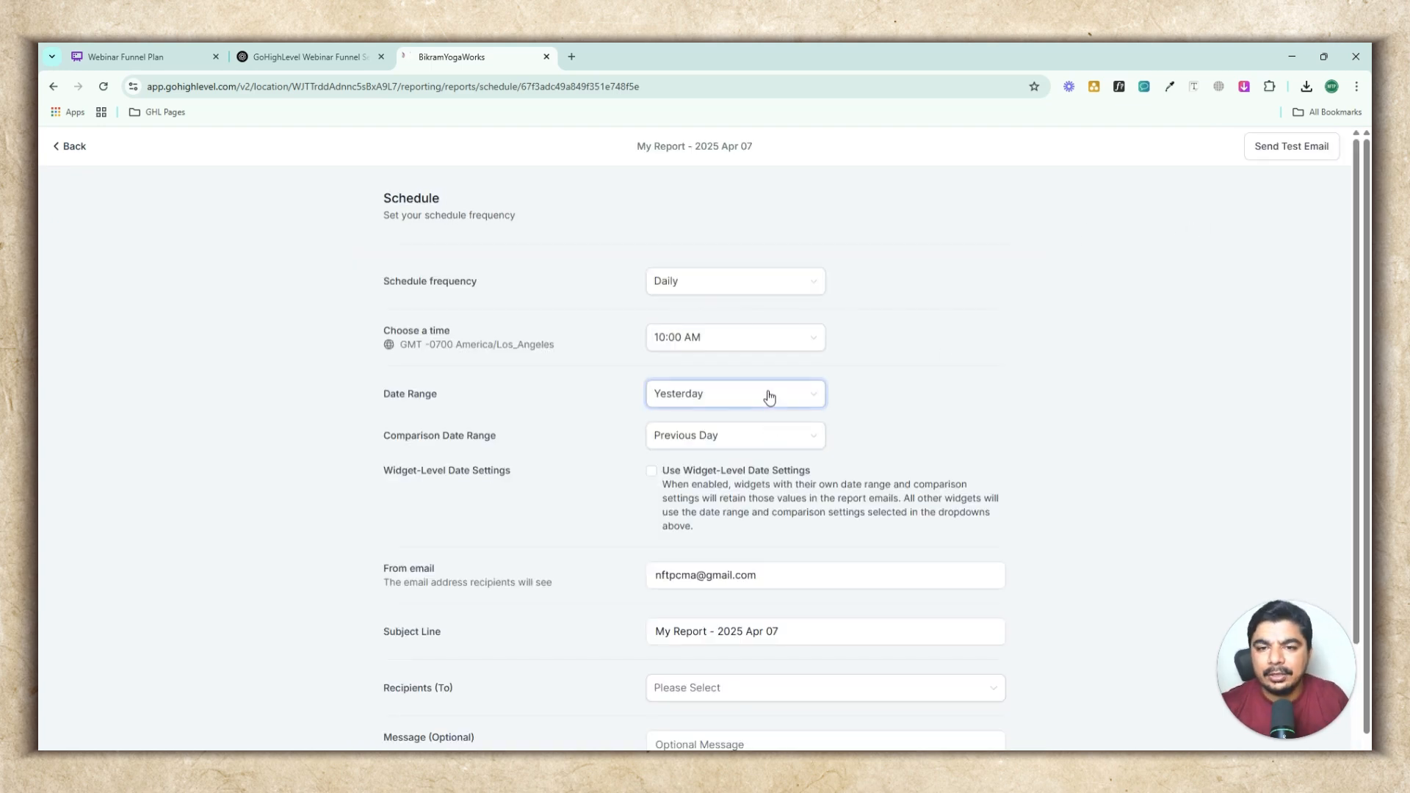
{"action": "left_click", "coordinate": [739, 288]}
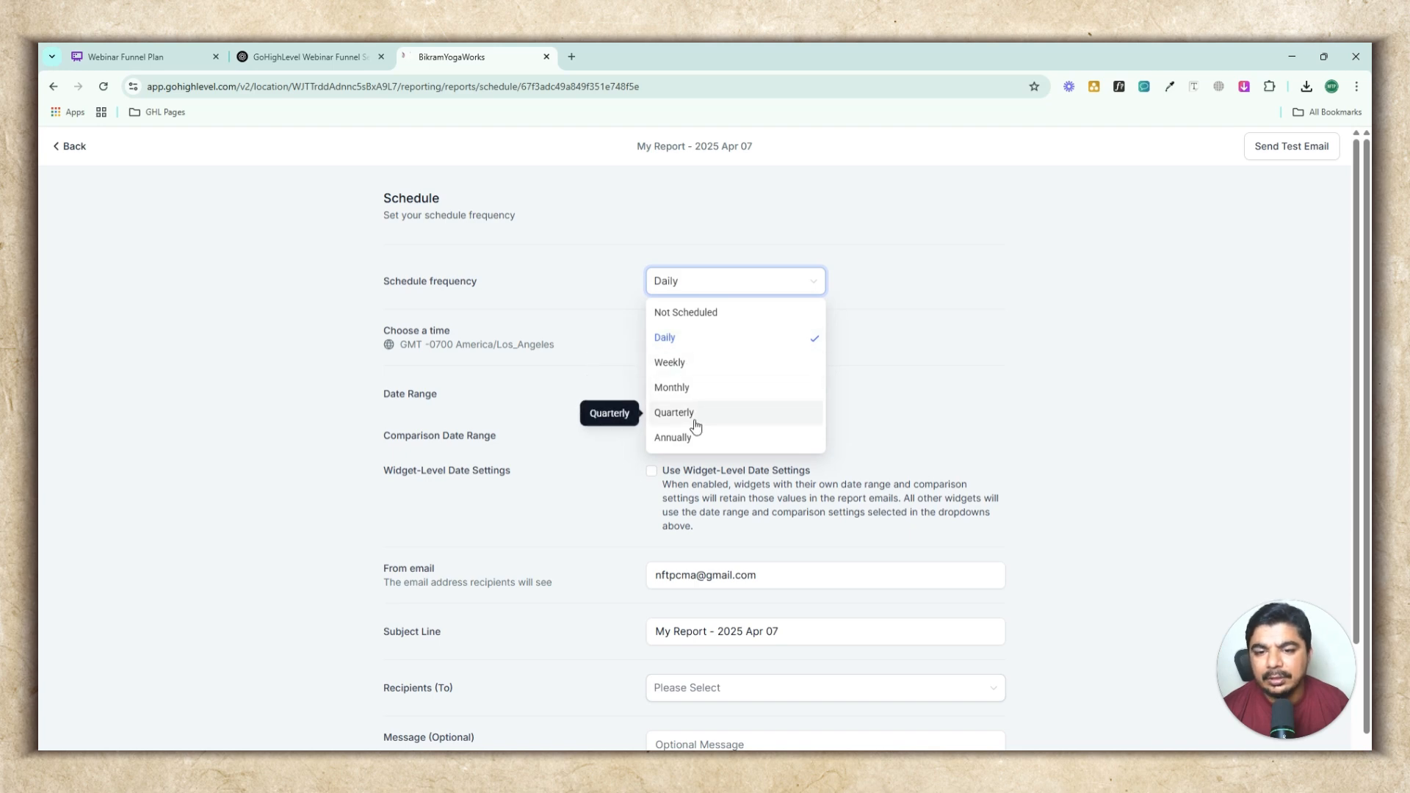
{"action": "left_click", "coordinate": [685, 362]}
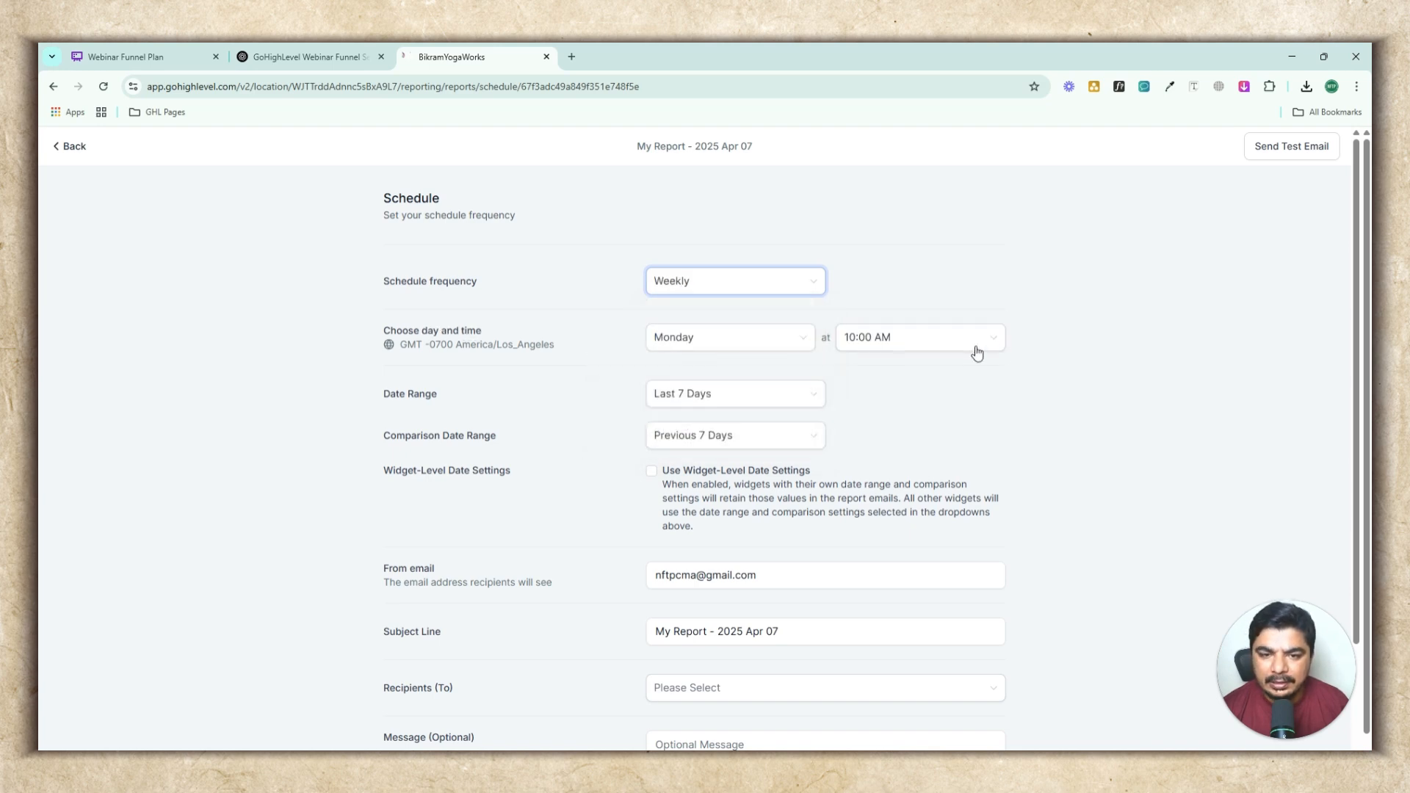
Add the sender's own e-mail address as the report's recipient
{"action": "scroll", "coordinate": [969, 377], "scroll_direction": "down", "scroll_amount": 1}
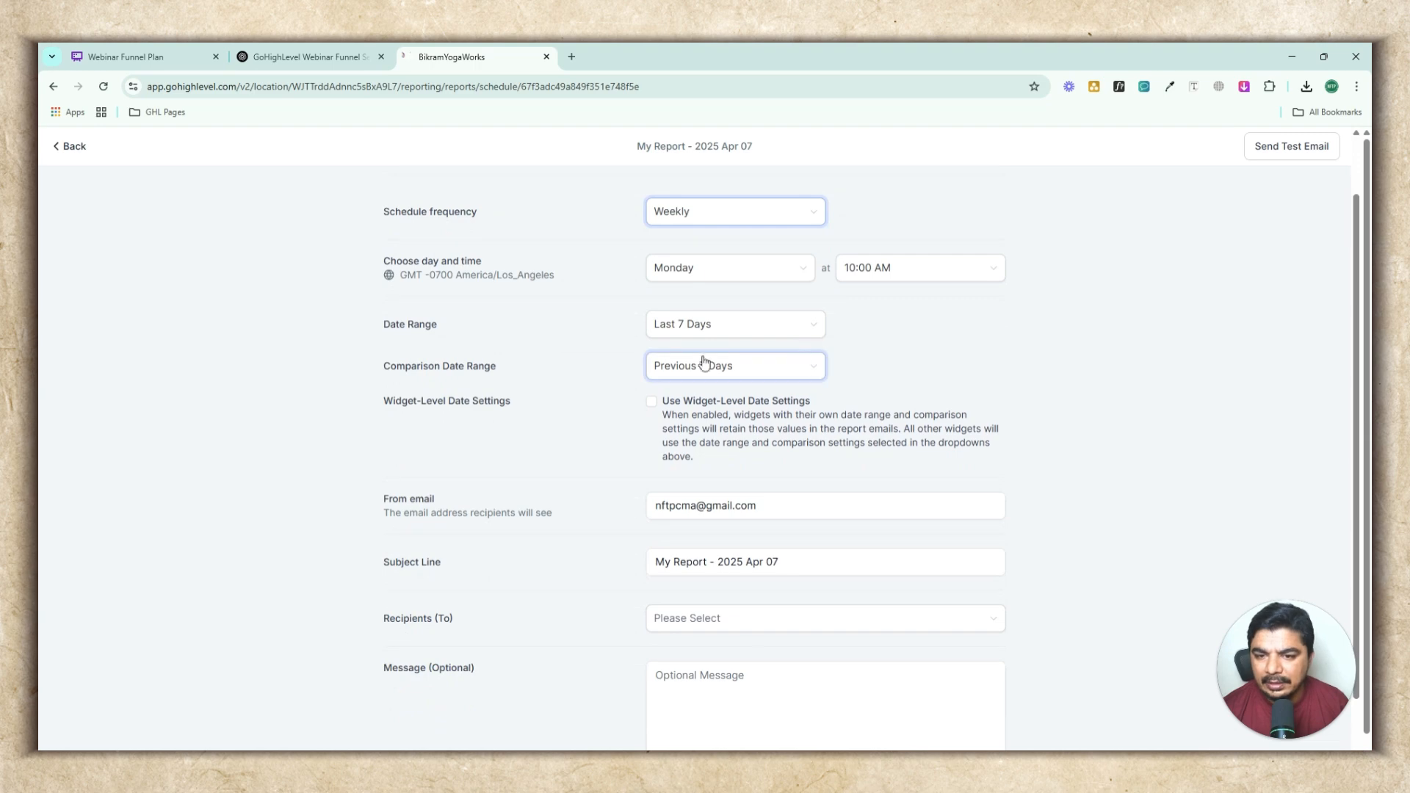
{"action": "scroll", "coordinate": [773, 387], "scroll_direction": "down", "scroll_amount": 1}
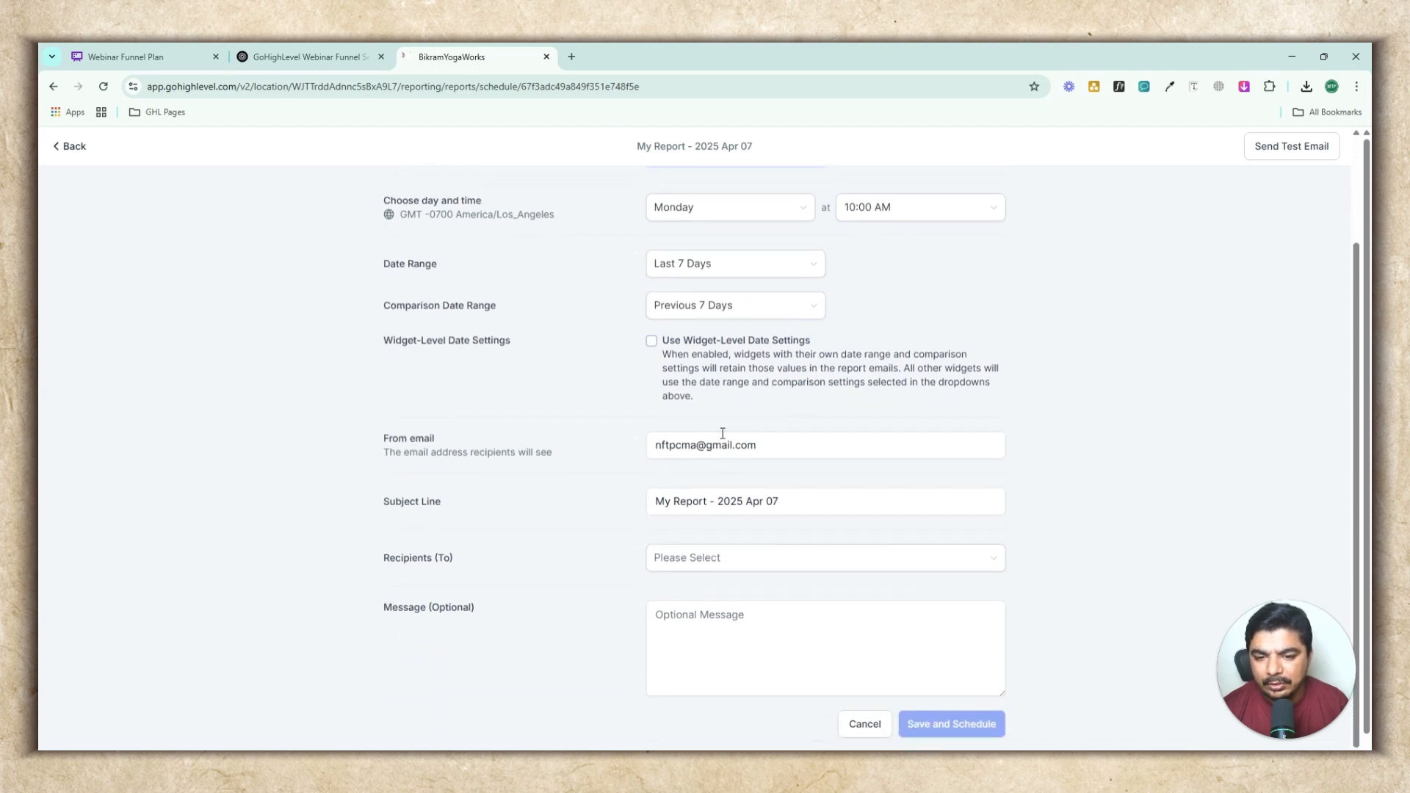
{"action": "left_click", "coordinate": [812, 447]}
{"action": "key", "text": "ctrl+a"}
{"action": "scroll", "coordinate": [468, 556], "scroll_direction": "down", "scroll_amount": 1}
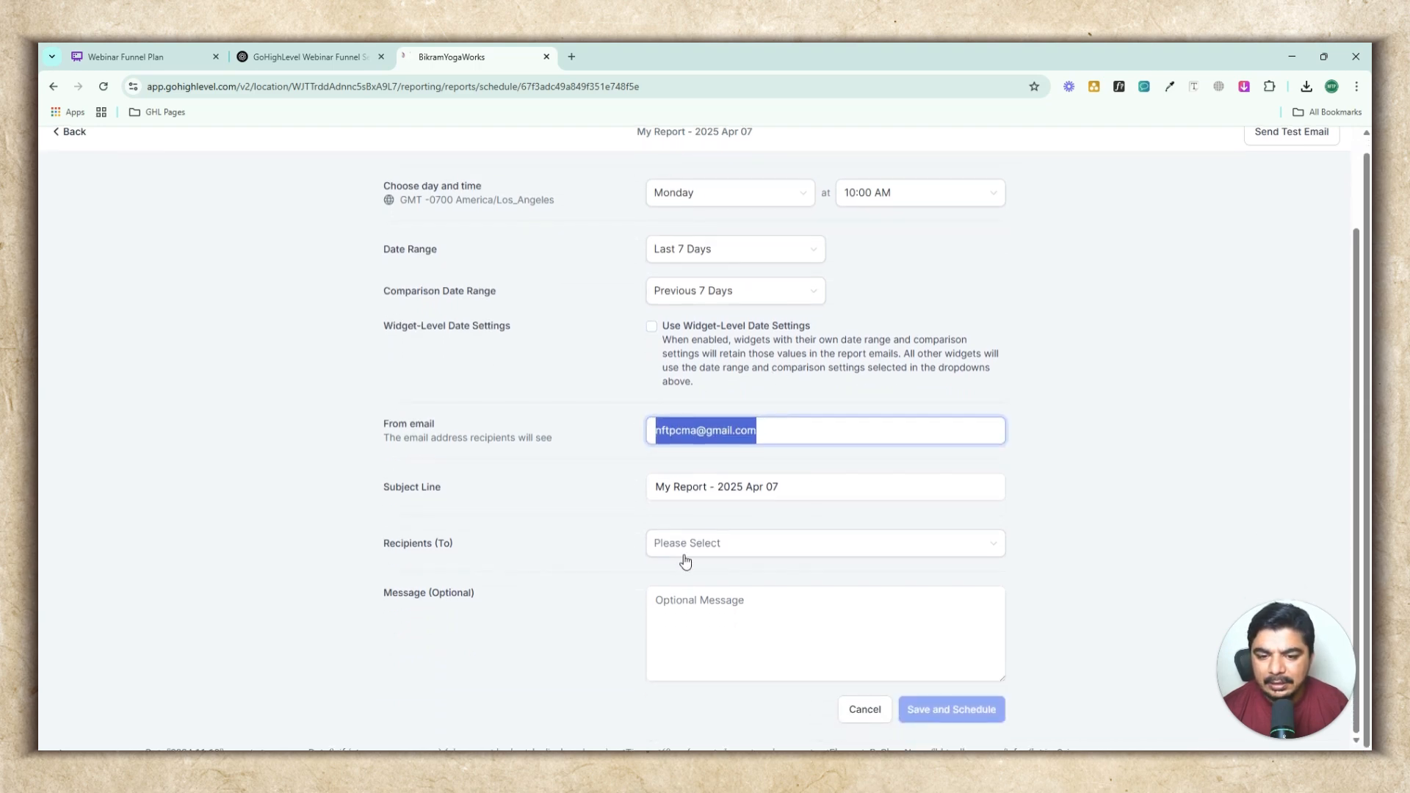
{"action": "left_click", "coordinate": [721, 542]}
{"action": "left_click", "coordinate": [722, 646]}
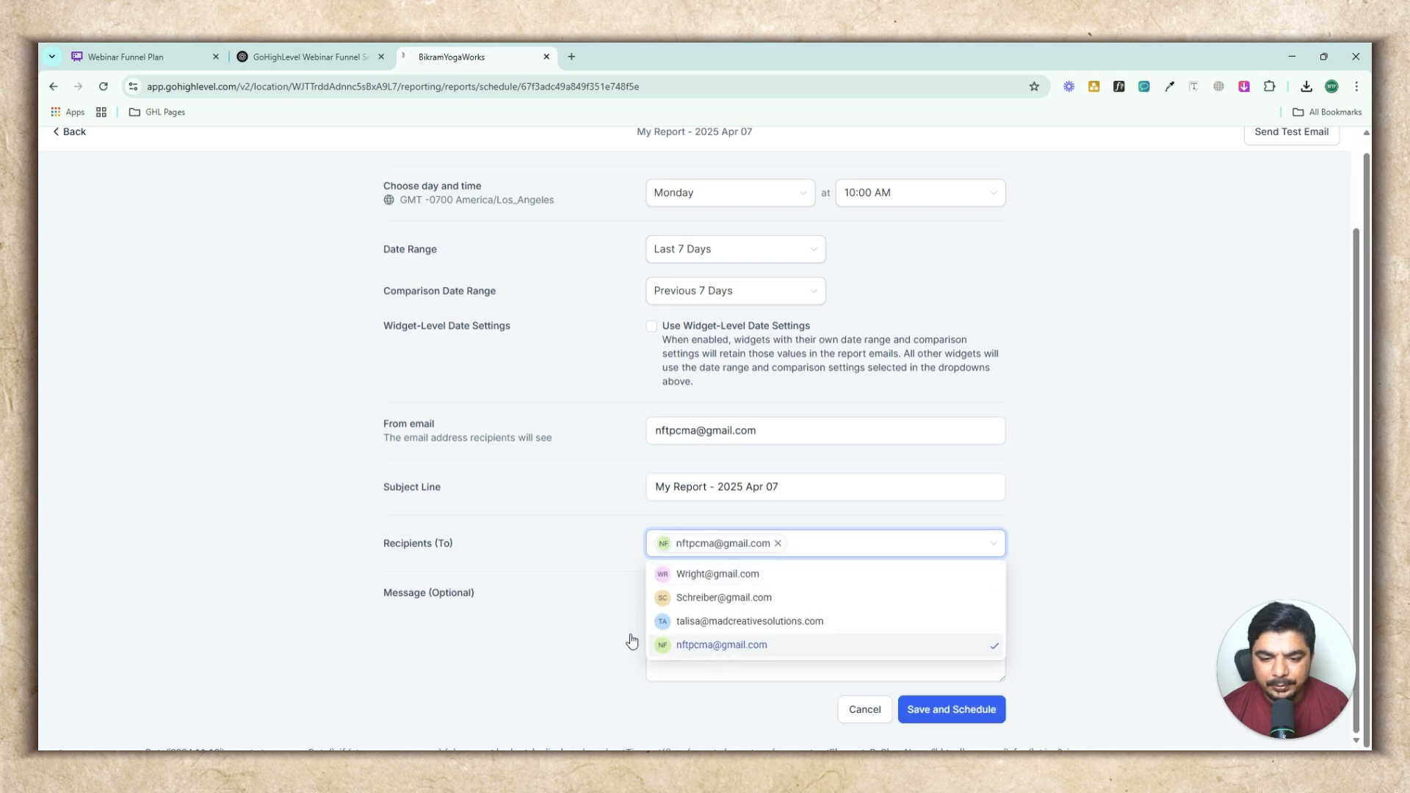
{"action": "left_click", "coordinate": [556, 626]}
Write the message "Hi, / Here is Your weekly report for your business : / Thanks" on three lines
{"action": "left_click", "coordinate": [735, 633]}
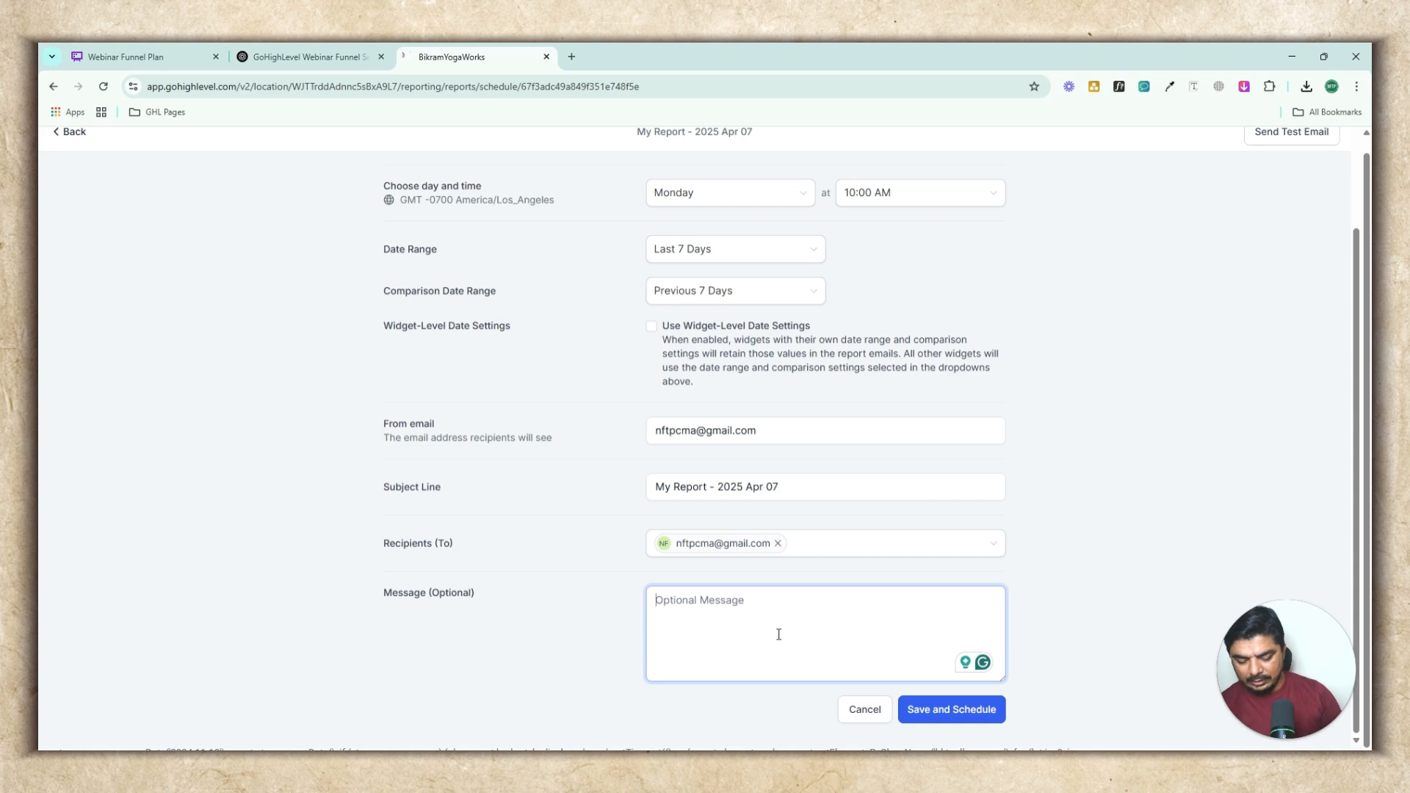
{"action": "type", "text": "Hi,"}
{"action": "key", "text": "Return"}
{"action": "type", "text": "Here is Your weekly report for your business :"}
{"action": "key", "text": "Return"}
{"action": "type", "text": "Thanks"}
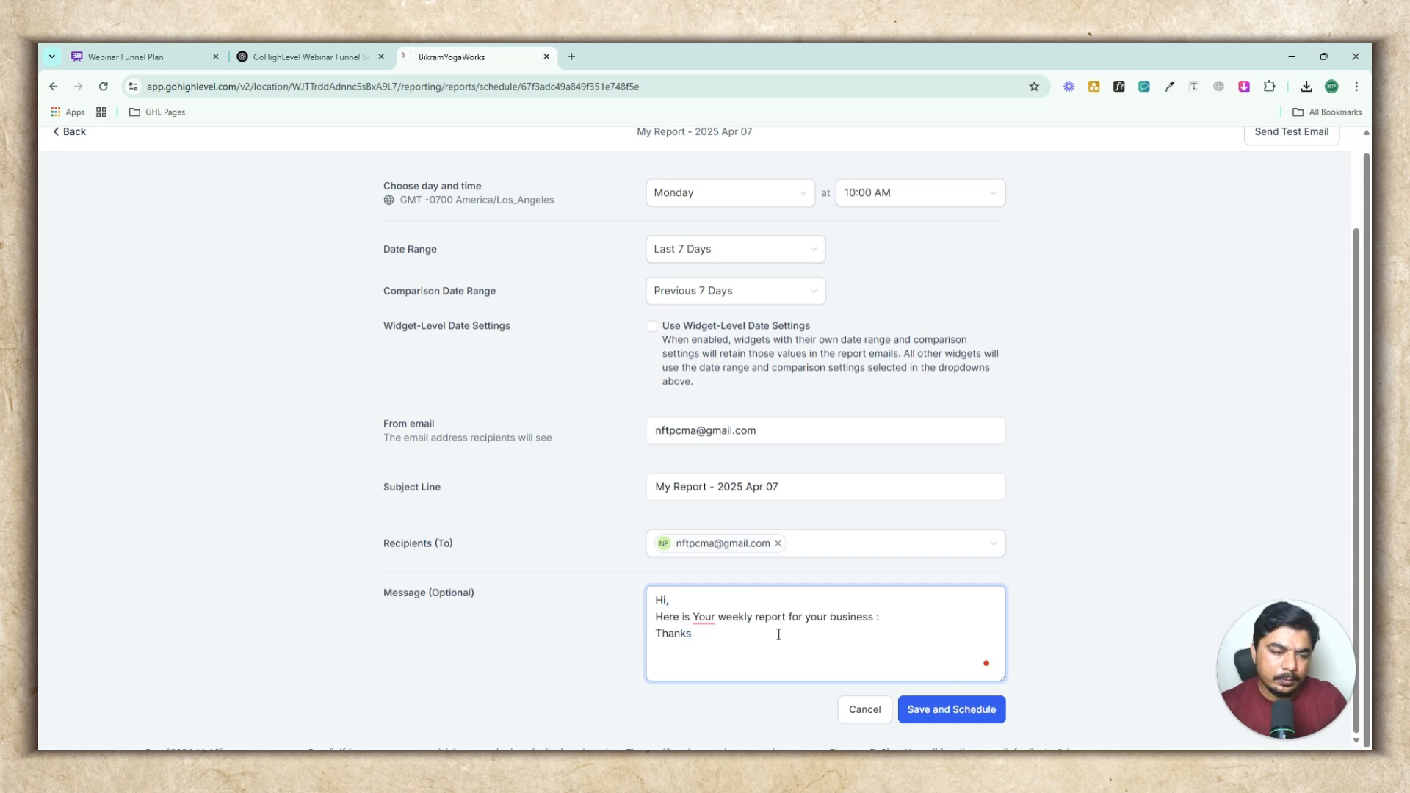
{"action": "scroll", "coordinate": [843, 605], "scroll_direction": "up", "scroll_amount": 2}
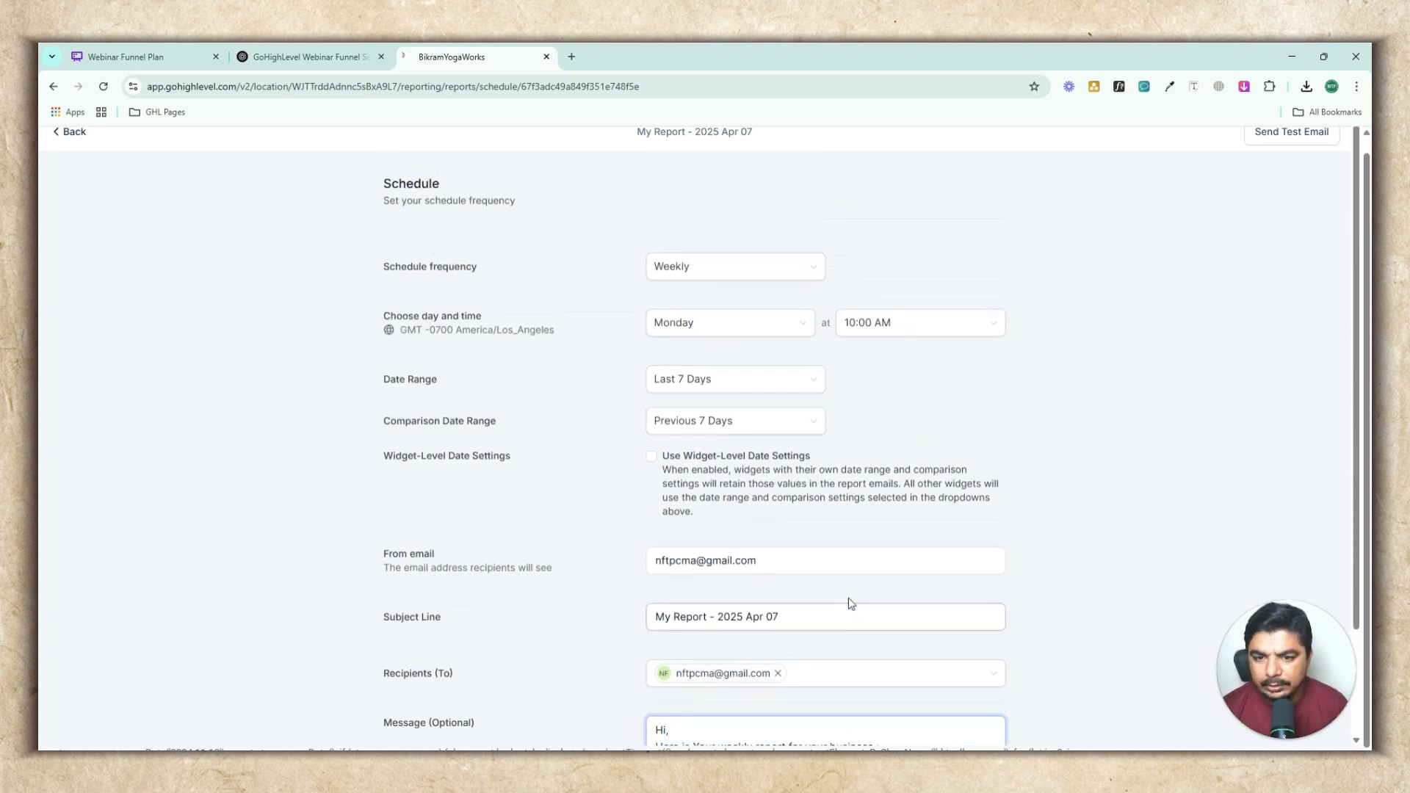
{"action": "scroll", "coordinate": [846, 591], "scroll_direction": "down", "scroll_amount": 2}
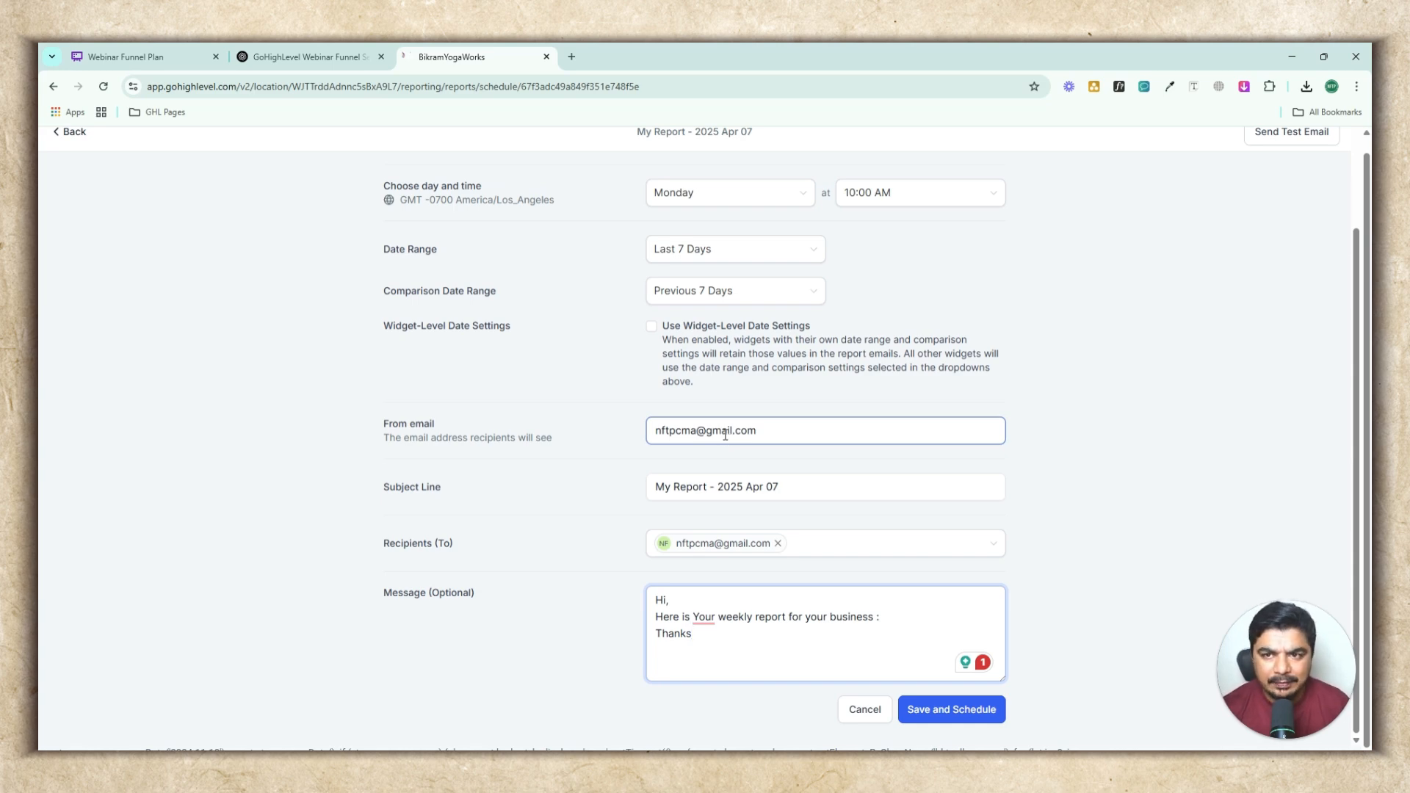
Open a new browser tab and go to leadsflex.com
{"action": "left_click", "coordinate": [570, 56]}
{"action": "left_click", "coordinate": [554, 86]}
{"action": "type", "text": "le"}
{"action": "key", "text": "Return"}
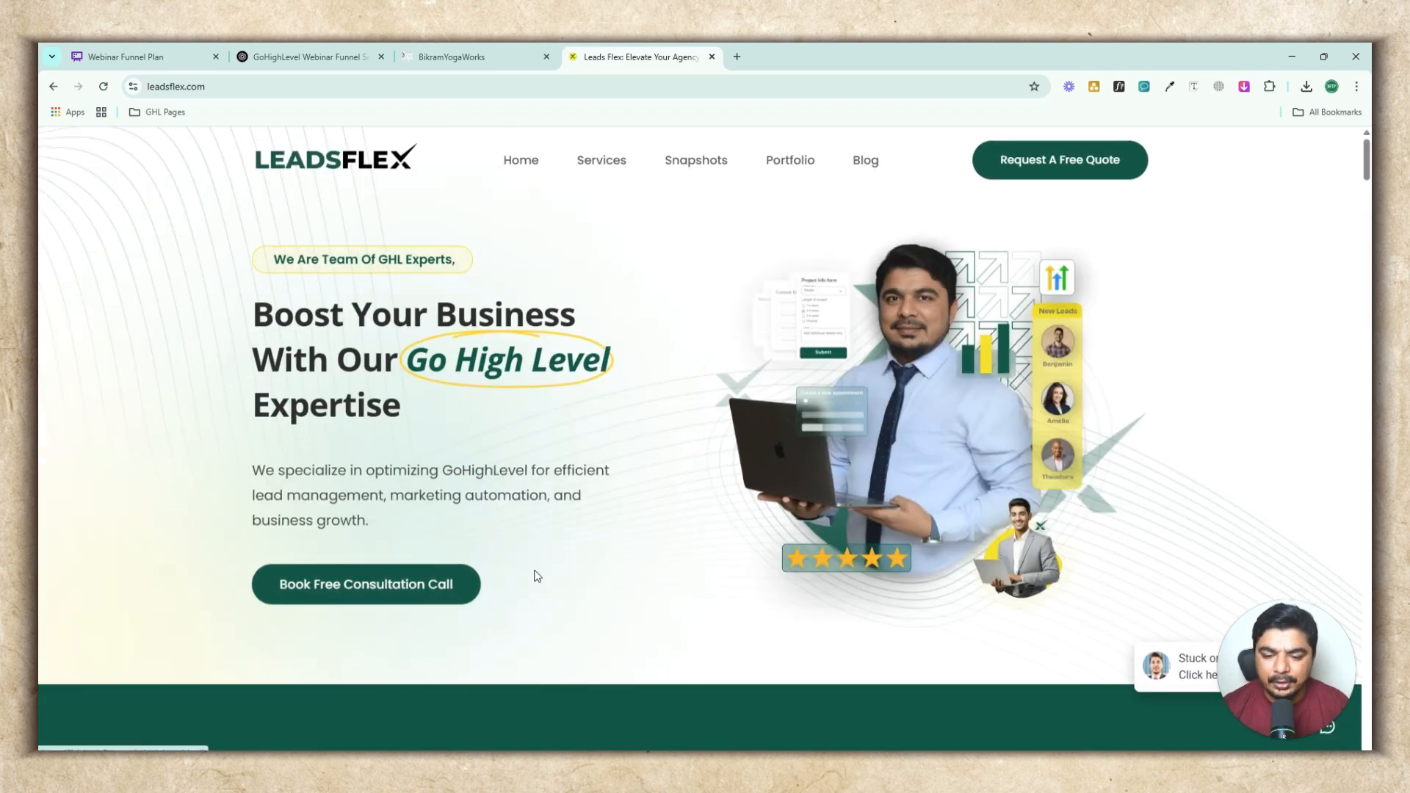
Scroll through the LeadsFlex homepage to review its services and contact form
{"action": "scroll", "coordinate": [642, 518], "scroll_direction": "down", "scroll_amount": 15}
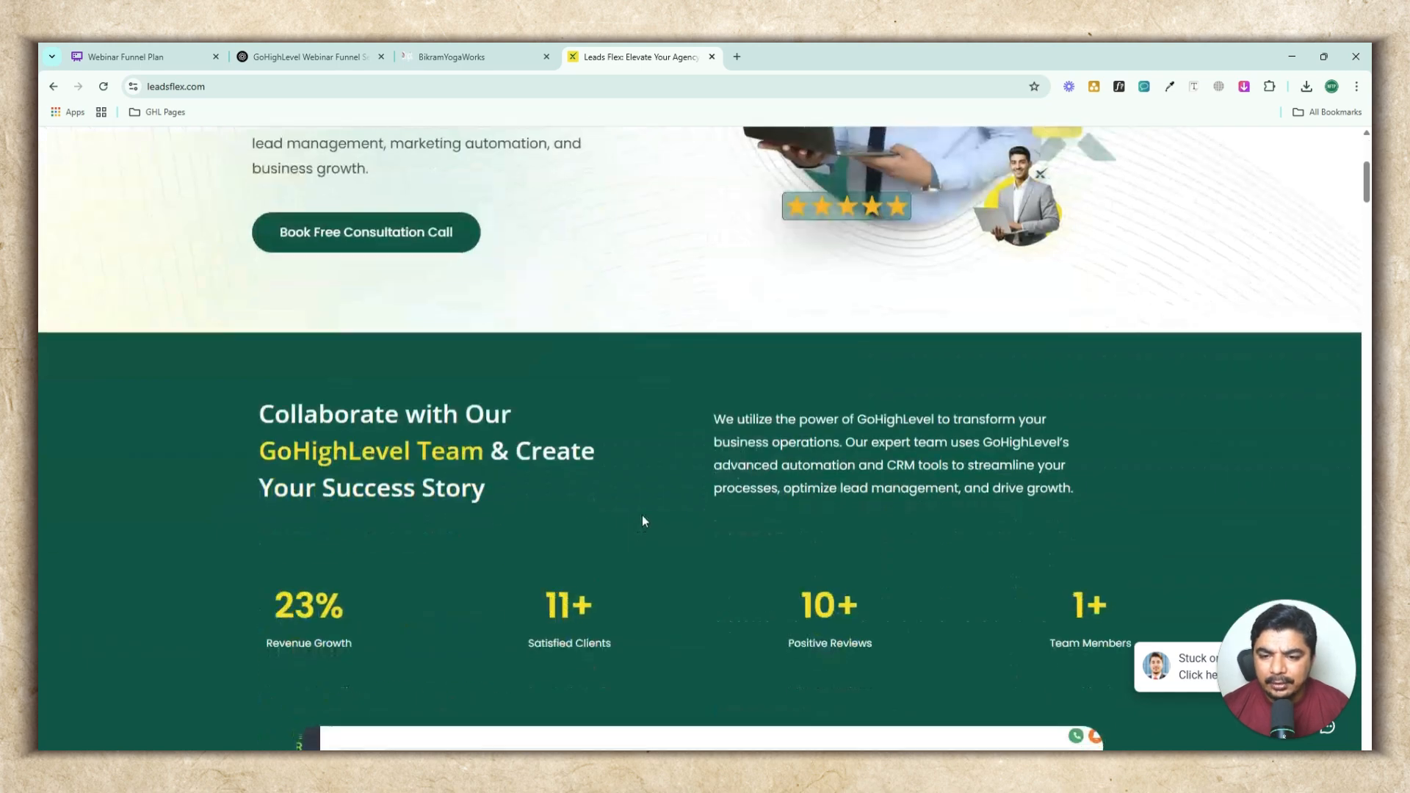
{"action": "scroll", "coordinate": [705, 514], "scroll_direction": "down", "scroll_amount": 20}
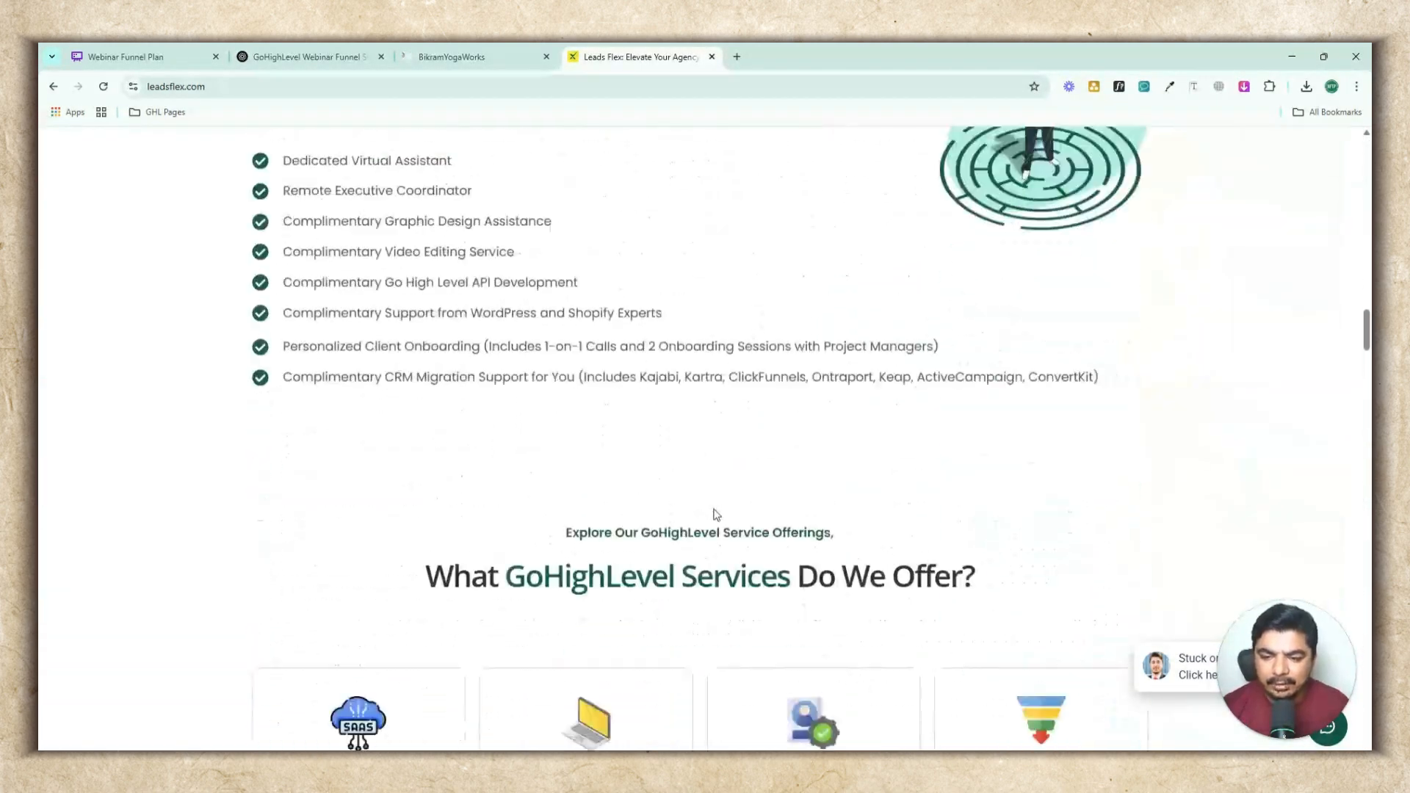
{"action": "scroll", "coordinate": [740, 576], "scroll_direction": "down", "scroll_amount": 4}
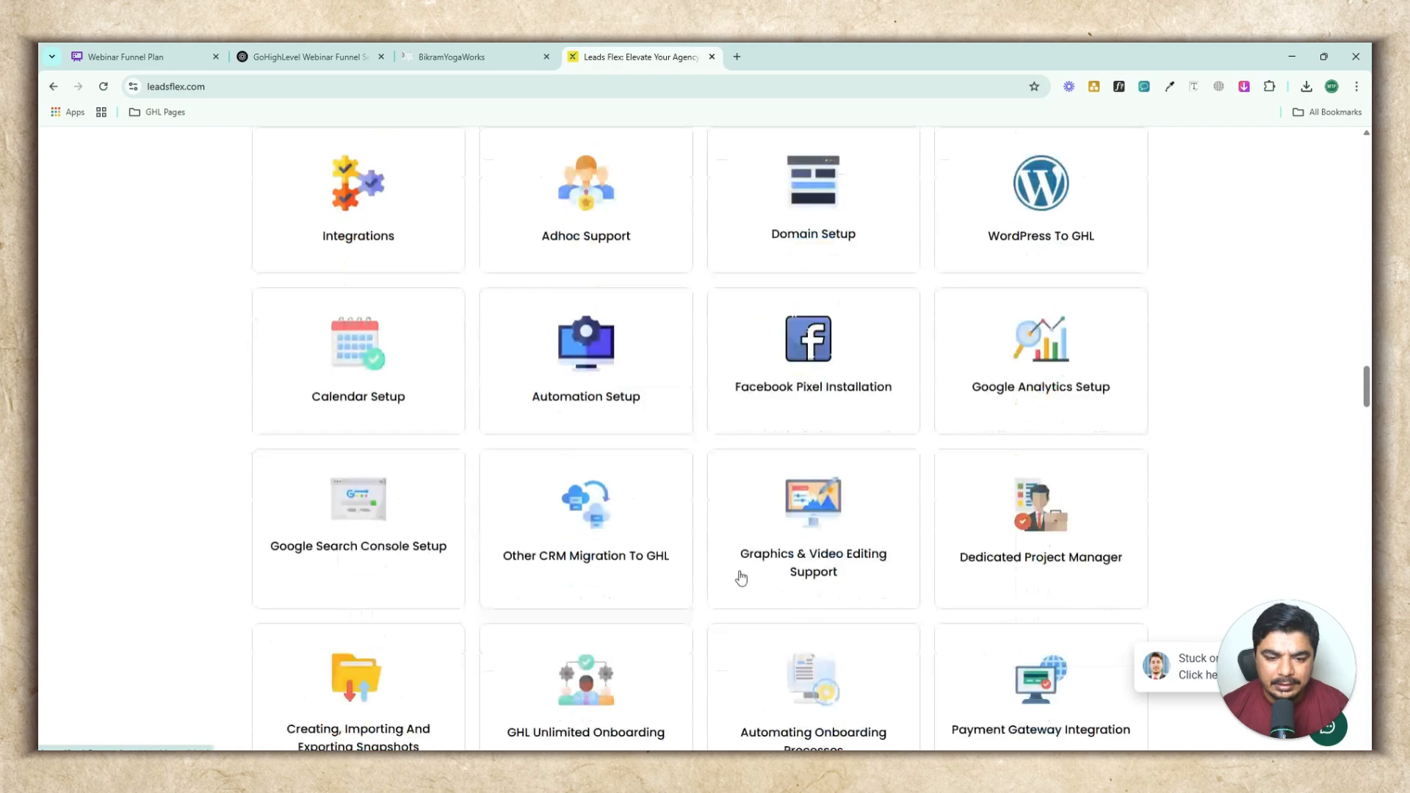
{"action": "scroll", "coordinate": [758, 573], "scroll_direction": "up", "scroll_amount": 11}
{"action": "scroll", "coordinate": [773, 552], "scroll_direction": "up", "scroll_amount": 20}
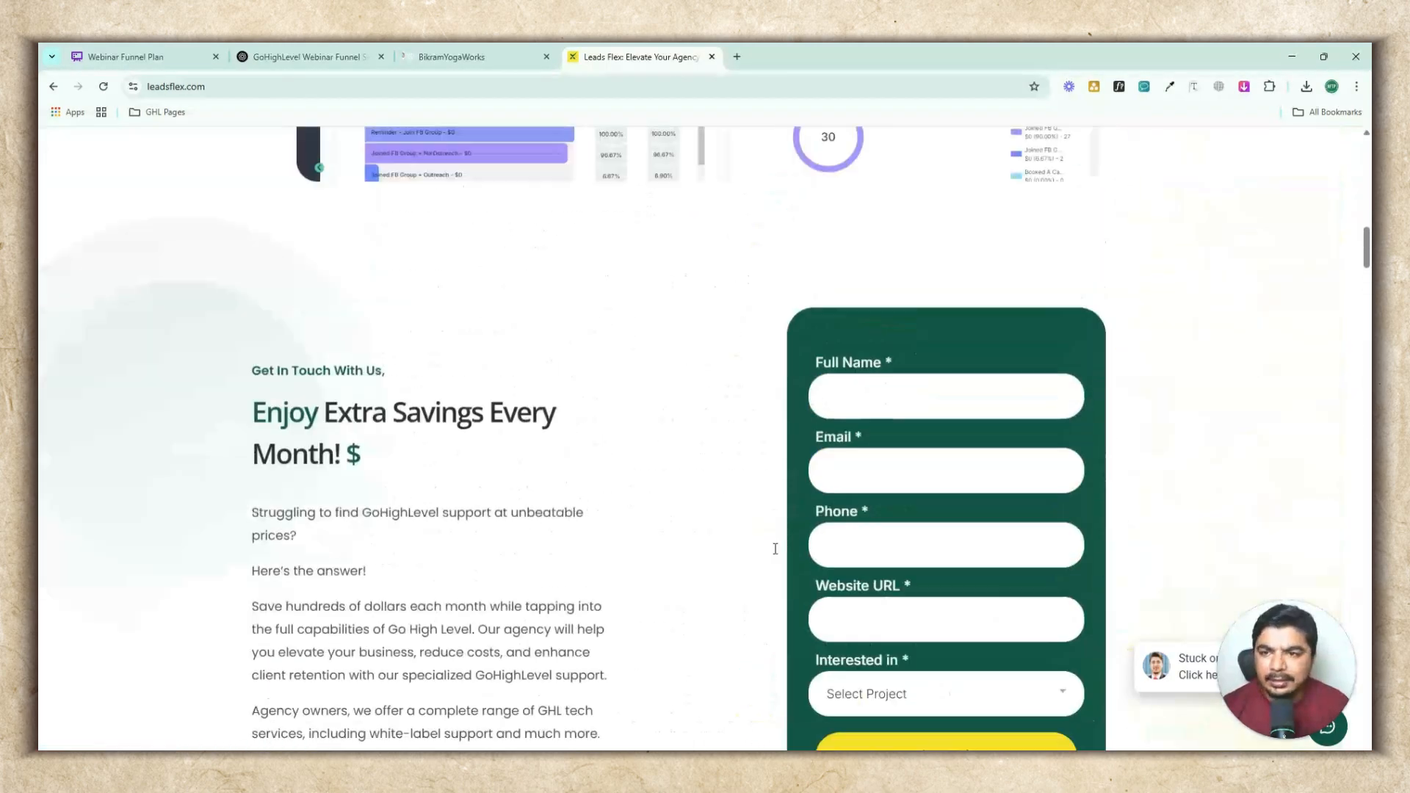
{"action": "scroll", "coordinate": [596, 494], "scroll_direction": "up", "scroll_amount": 4}
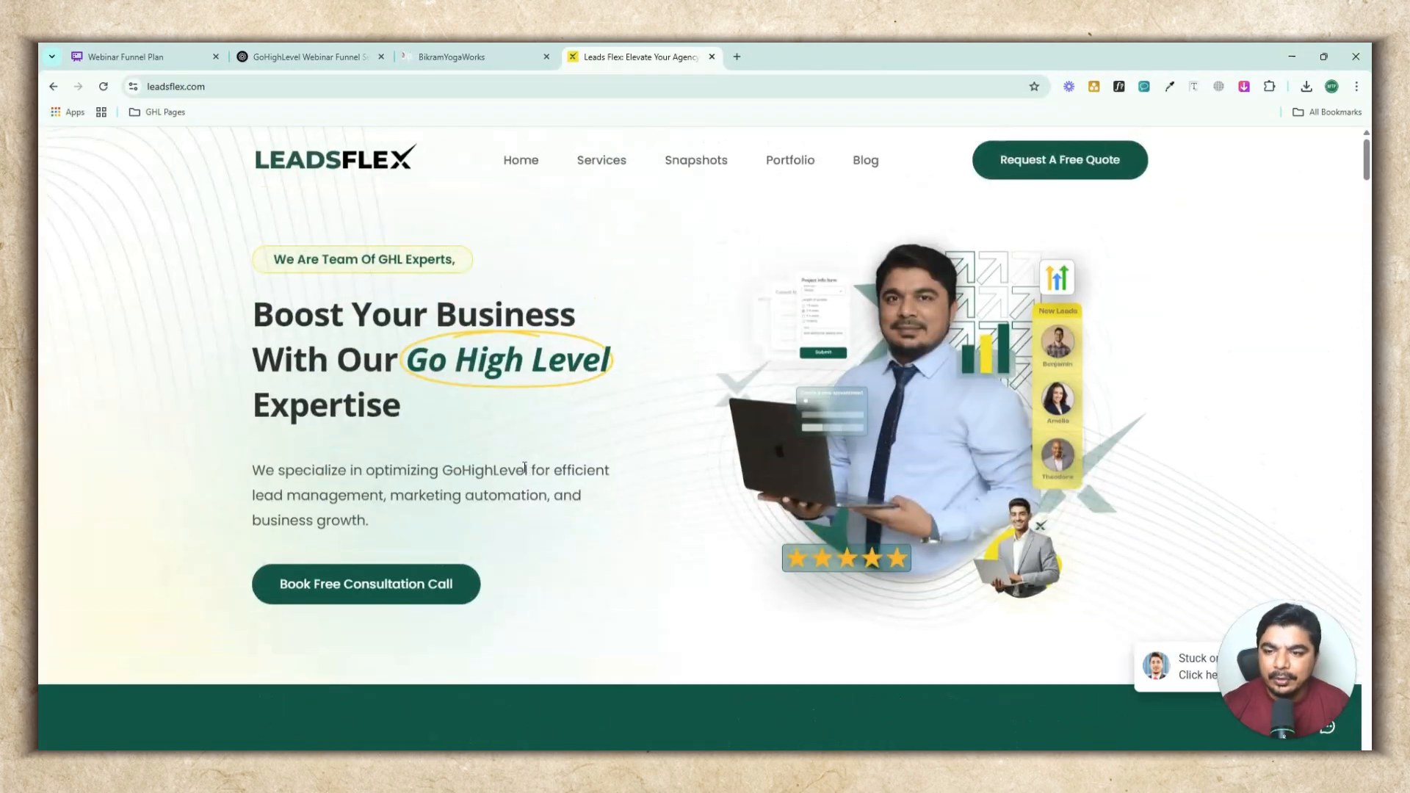